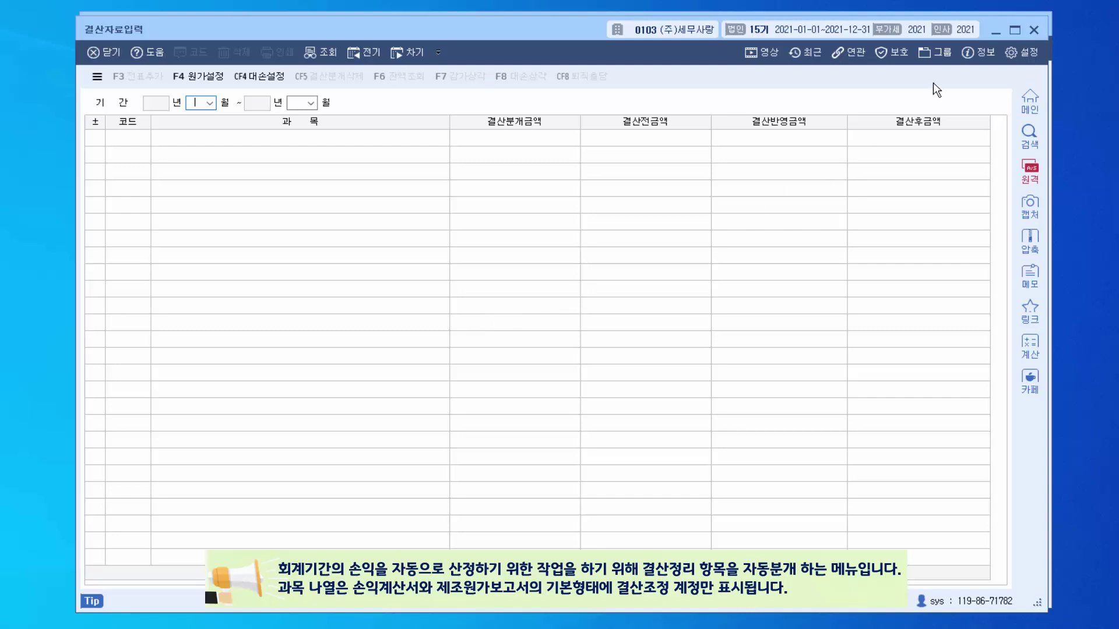
Minimise the 결산자료입력 window and, in Notepad, write the first line "1.결산정리사항요약" followed by a line break.
click(993, 28)
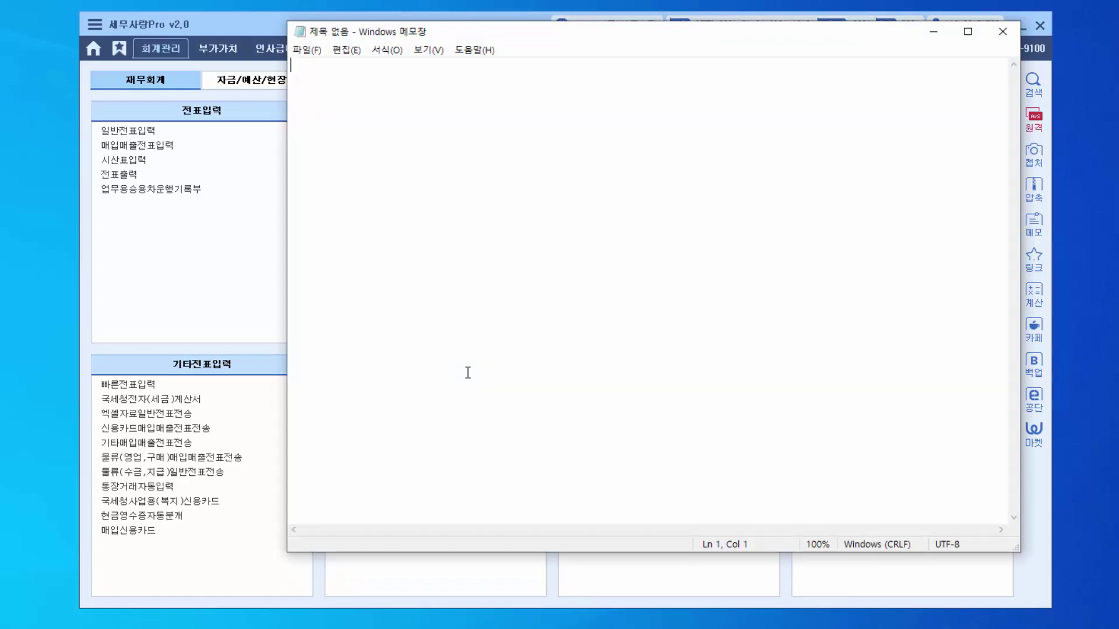
text(1.r)
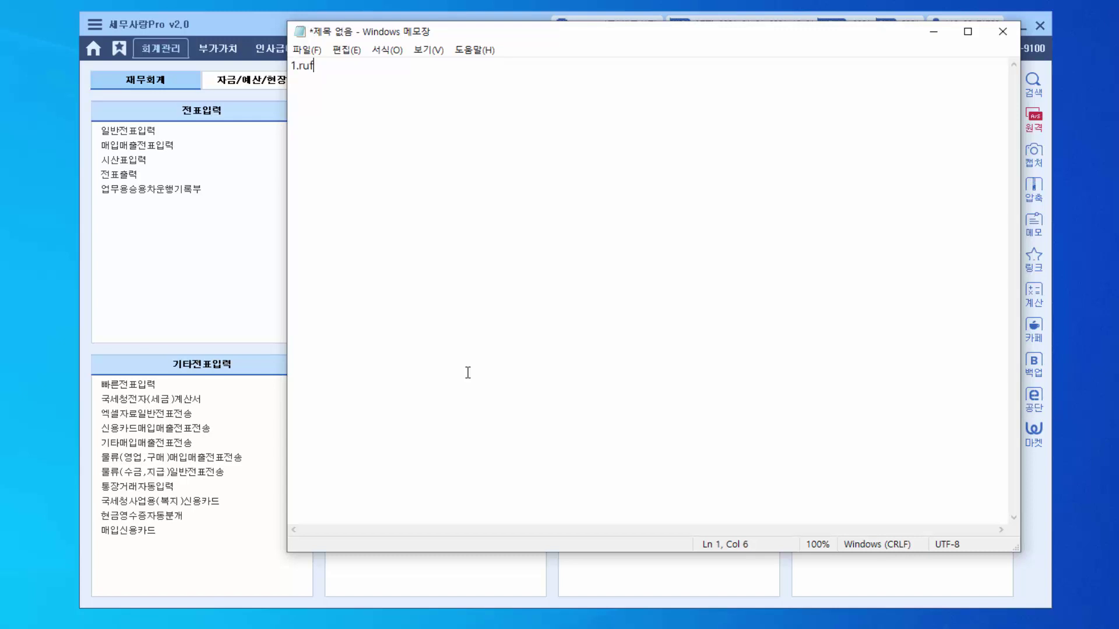
key(BackSpace)
text(결)
text(산정리사항용)
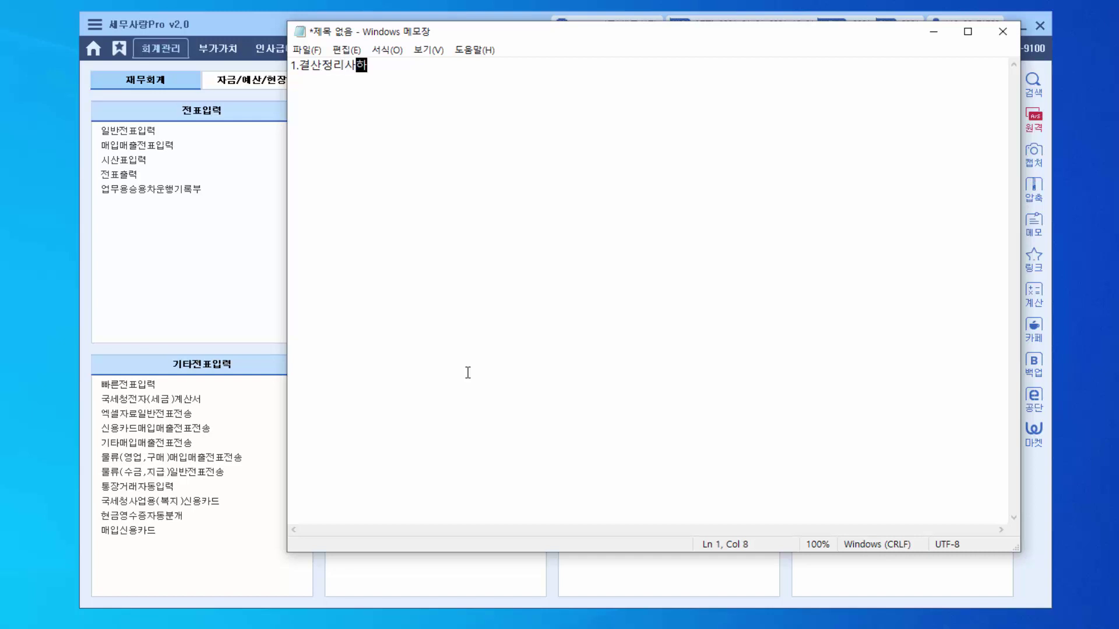
text(약)
key(Return)
Enlarge the Notepad font size, keeping the 맑은 고딕 font, and return the cursor to the empty second line.
drag(388, 66, 334, 58)
click(387, 50)
click(429, 85)
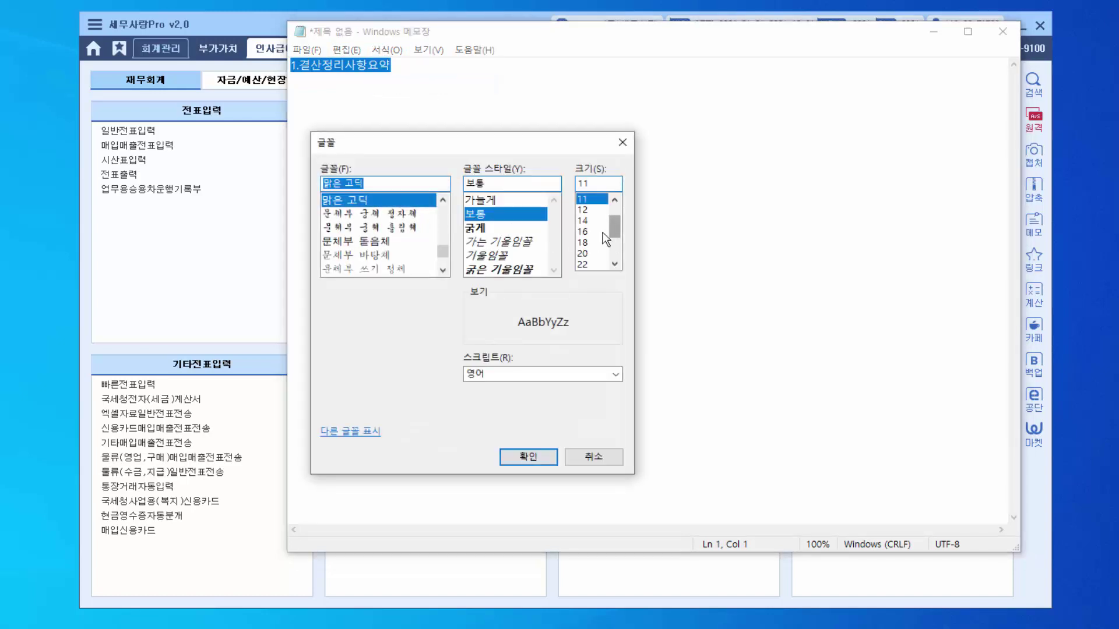
click(528, 457)
click(514, 219)
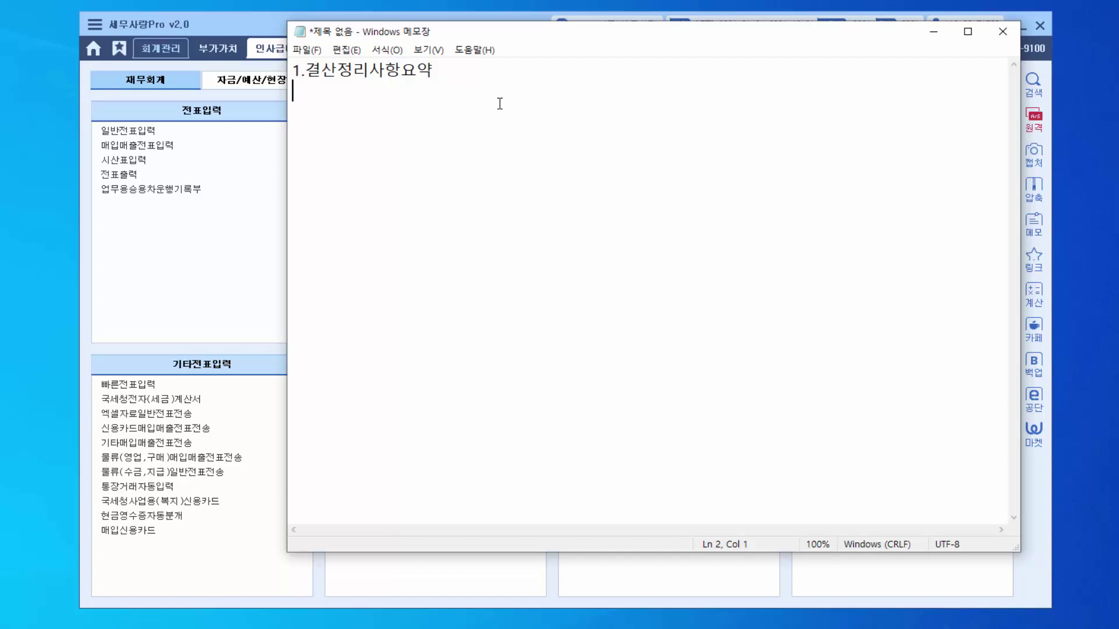
Write the second note as "2. 수동결산 :일반전표입력 결산정리사항에대한 결산대체분개를 일반전표입력메뉴에서" and start a new line.
text(2. 수동결산 :)
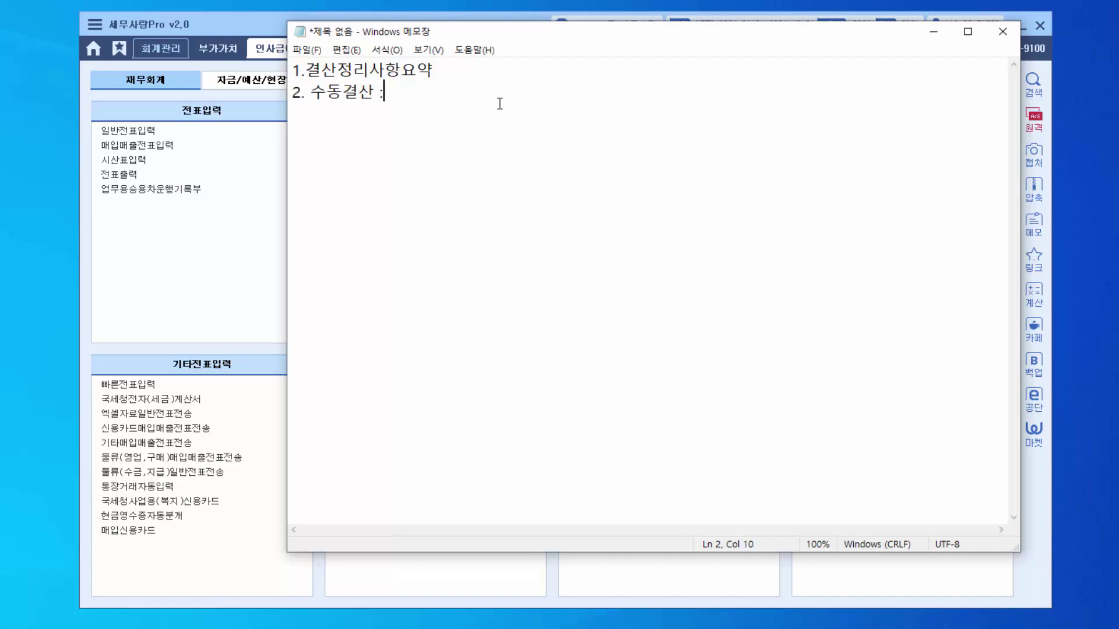
text(일반전표)
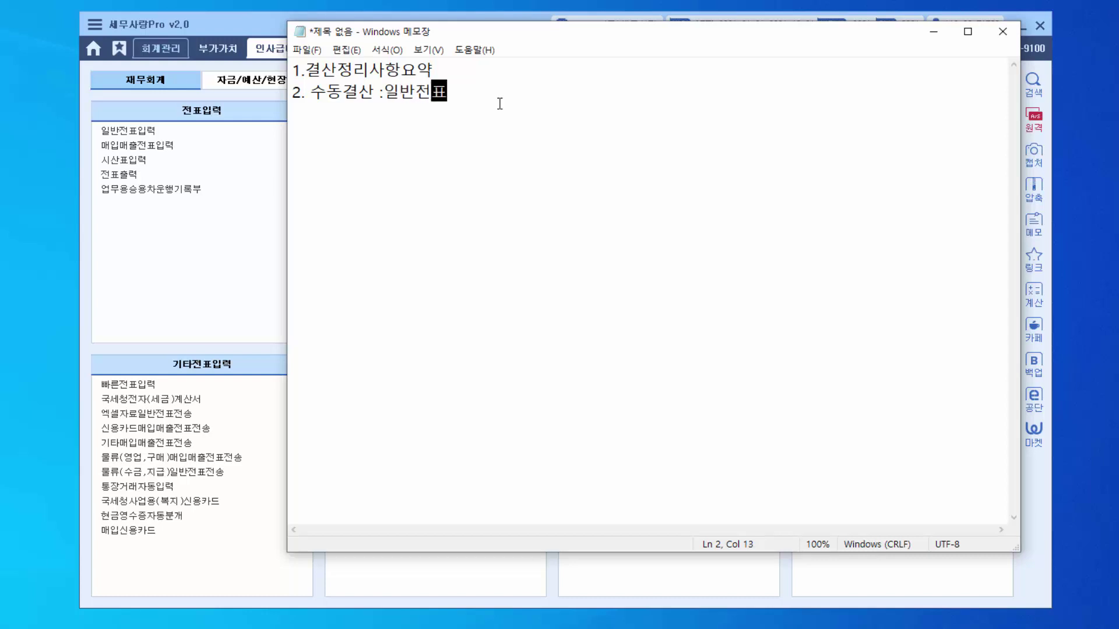
text(입력 겷)
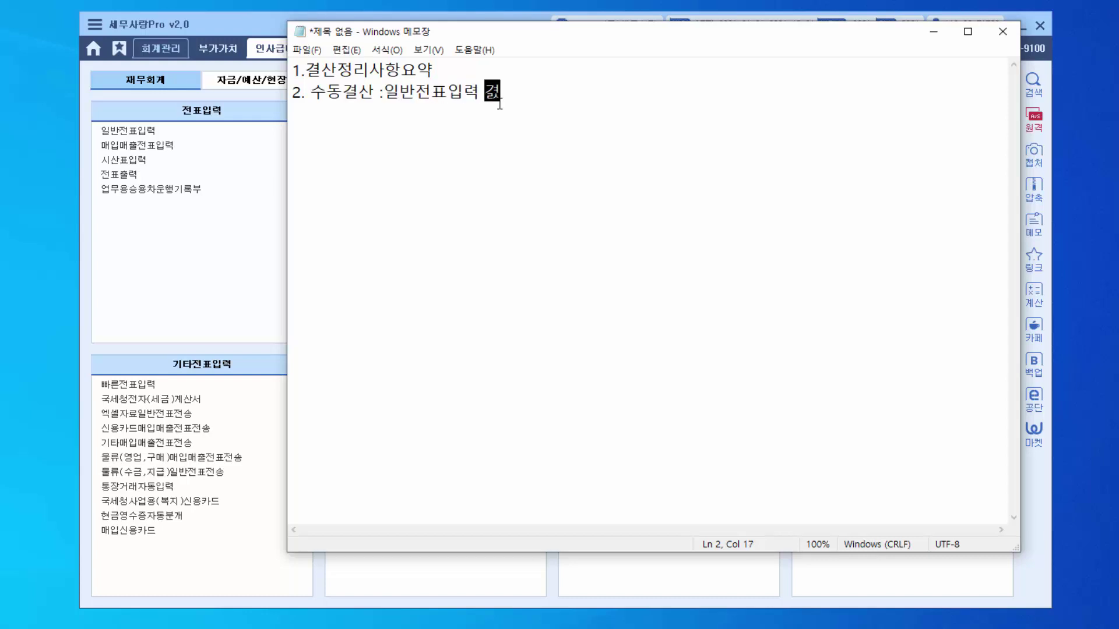
text(산정리)
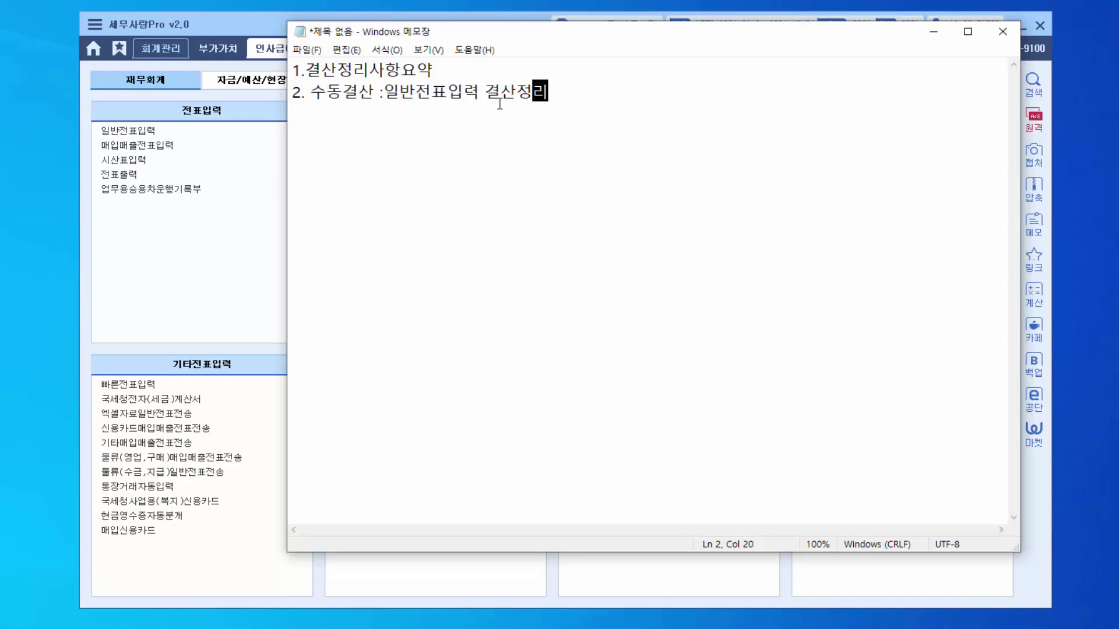
text(사항에대한 겨)
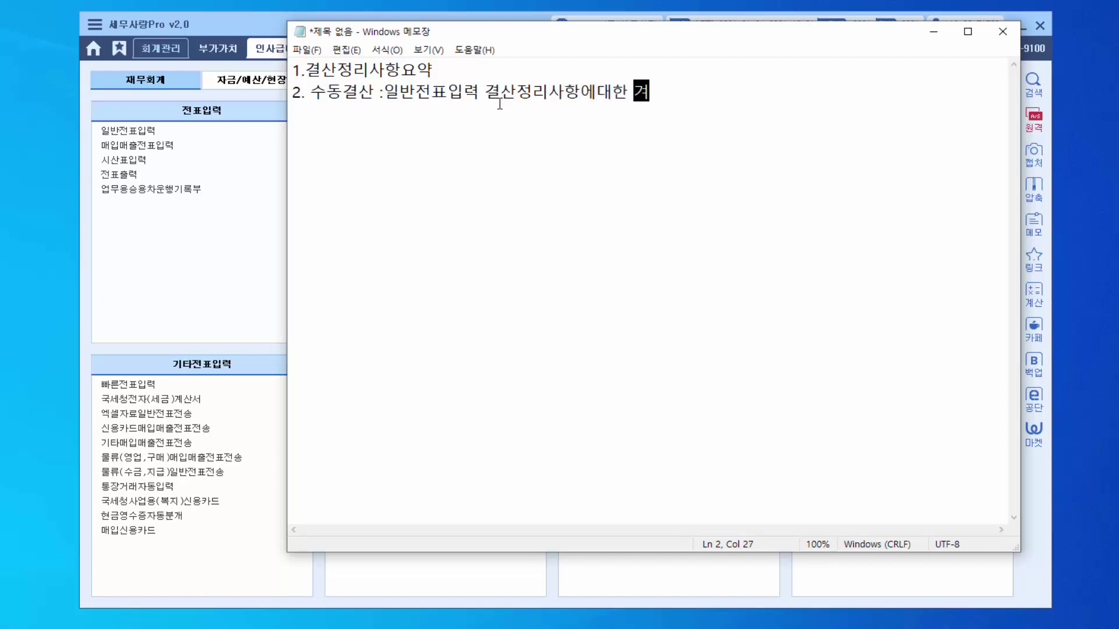
text(산대체분개를 )
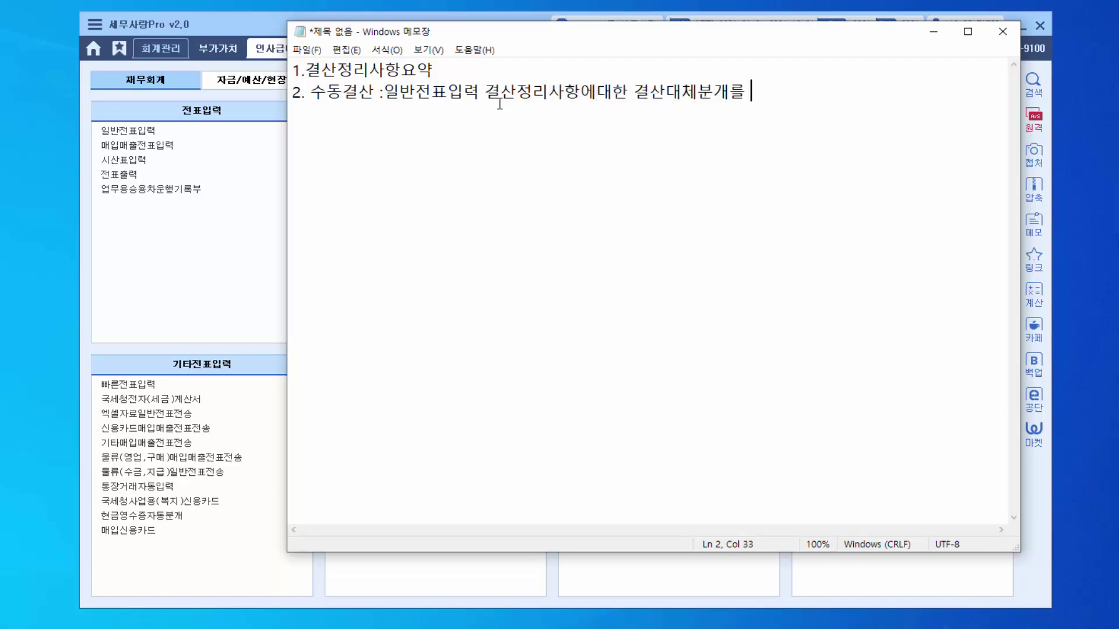
text(일반전표)
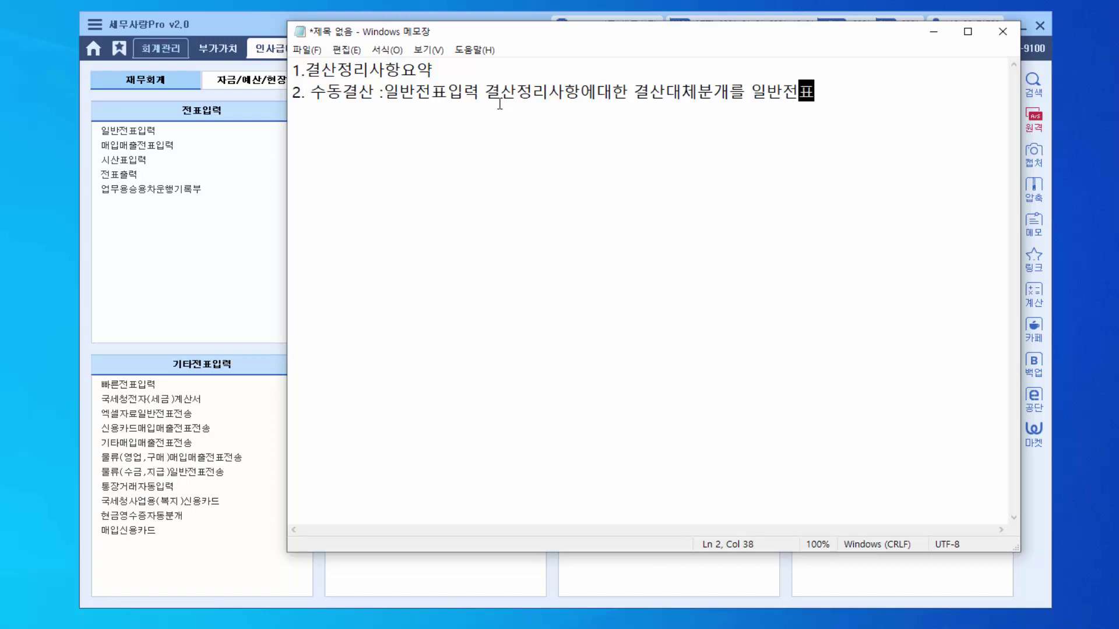
text(입력메뉴에)
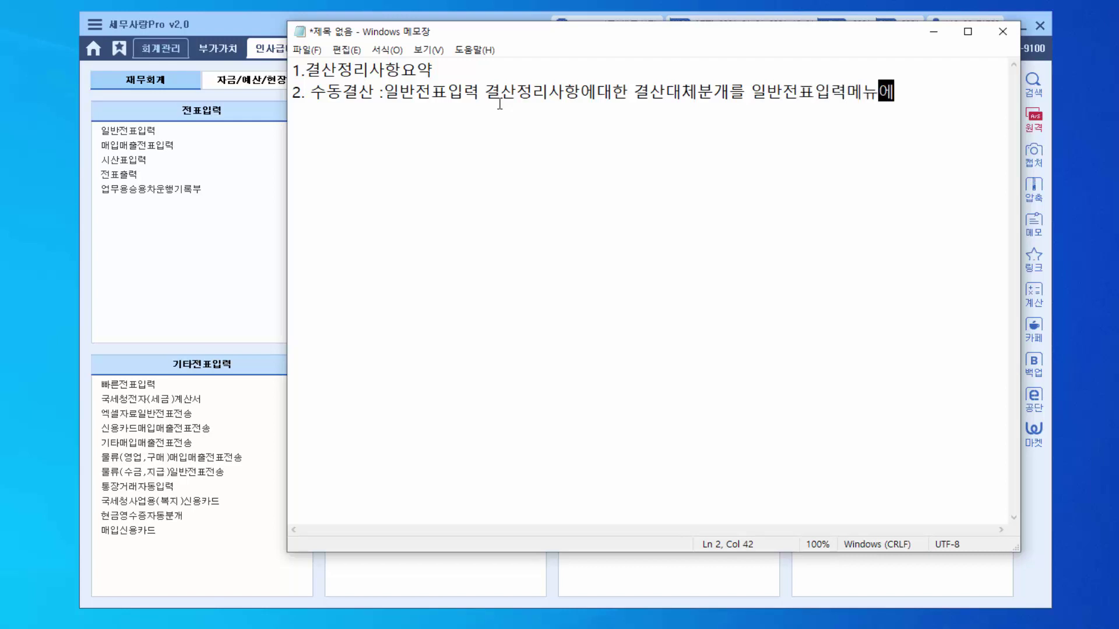
text(서)
key(Return)
Continue the second note with "입력하며, 전표구분은 5번결산차변 6번결산대변으로 구분" and leave a blank line below it.
text(입라)
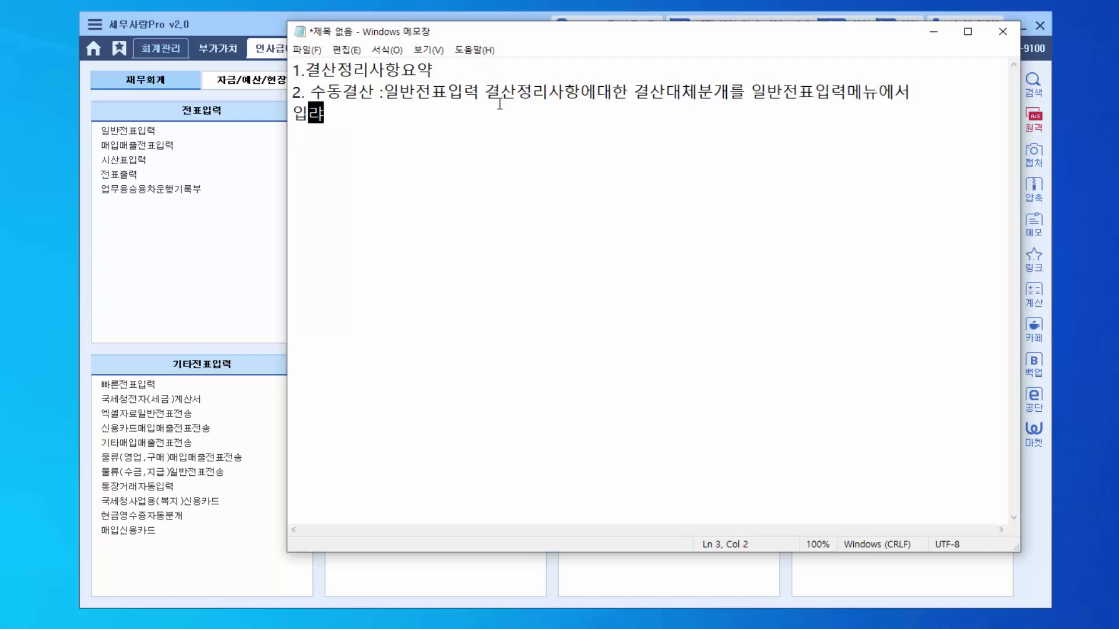
text(력하며)
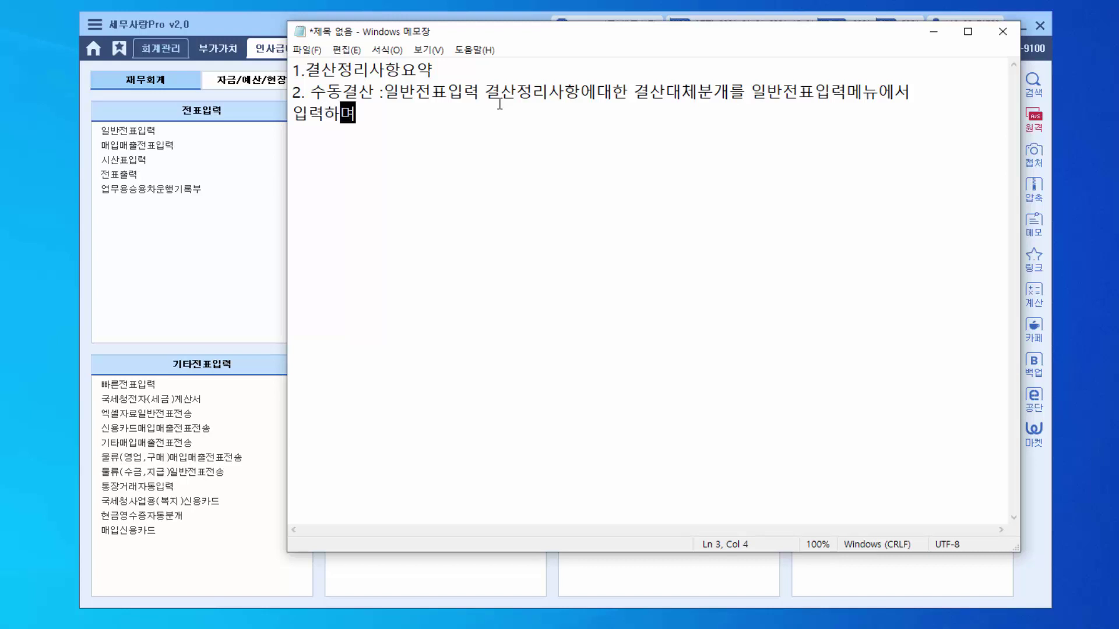
text(, 전폭)
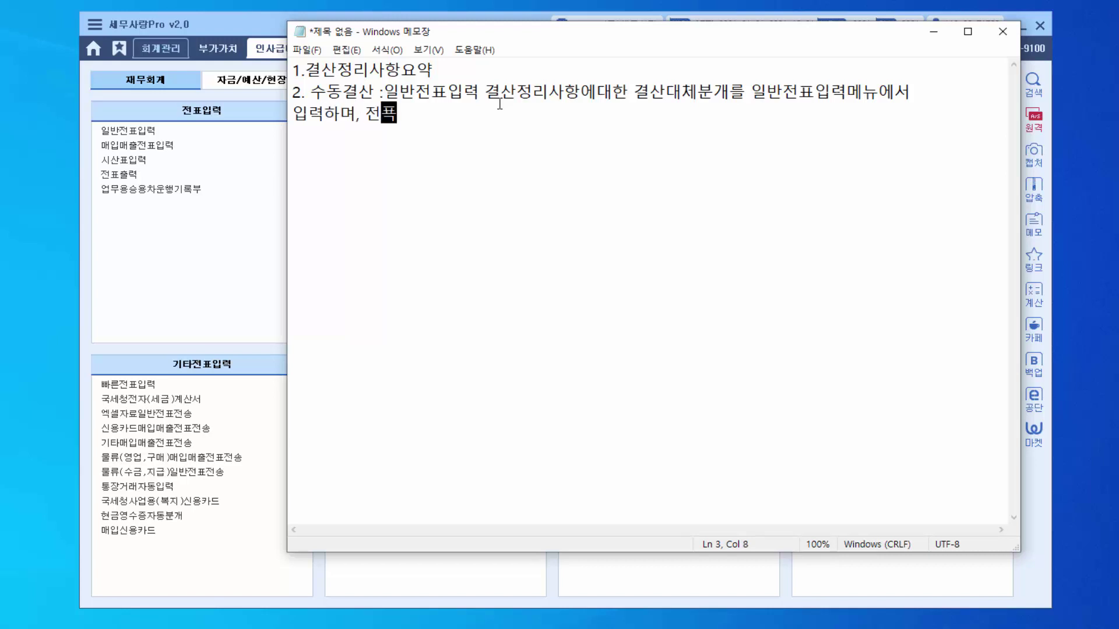
text(구분은 5)
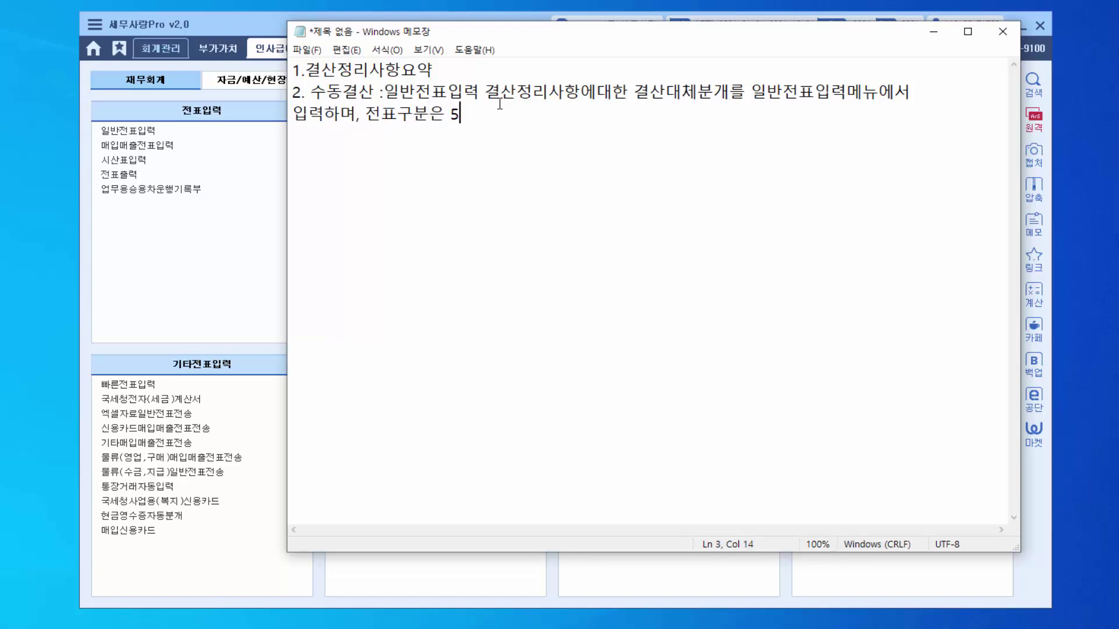
text(번결산참)
text(변 6)
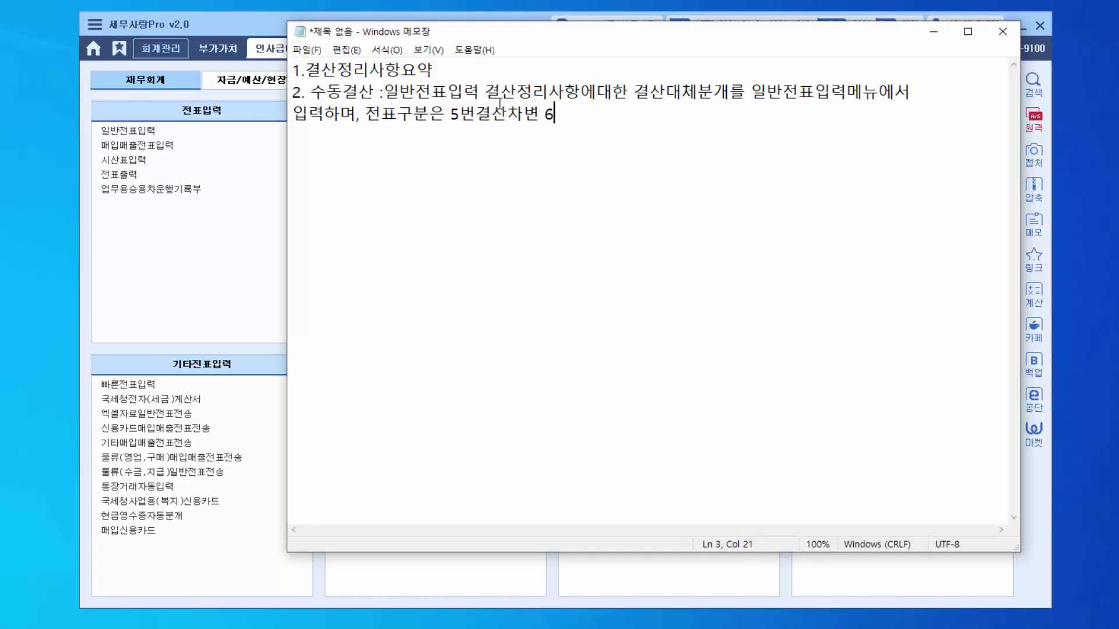
text(번결산대변을)
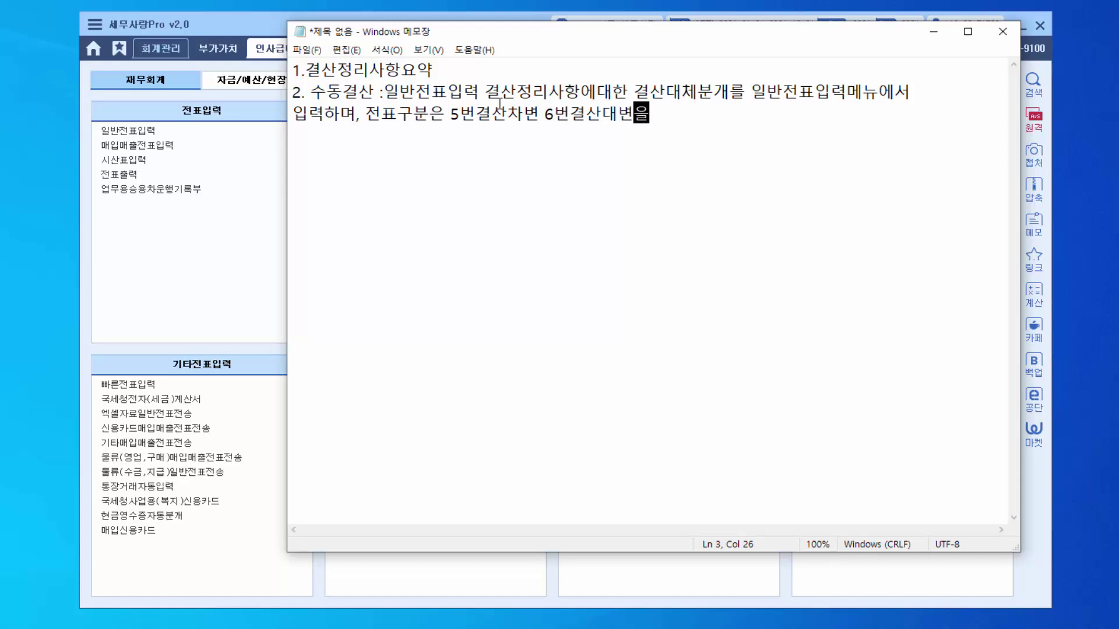
text(로 구분으)
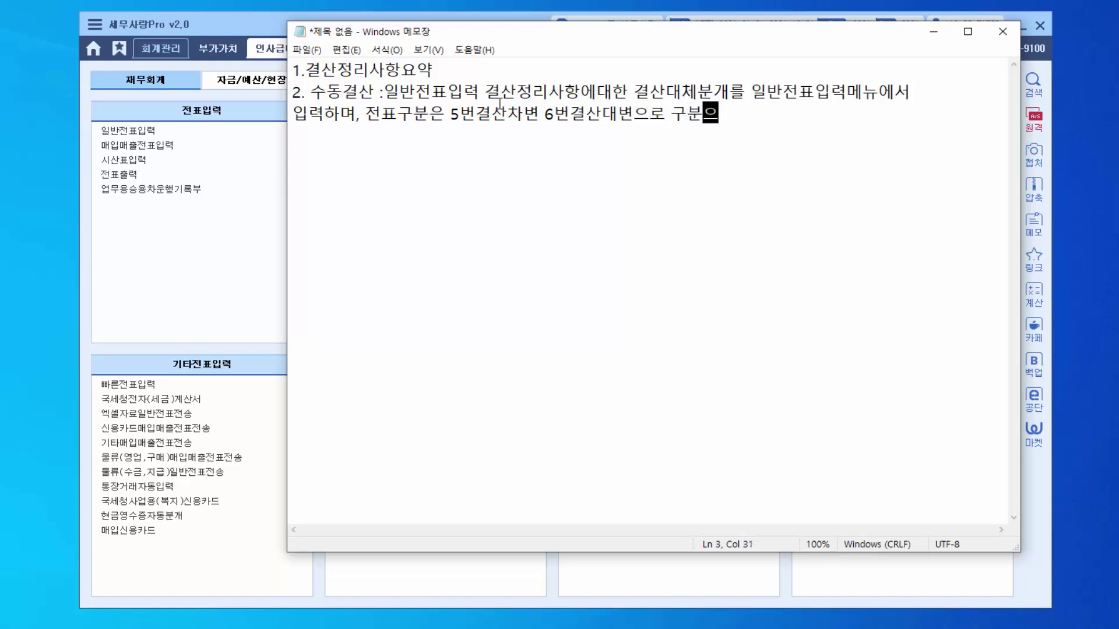
key(BackSpace)
key(Return)
key(Return)
Write the third note as "3.재고자산의기말재고액,감가상각비,퇴직급여충당금설정, 대손충당금," and start a new line.
text(3.)
text(재고잣)
text(산의)
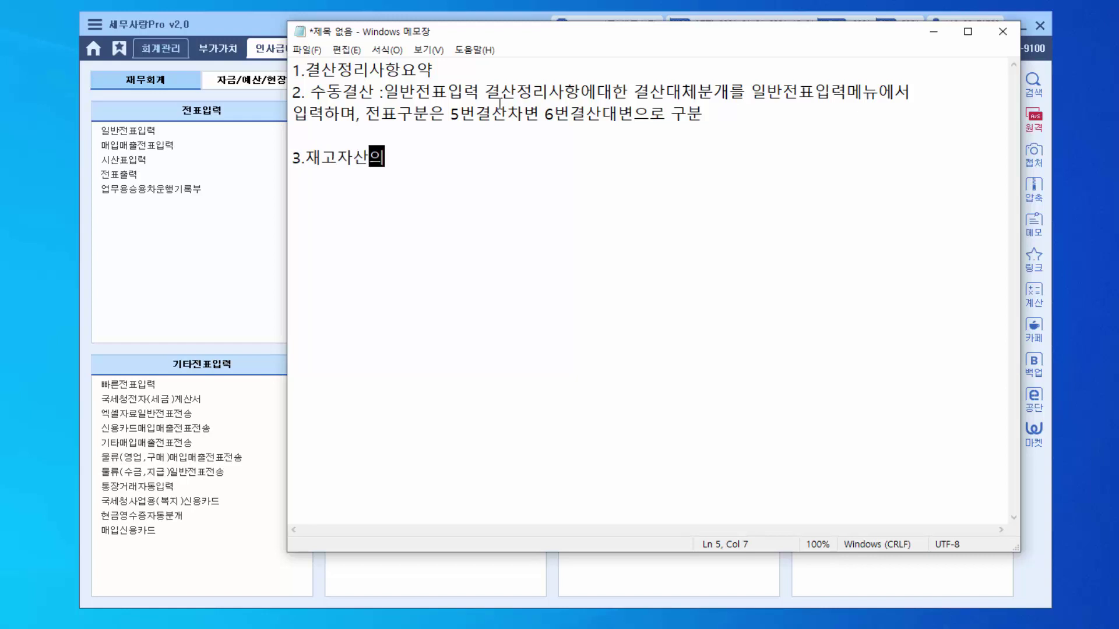
text(기말재고액,감가상각)
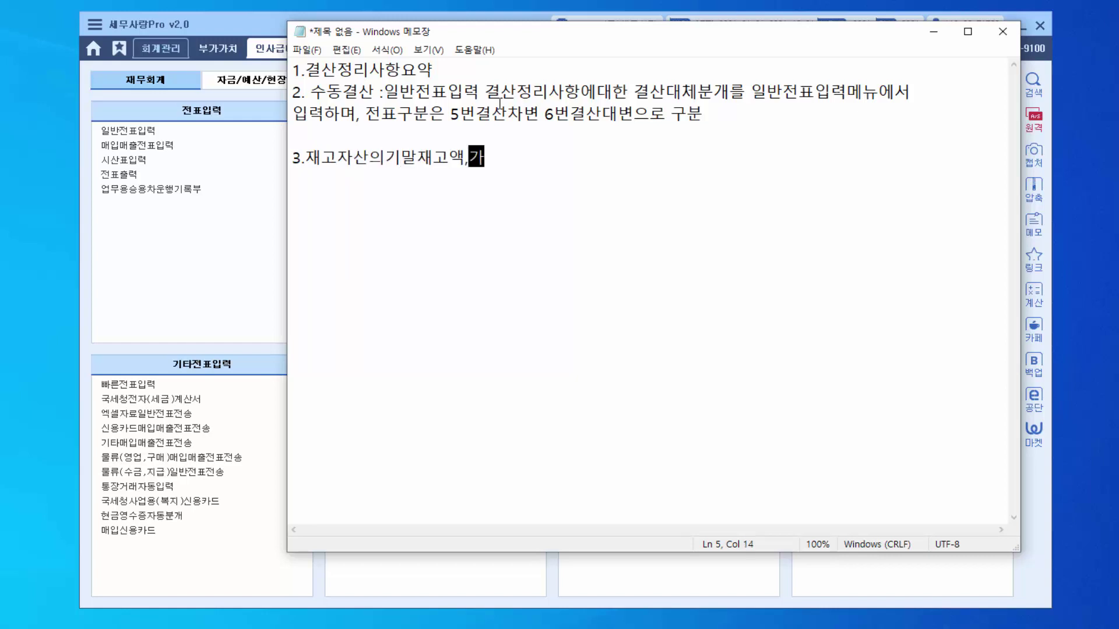
text(비,)
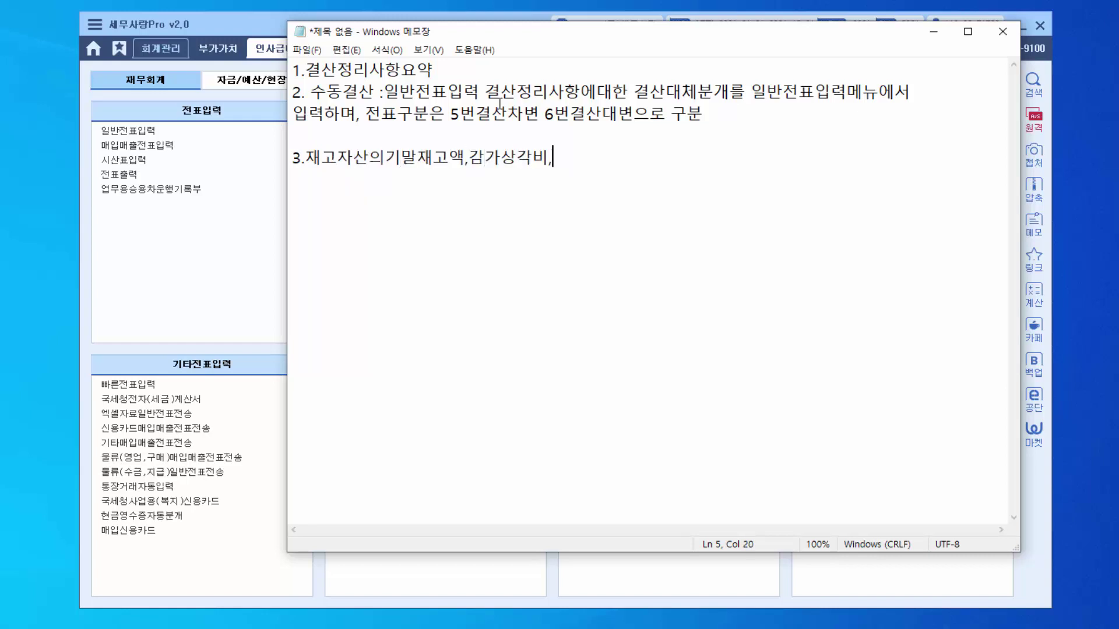
text(퇴직급여)
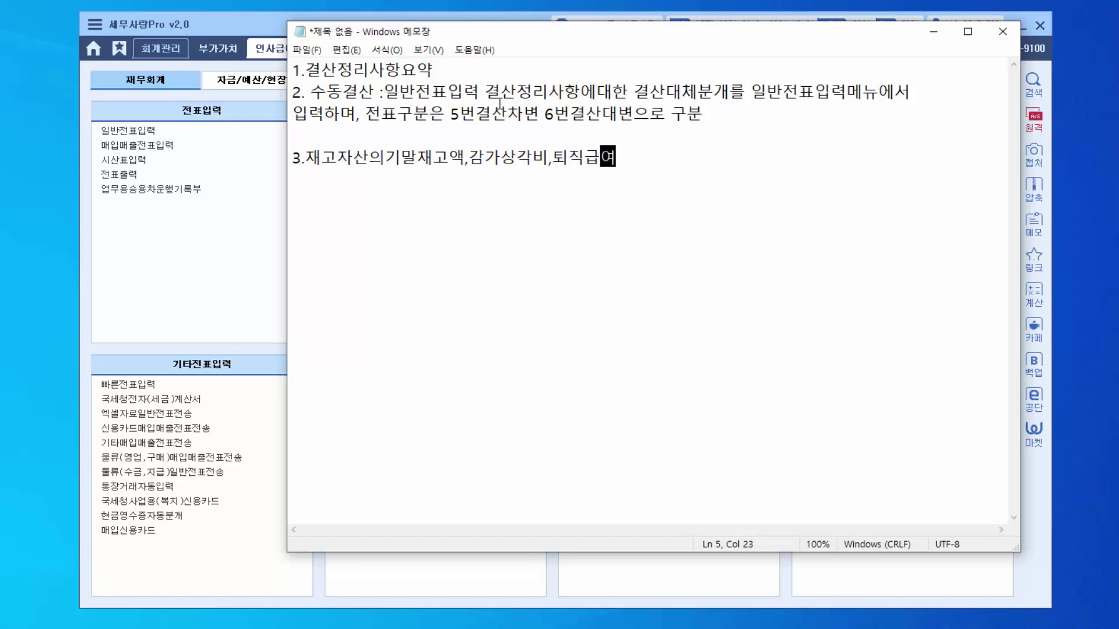
text(충ㄷ당금설정,)
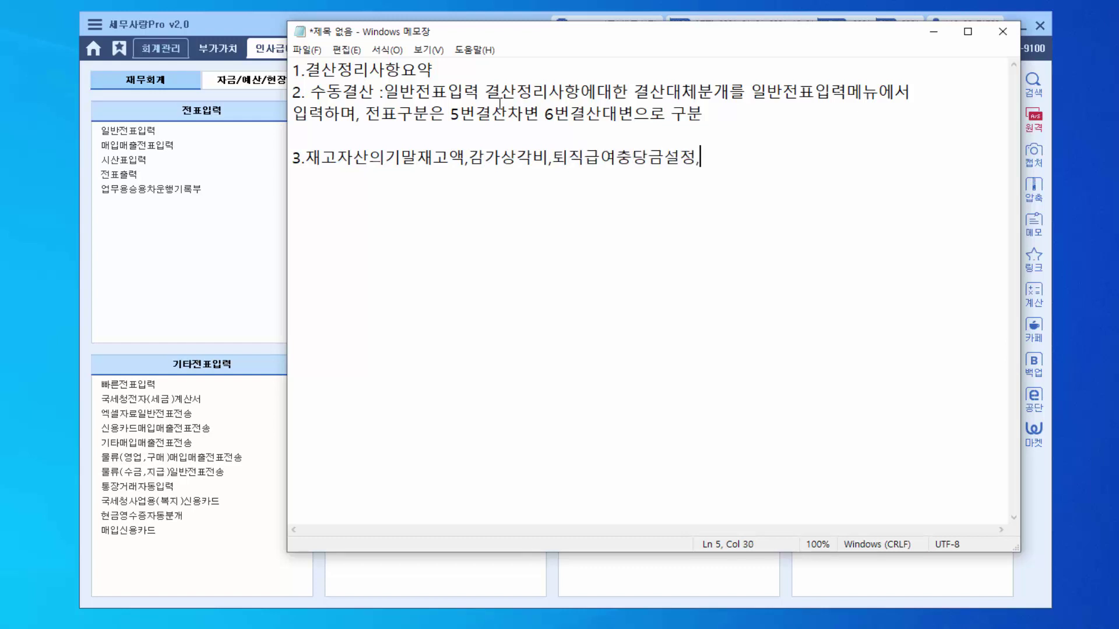
text( 대손충당,)
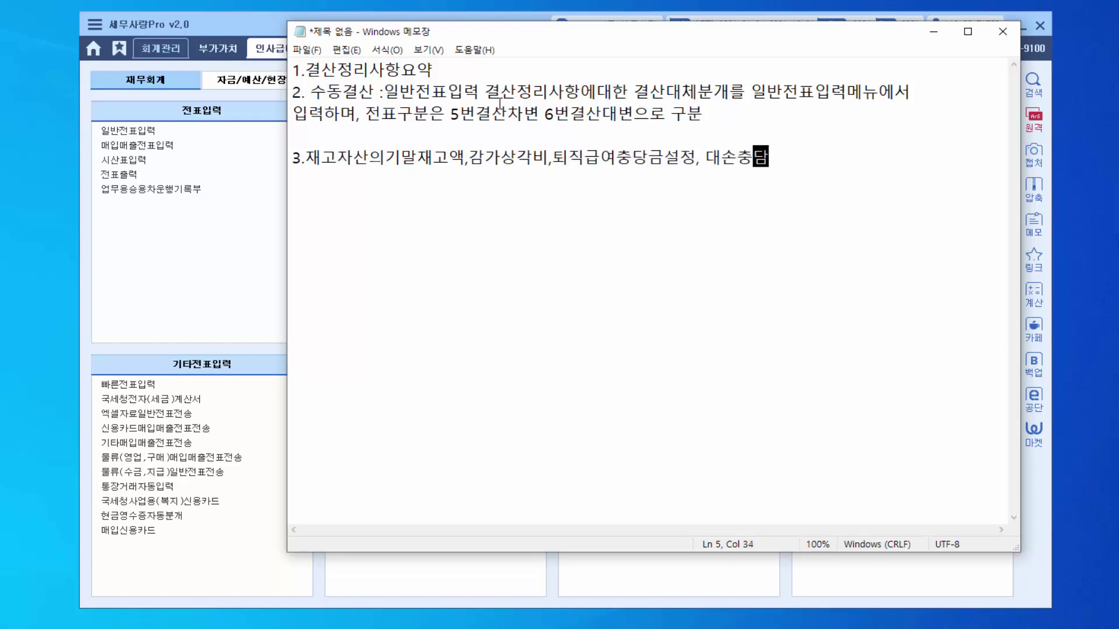
key(BackSpace)
key(BackSpace)
text(당금,)
key(Return)
Complete the third note with "법인세및소득세(개인)" and end the line.
text(버법인세및소득)
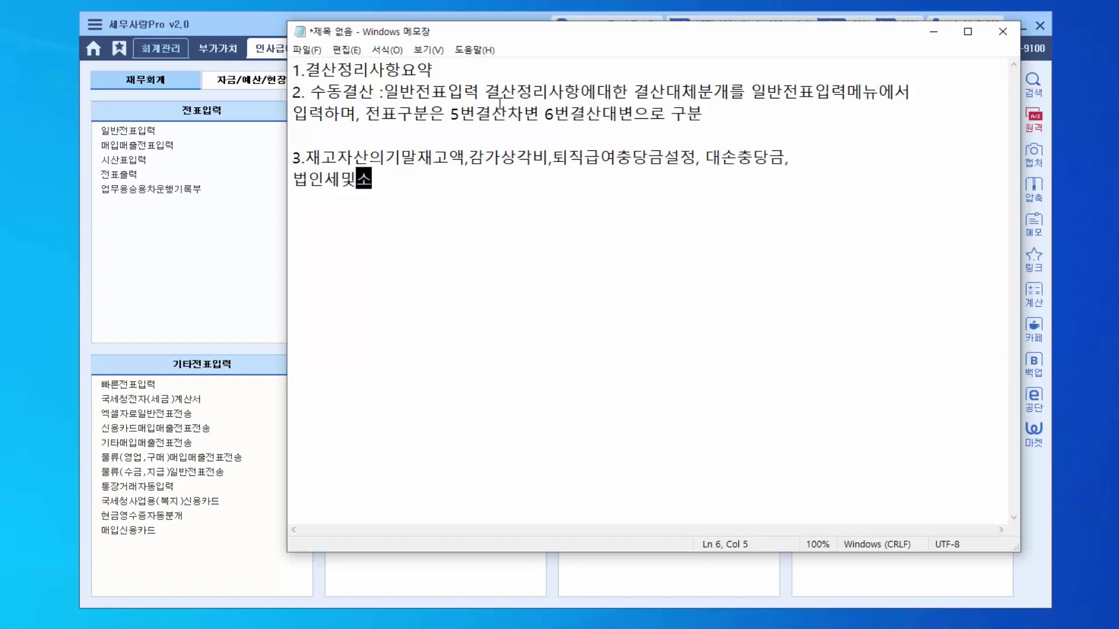
text(세)
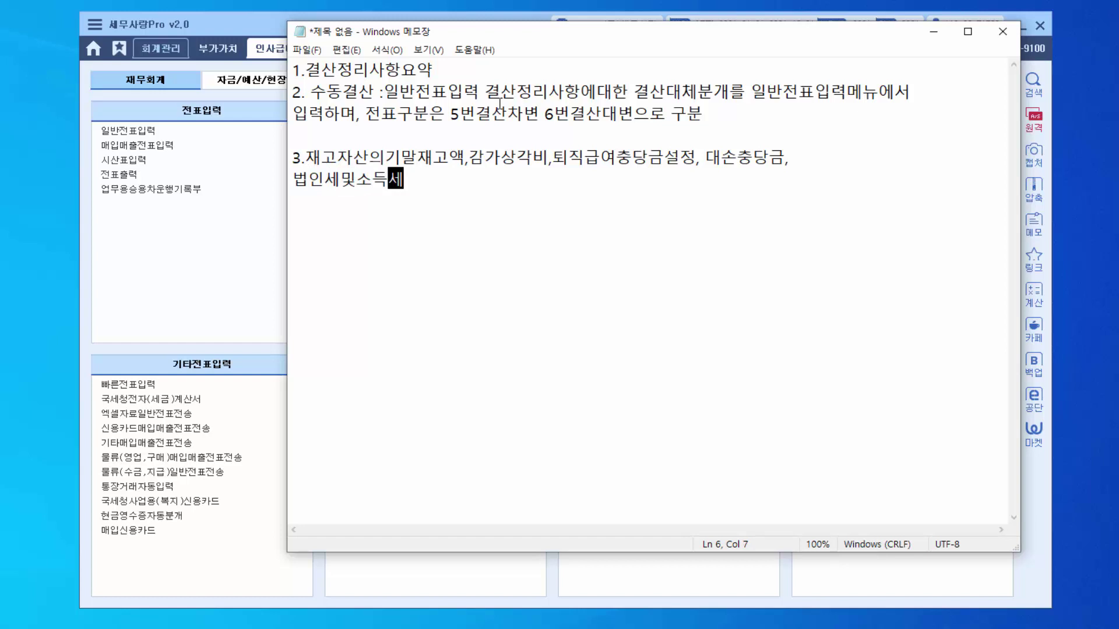
text((개인))
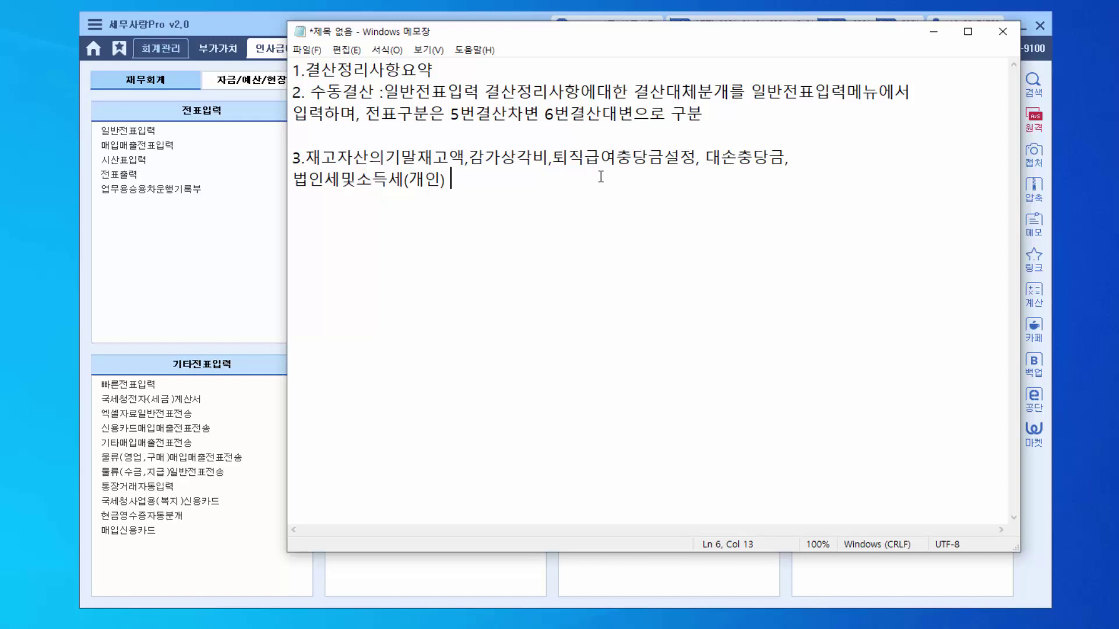
key(Return)
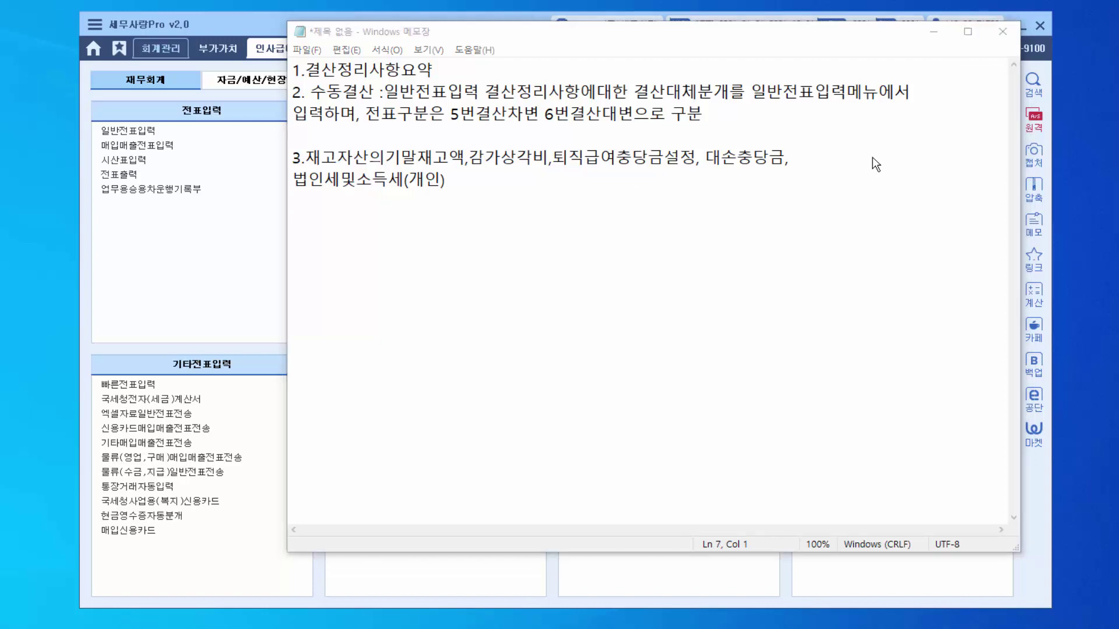
Minimise the Notepad notes and switch back to the 결산자료입력 window in 세무사랑Pro.
click(533, 383)
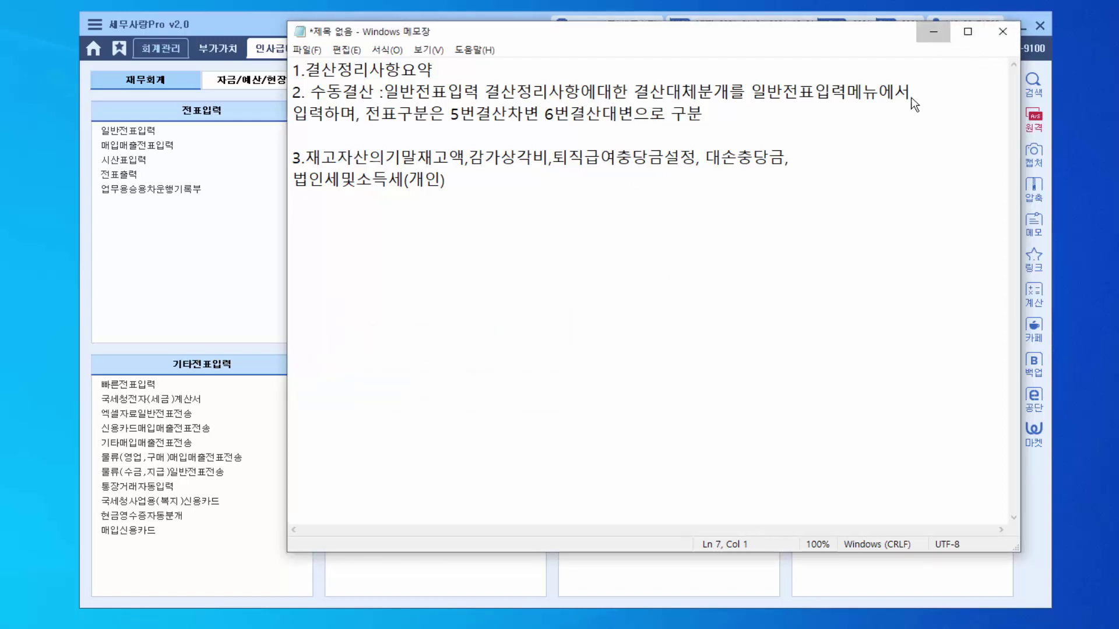
click(933, 31)
click(880, 143)
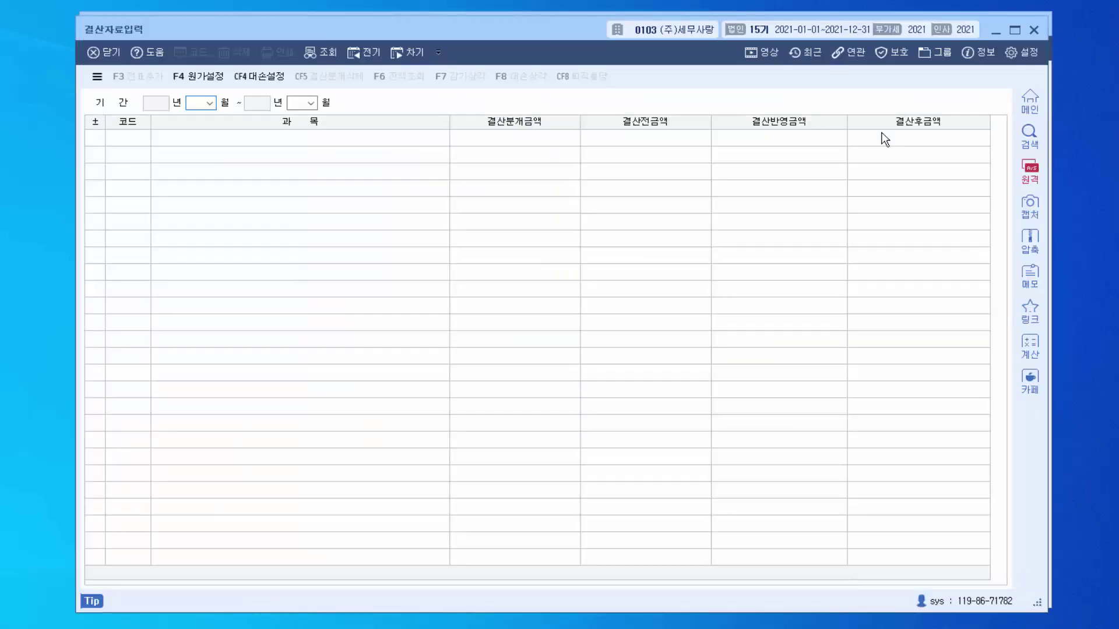
Examine the cost-of-sales settings (원가설정), opening the 도급공사매출원가 row's 사용여부 for editing, and confirm the selection.
click(197, 78)
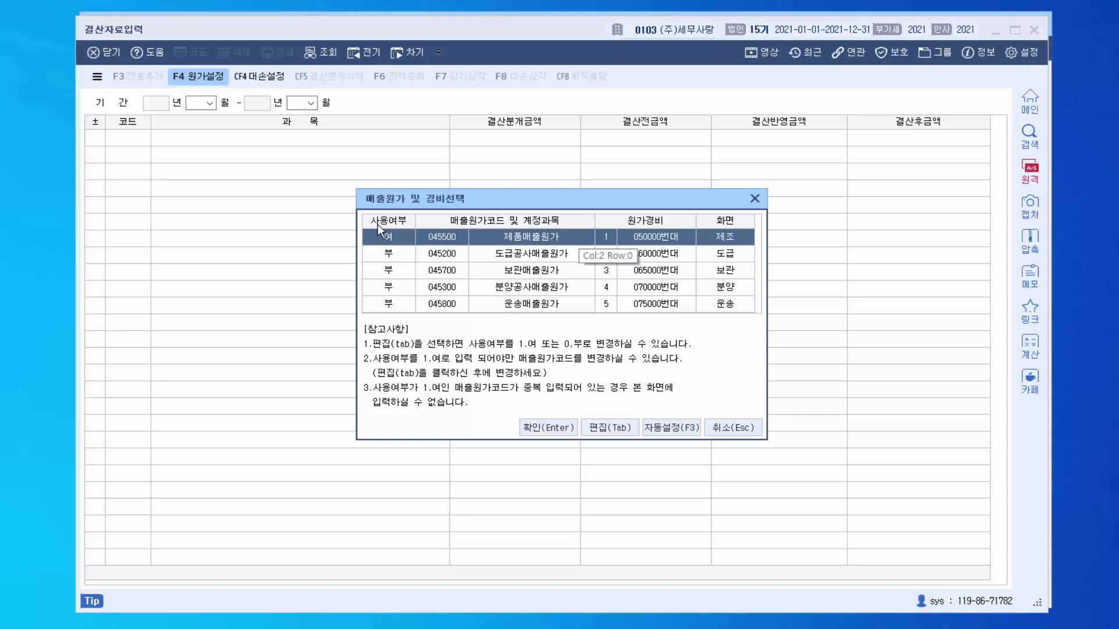
click(413, 258)
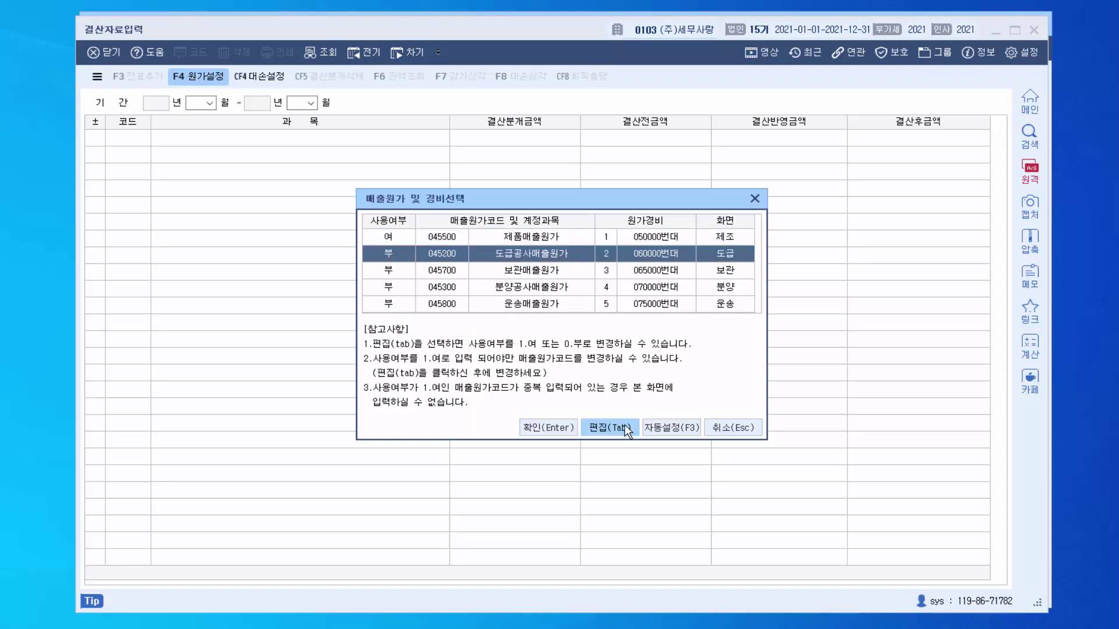
click(608, 427)
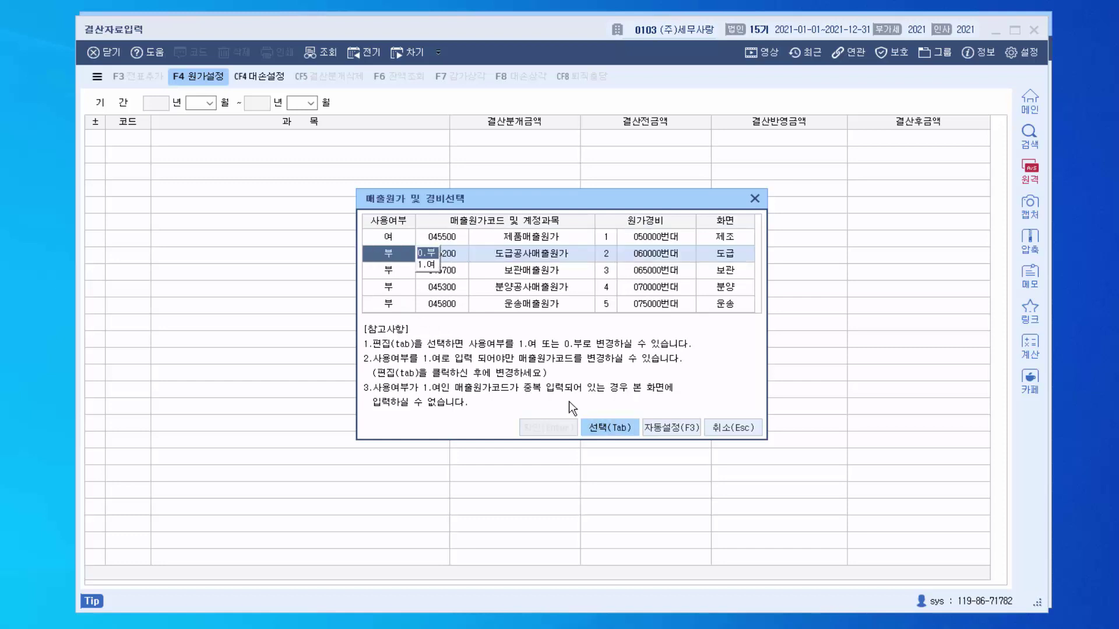
click(393, 249)
click(393, 251)
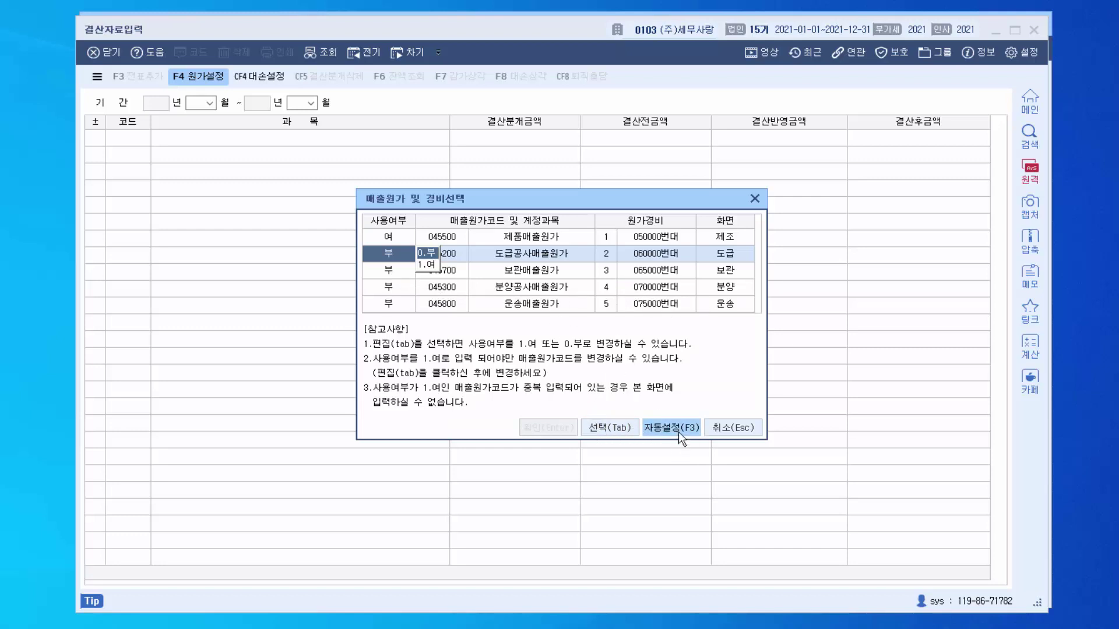
click(610, 427)
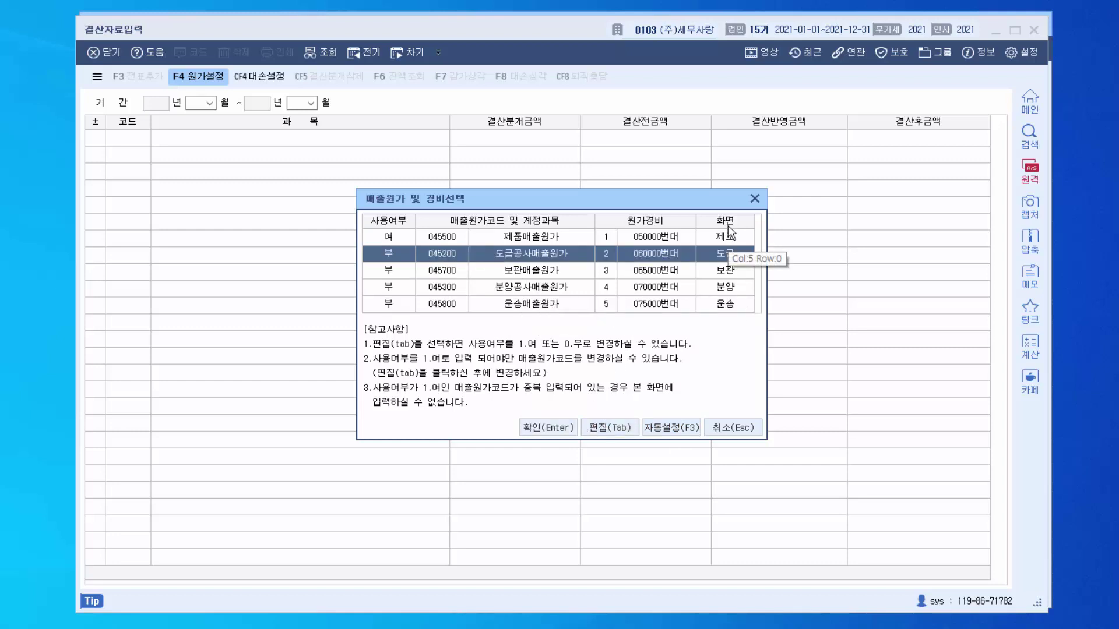
click(558, 429)
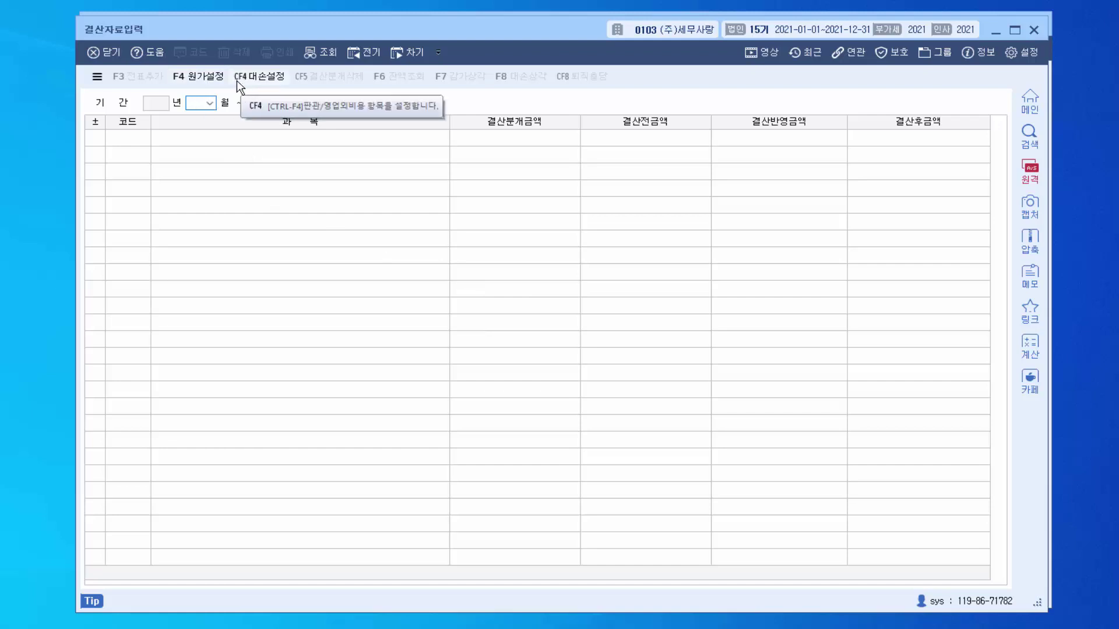
Recheck the 원가설정 settings and view the 대손상각비용설정 options for 미수금 and 장기미수, closing both without changes.
click(201, 76)
click(754, 200)
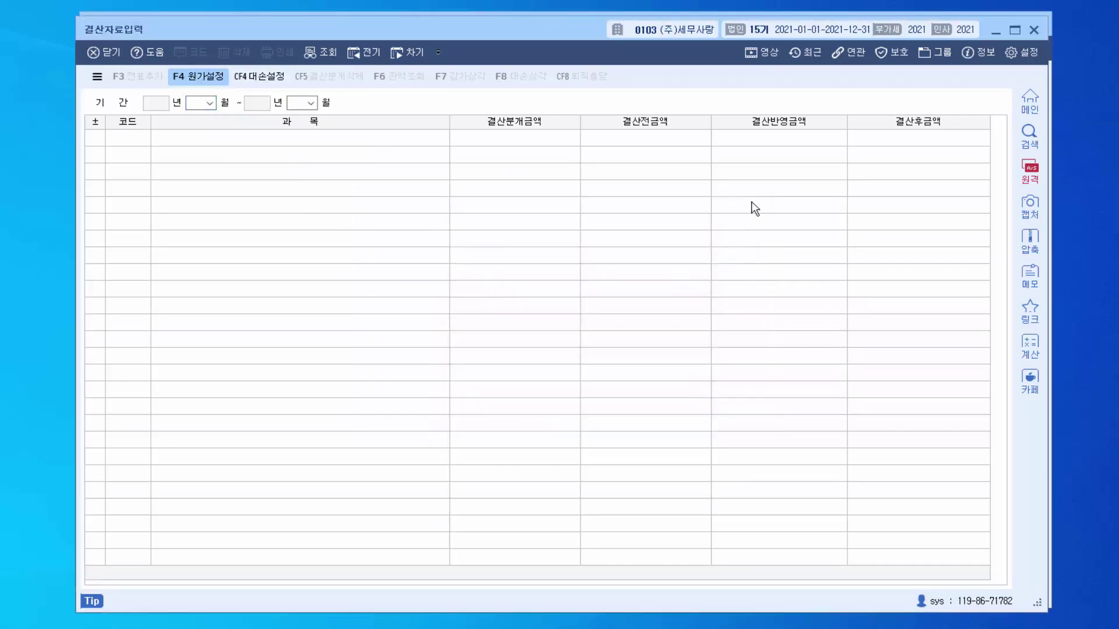
click(285, 75)
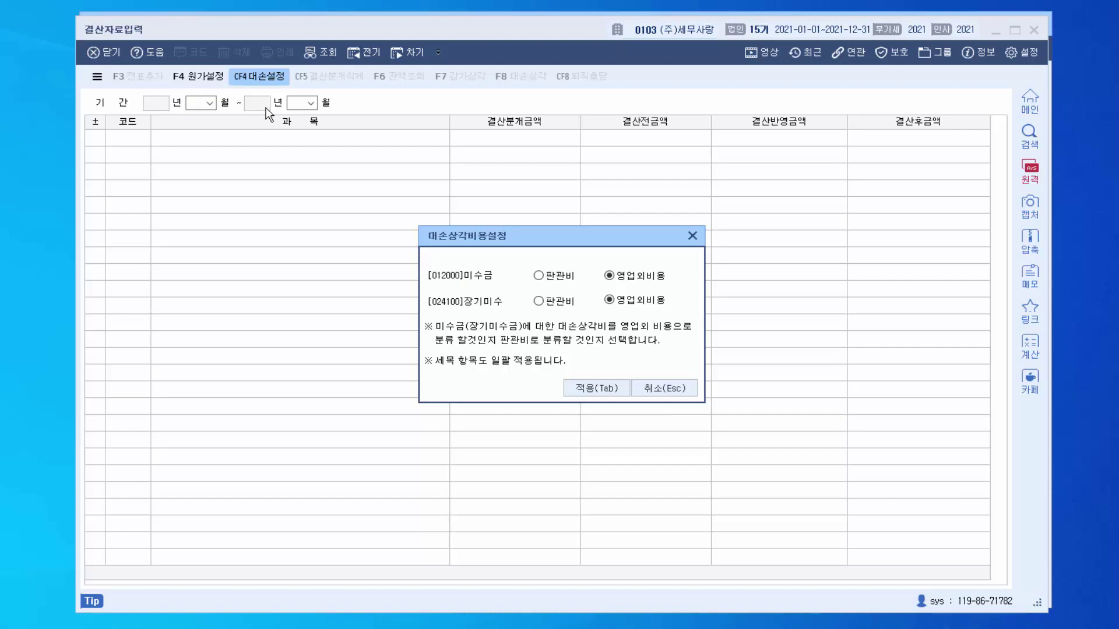
click(691, 236)
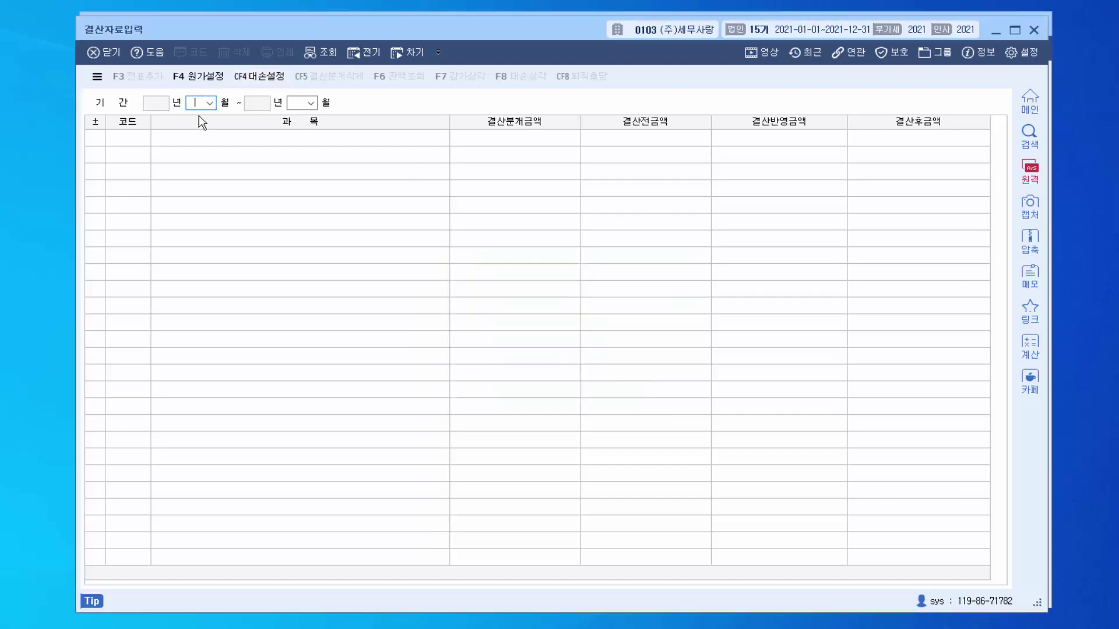
Set the closing period to months 01 through 12 of 2021 and decline loading the previously entered data.
text(1)
key(Return)
key(Right)
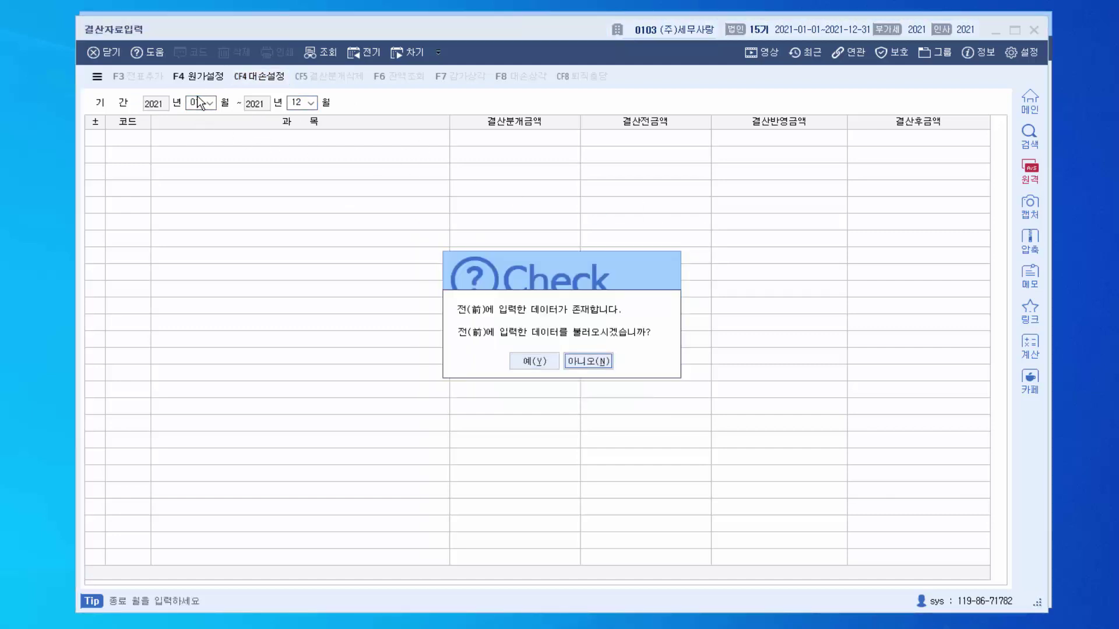
key(Return)
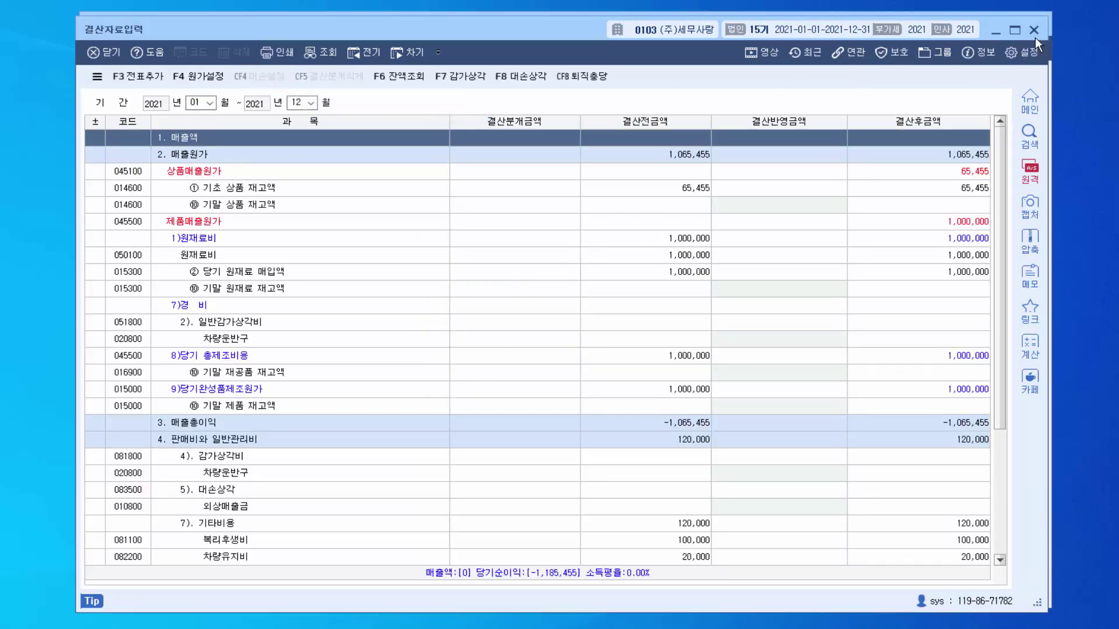
Return to the start month of the period, view the 대손상각비용설정 options and close them unchanged.
click(200, 102)
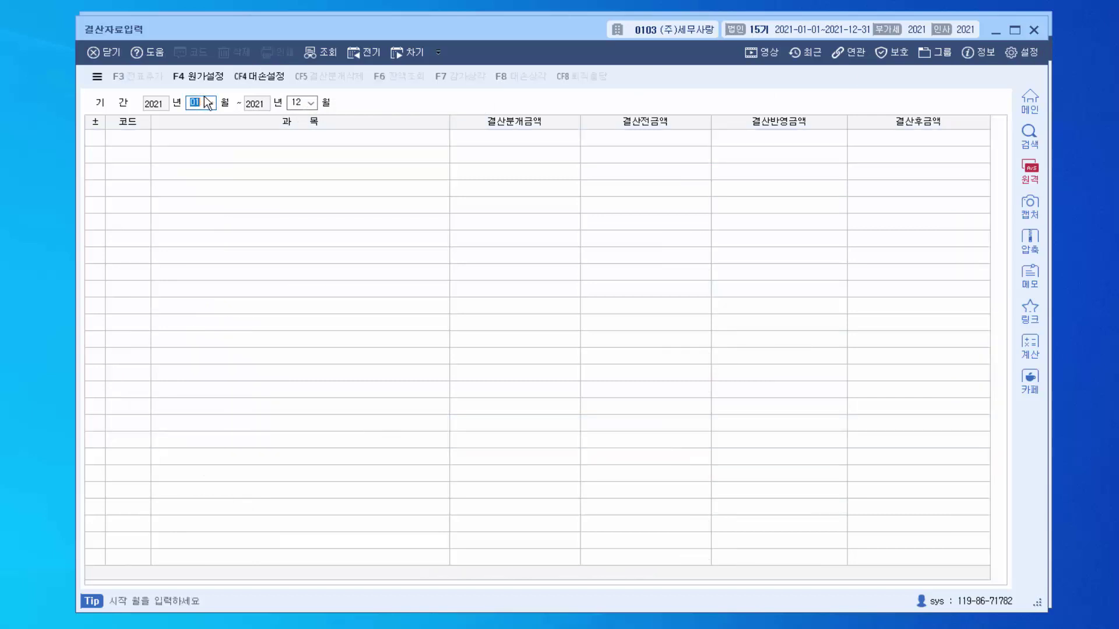
click(258, 82)
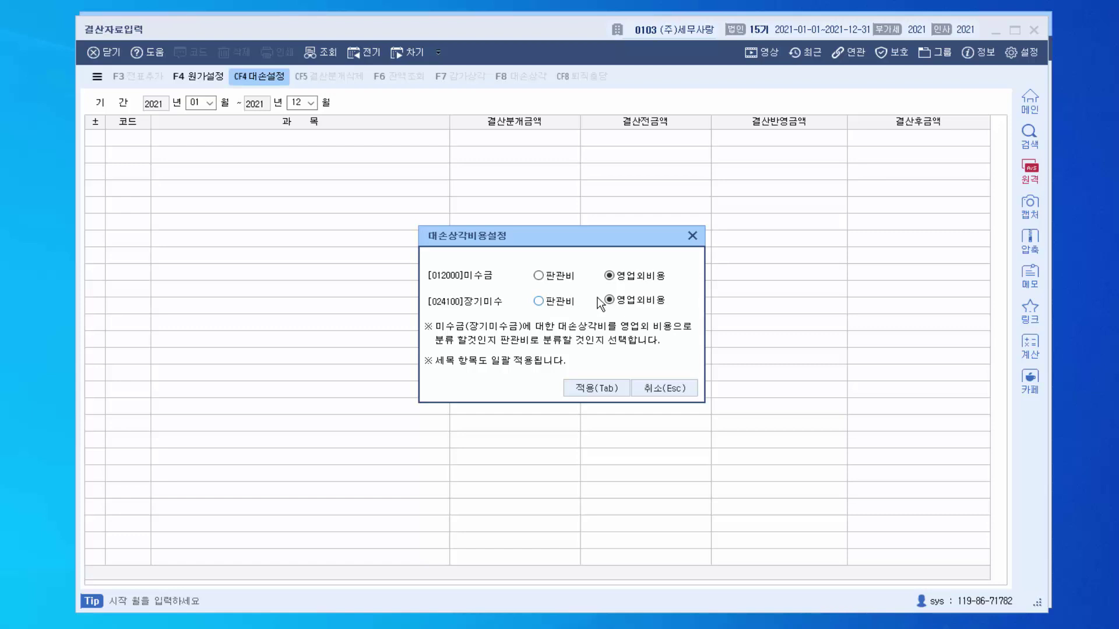
click(693, 235)
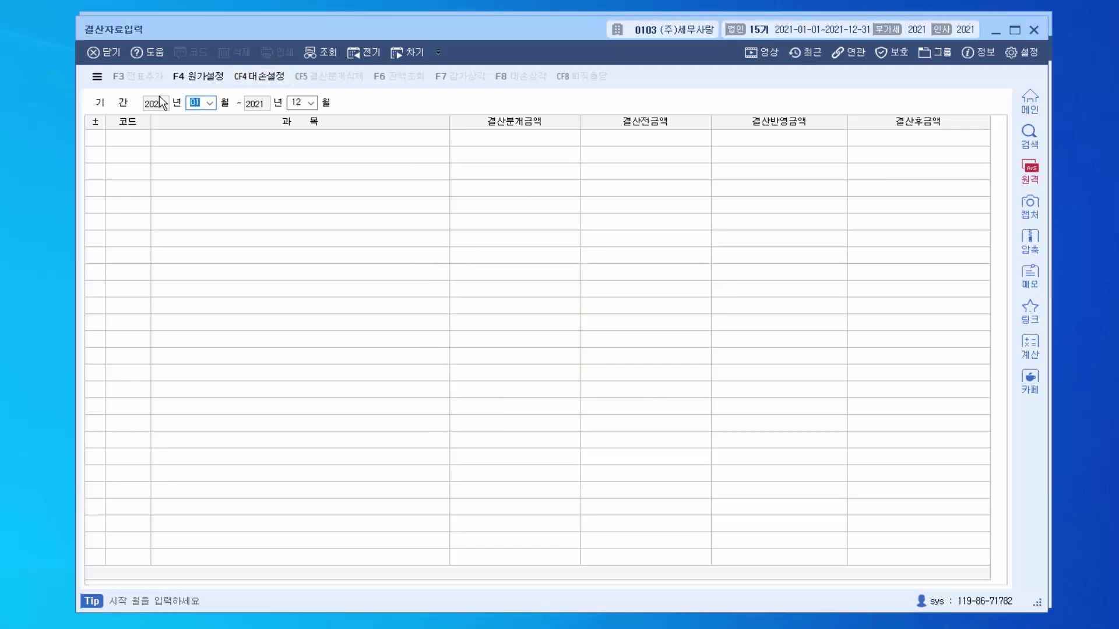
Query the closing data again for 2021 months 01 to 12, accepting to load the previously entered data.
key(Return)
key(Return)
key(Return)
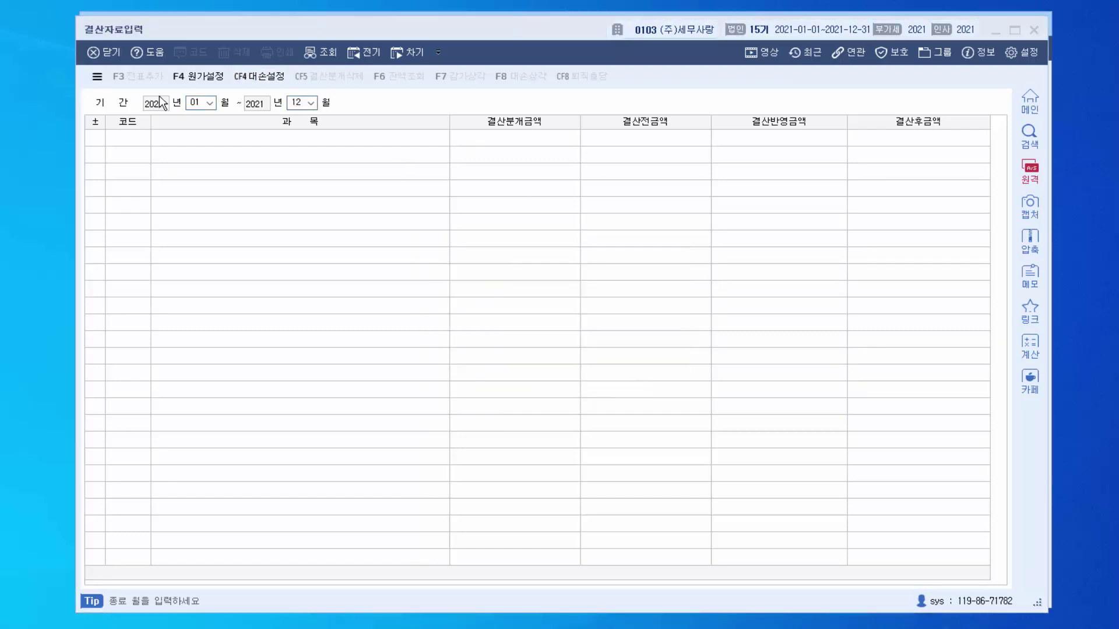
click(194, 103)
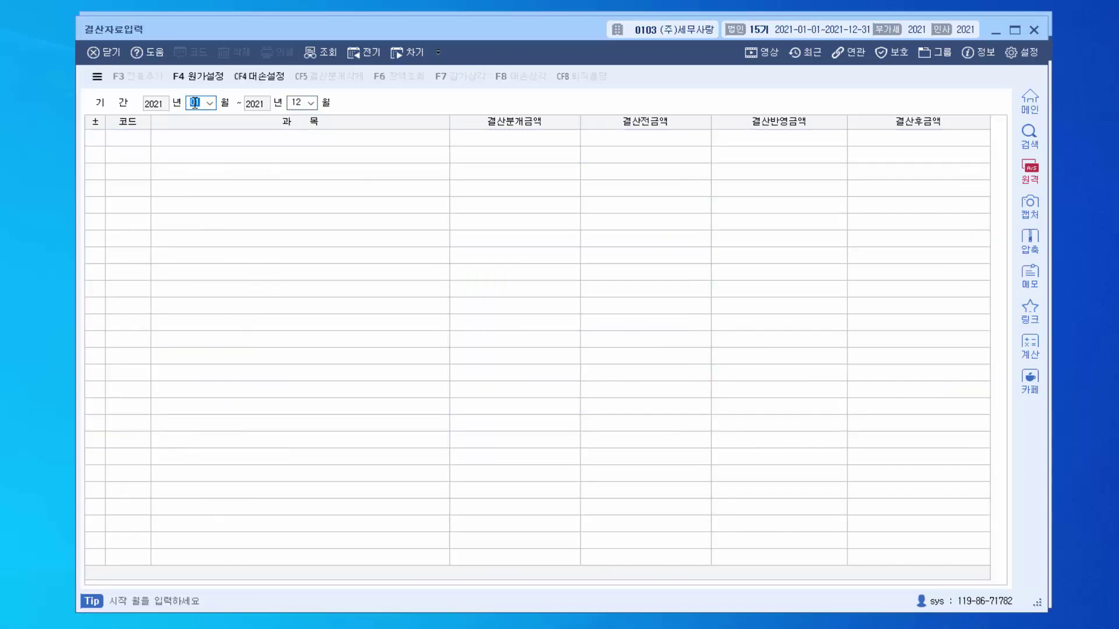
key(Return)
key(Return)
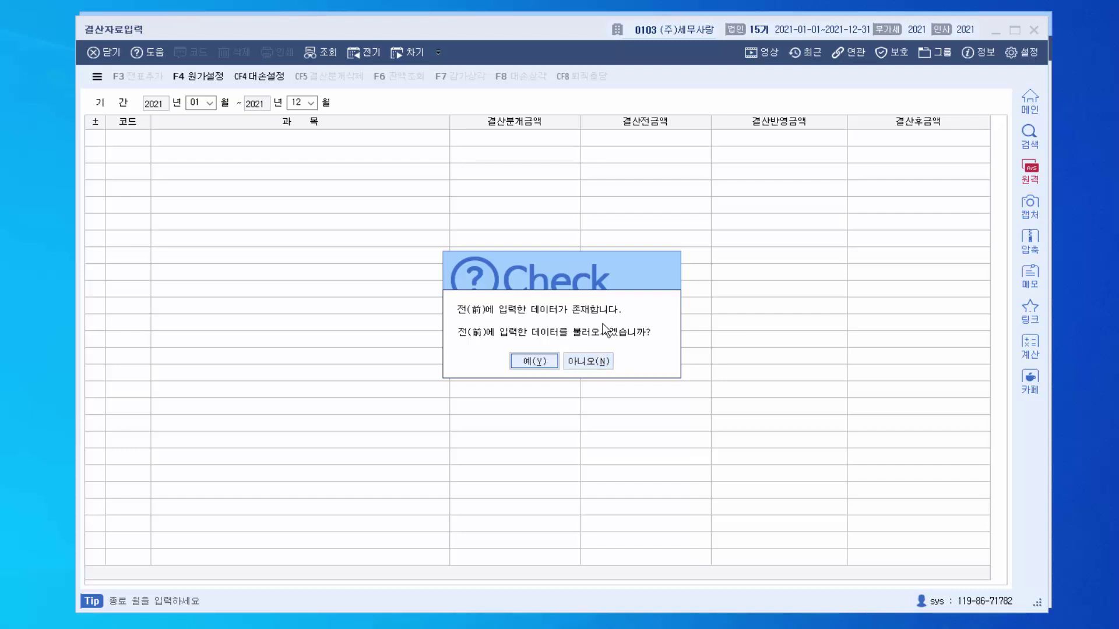
click(531, 362)
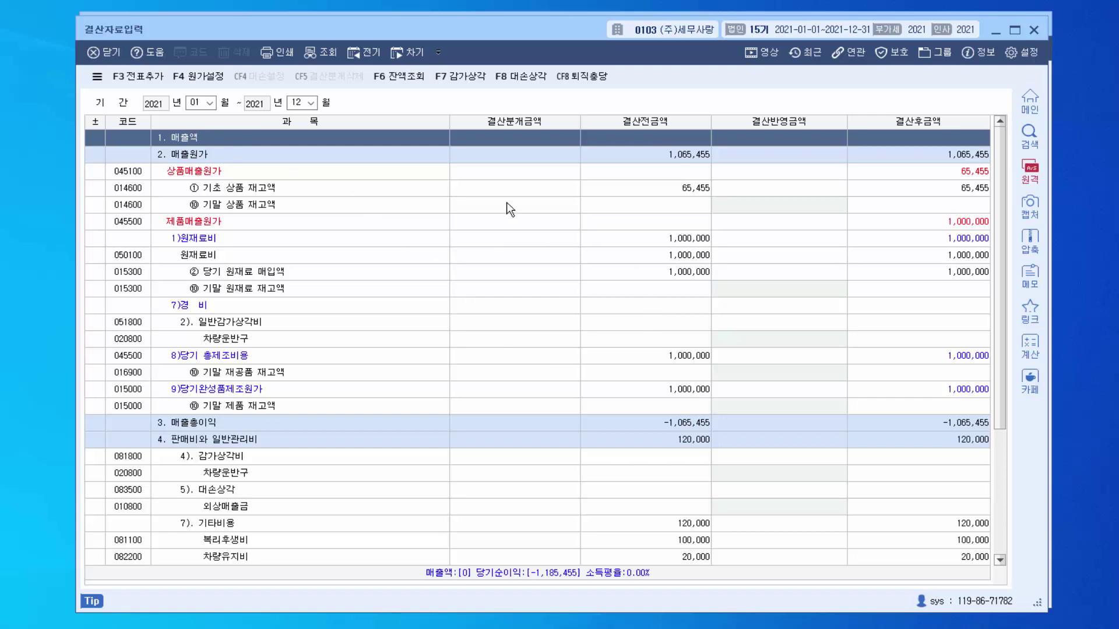
click(477, 233)
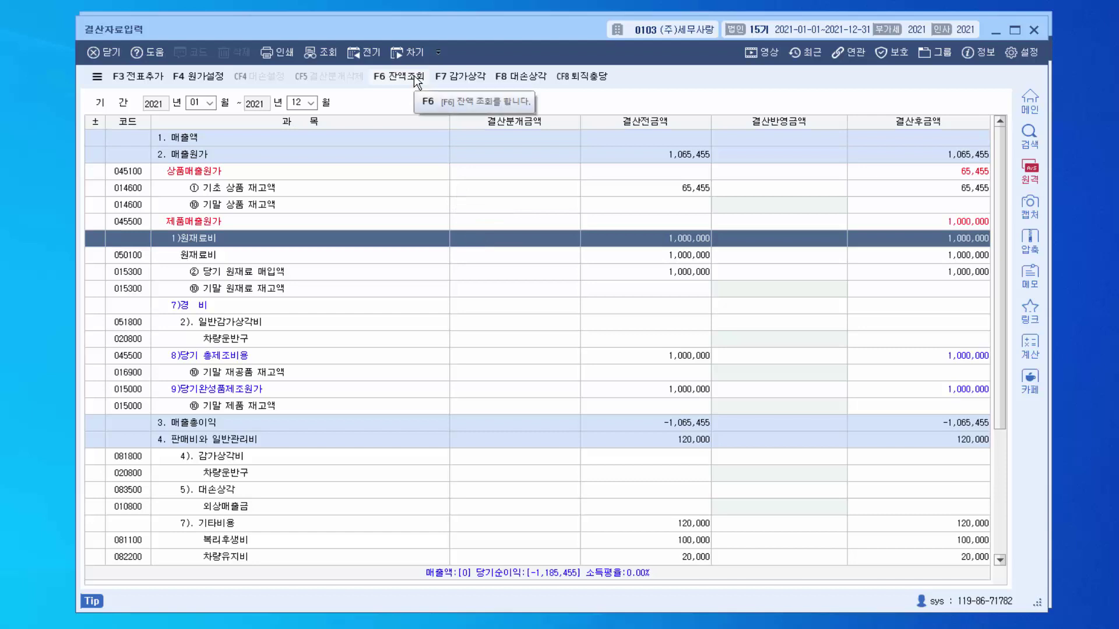
scroll(408, 353, down, 1)
click(397, 358)
click(370, 319)
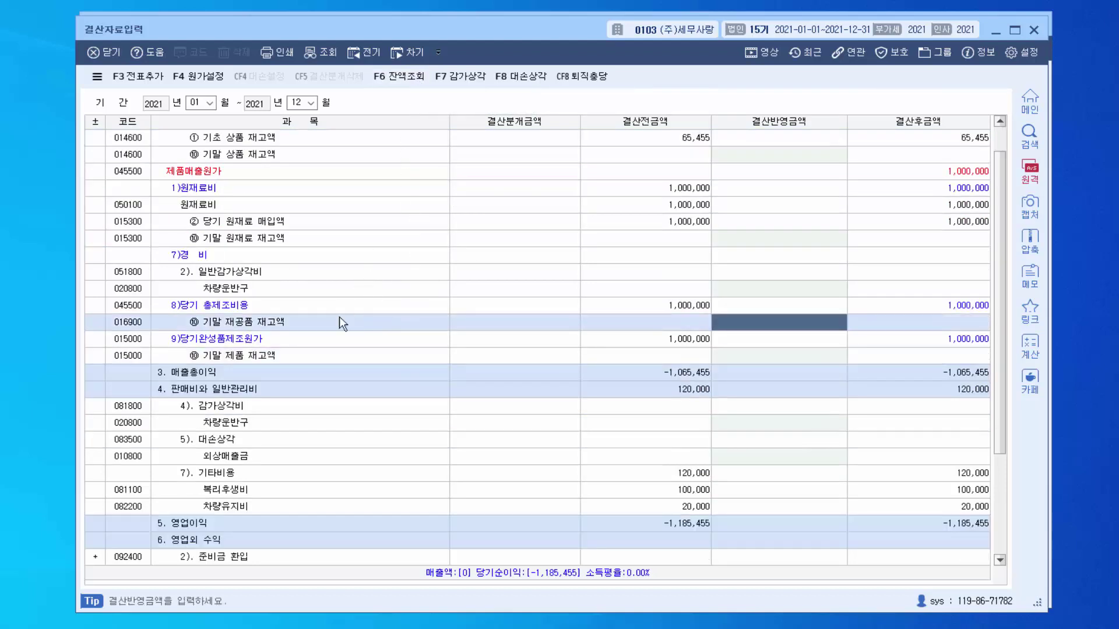
click(341, 289)
Look up the balance of account 081100 복리후생비 with 잔액조회 and close the inquiry.
click(401, 76)
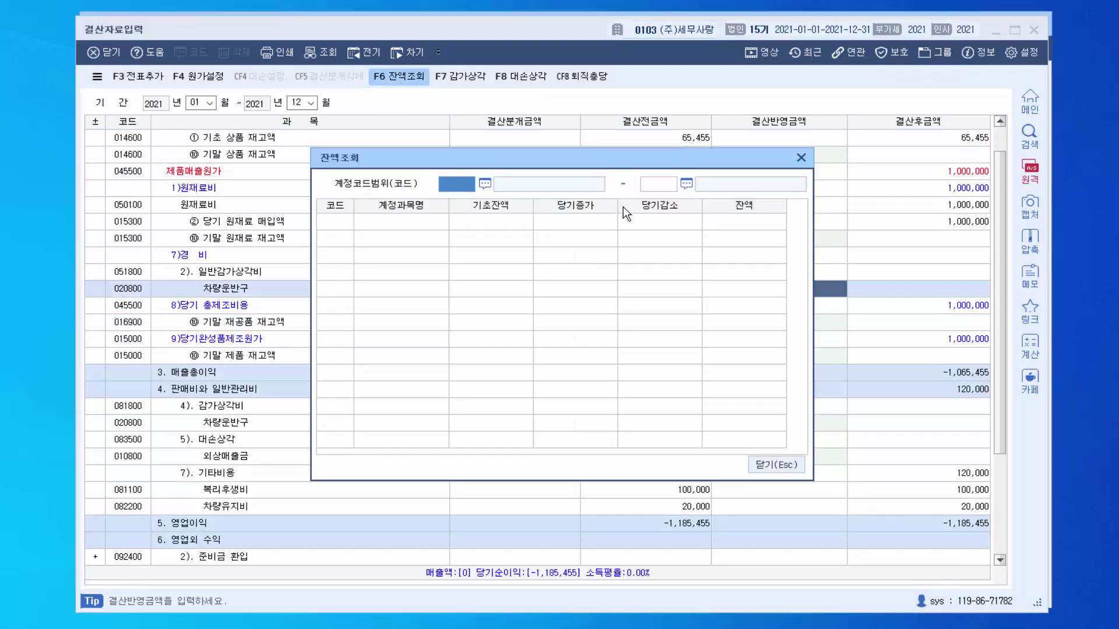
text(081100)
key(Return)
text(81100)
key(Return)
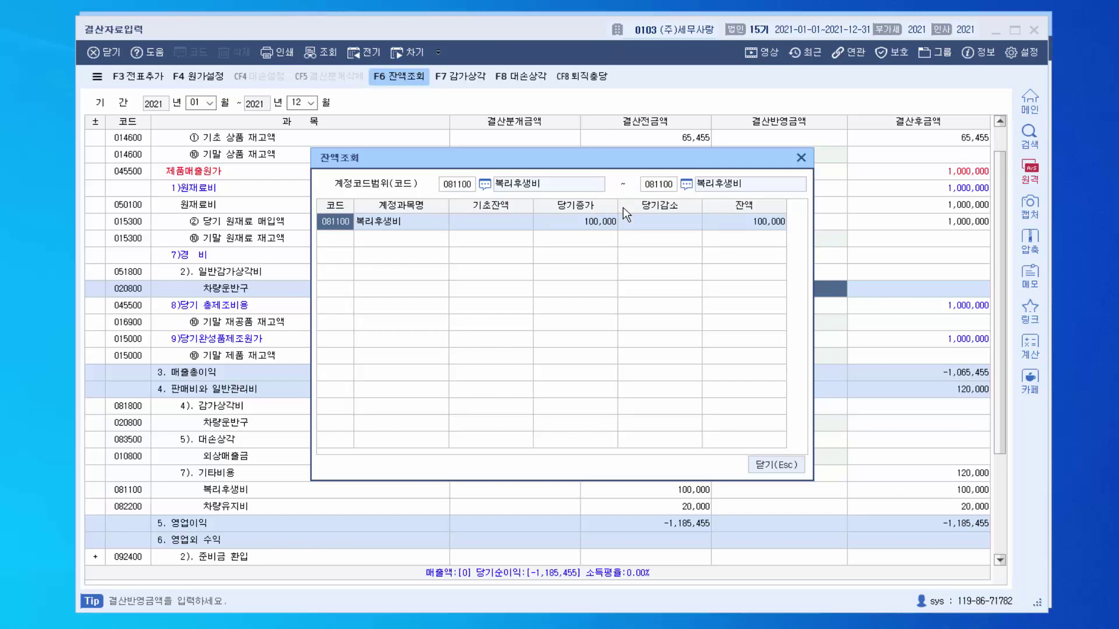
click(801, 157)
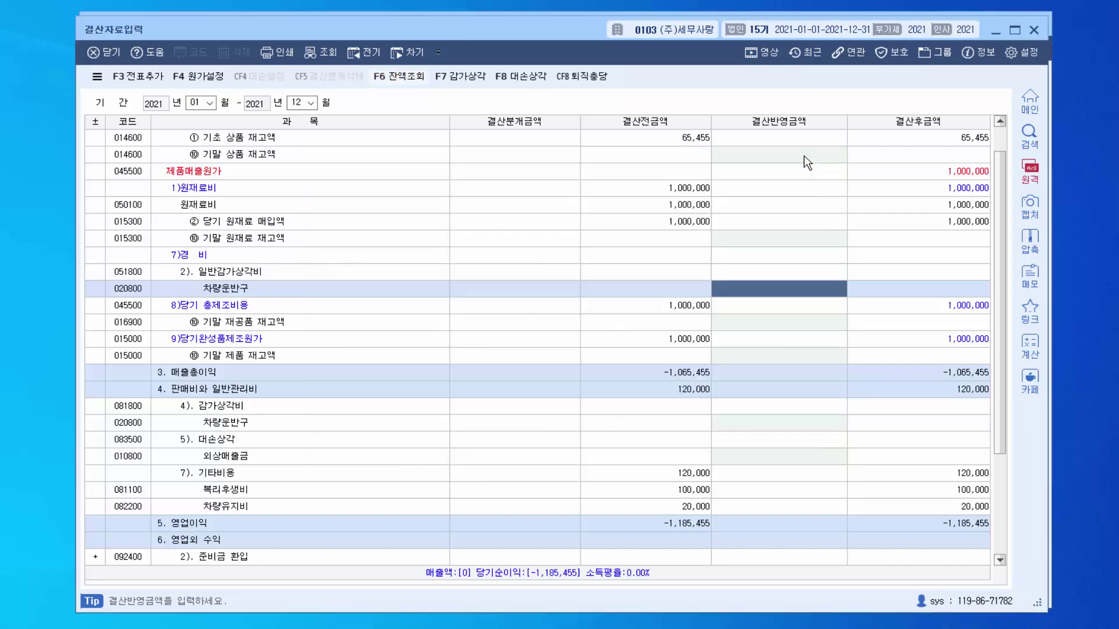
View the 감가상각 list of depreciation available for closing, close it and leave 결산자료입력 for the main screen.
click(460, 77)
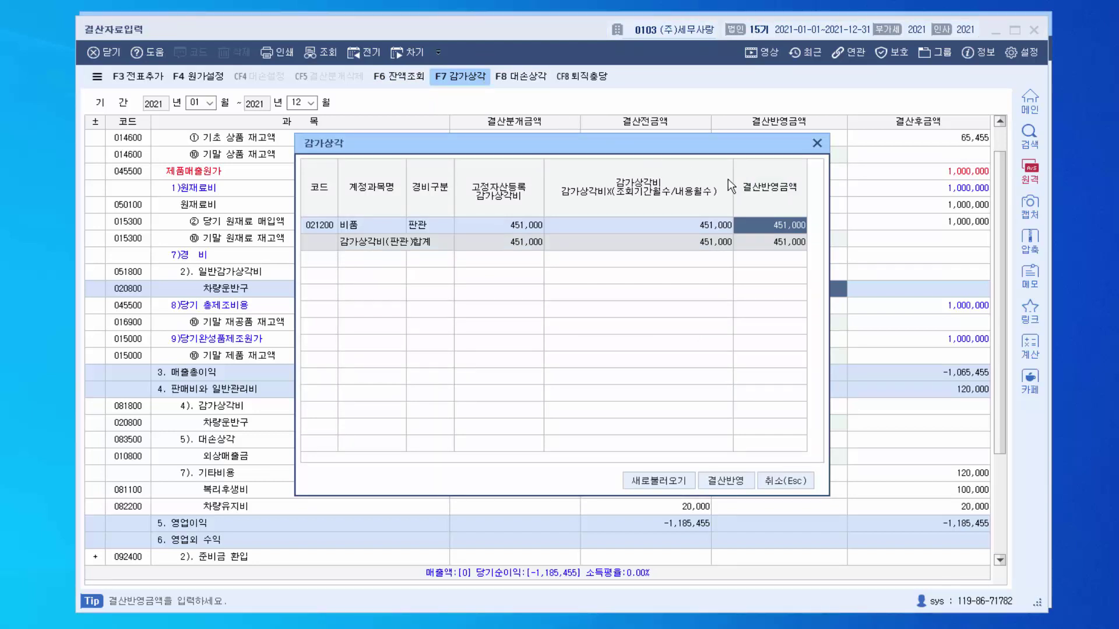
click(817, 143)
click(1034, 29)
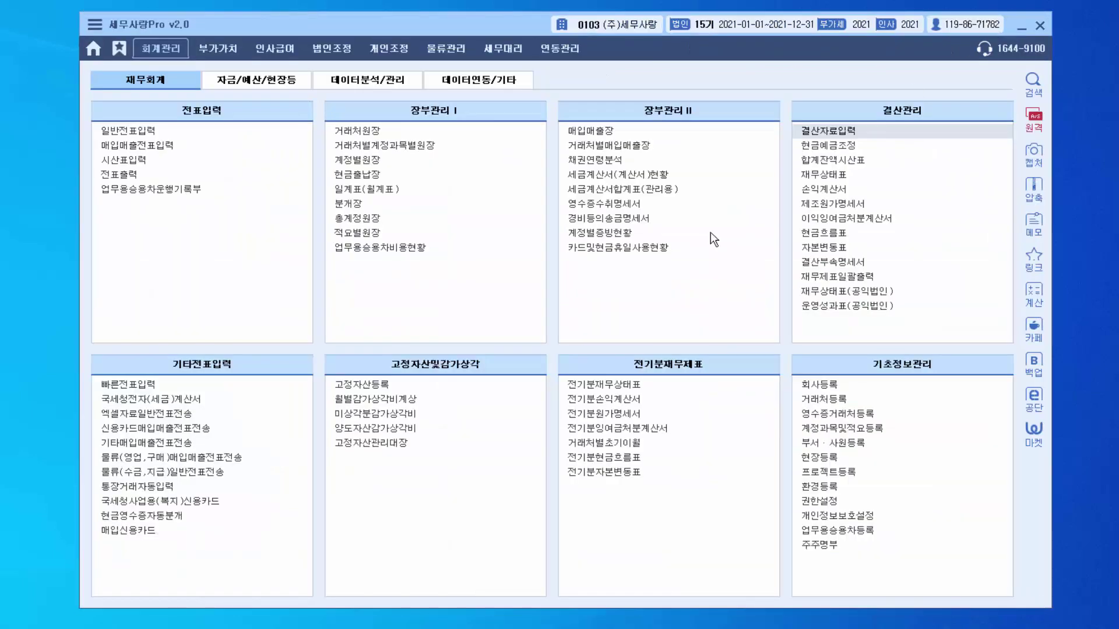
View the 포터 asset under account 208 차량운반구 in 고정자산등록, then go back to 결산자료입력.
click(390, 386)
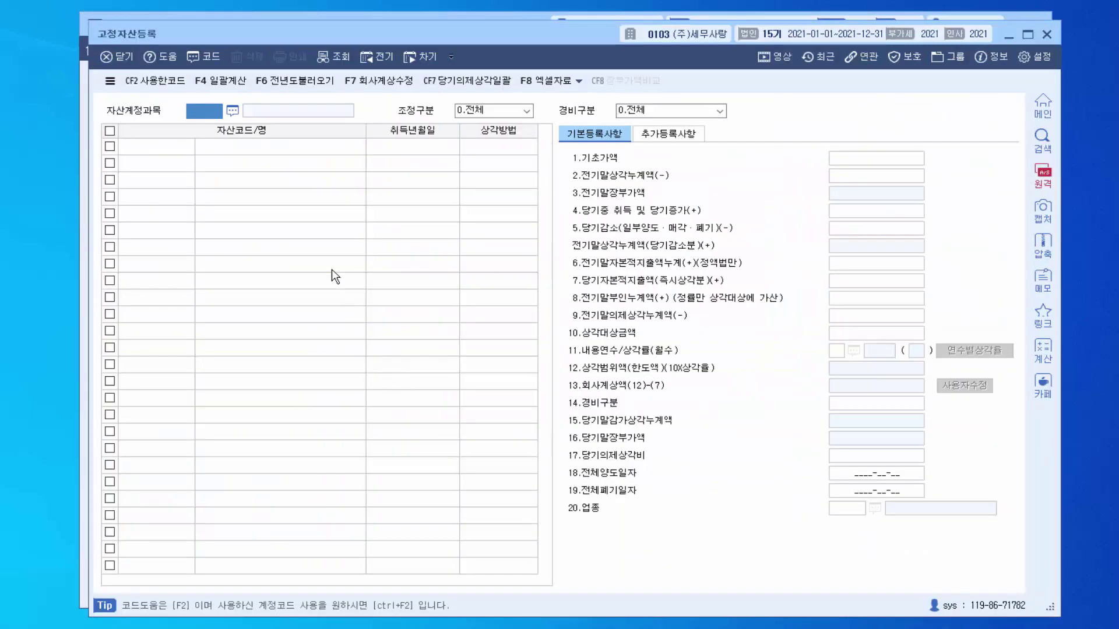
text(208)
key(Return)
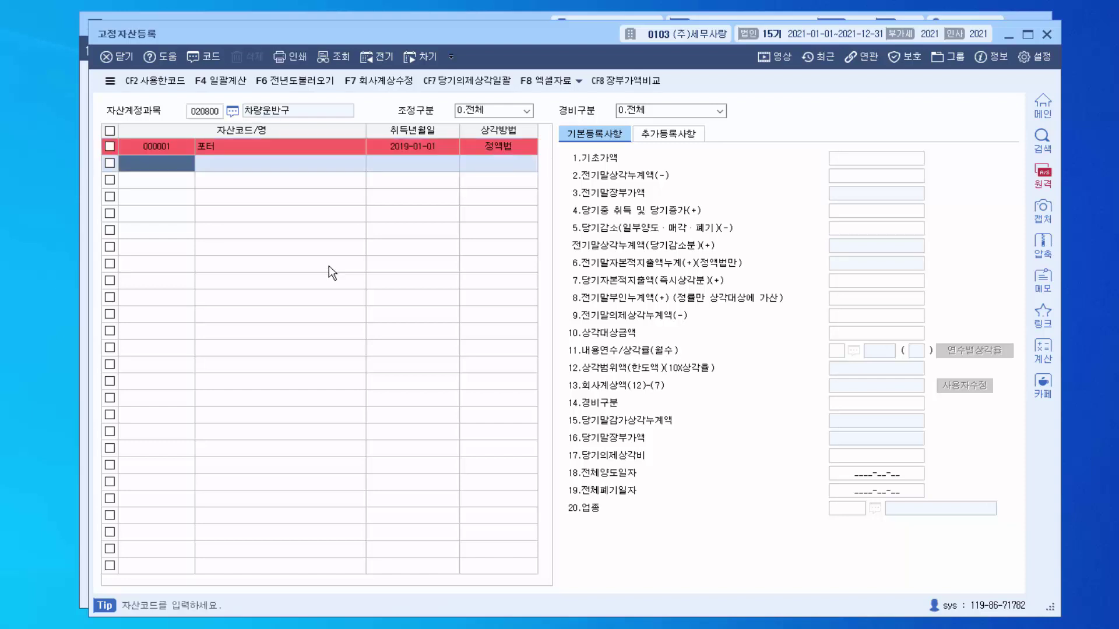
click(280, 149)
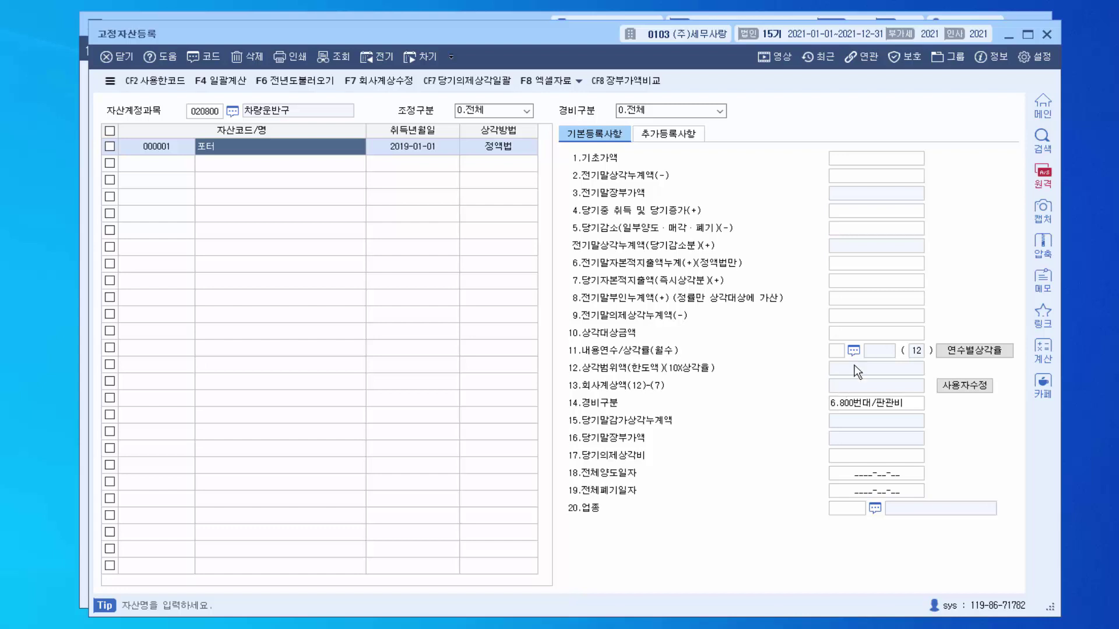
click(1010, 38)
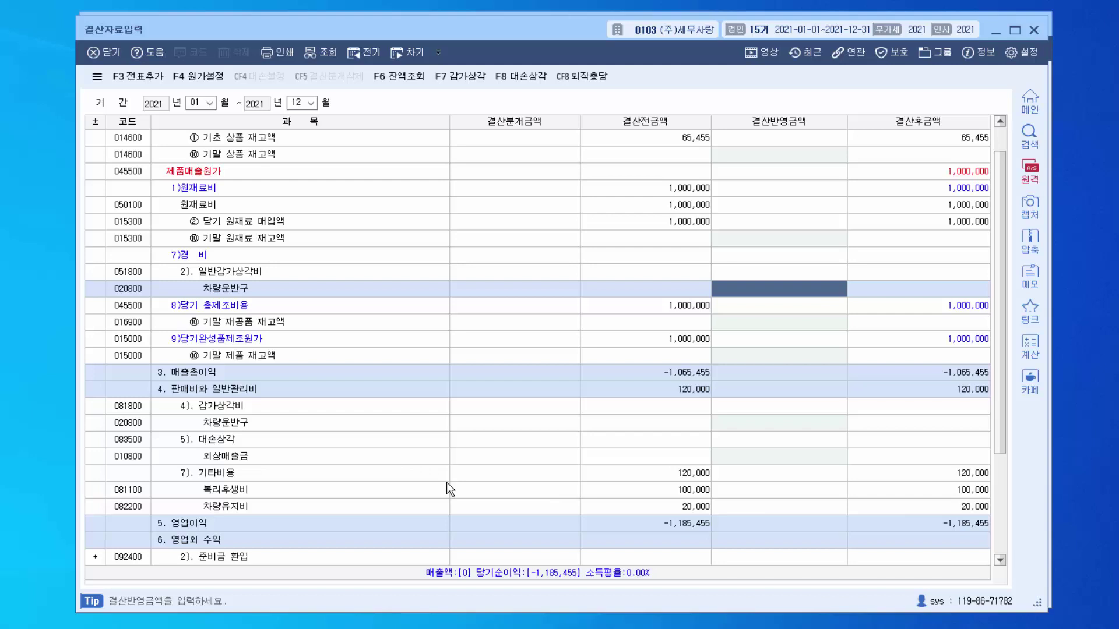
Reflect the 451,000 depreciation of 비품 from 감가상각 into the closing data and check its line under 판매비와 일반관리비.
click(477, 80)
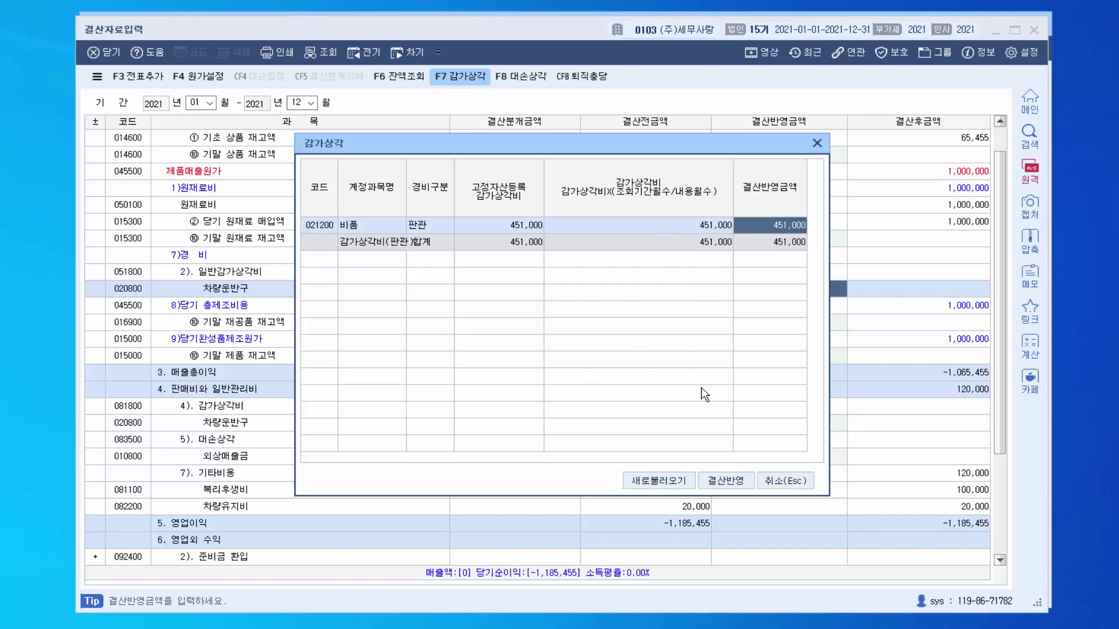
click(726, 482)
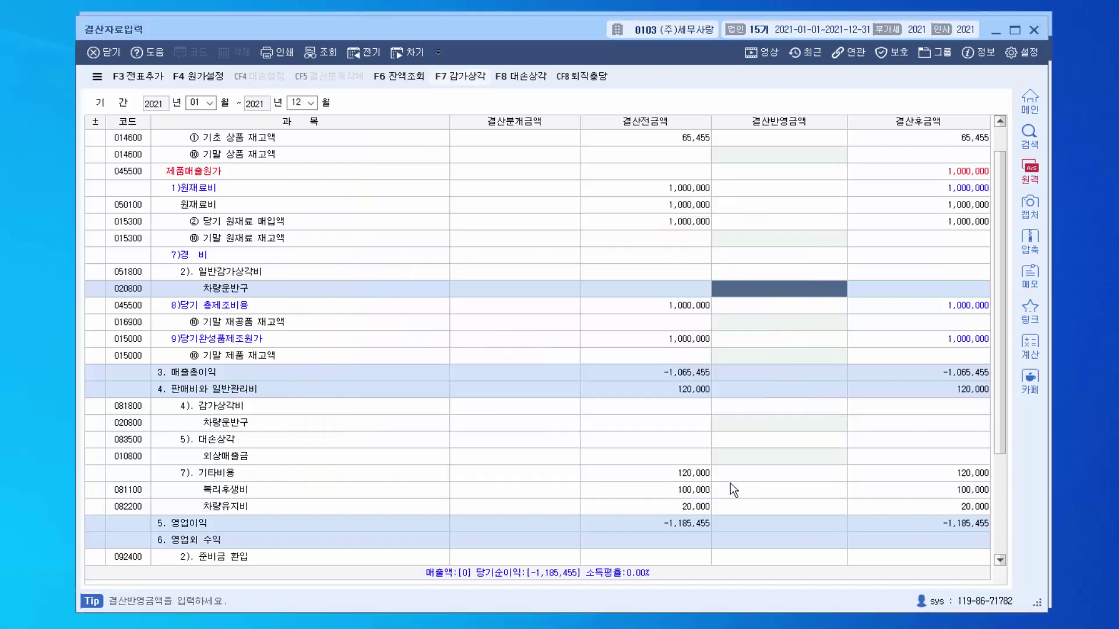
click(559, 440)
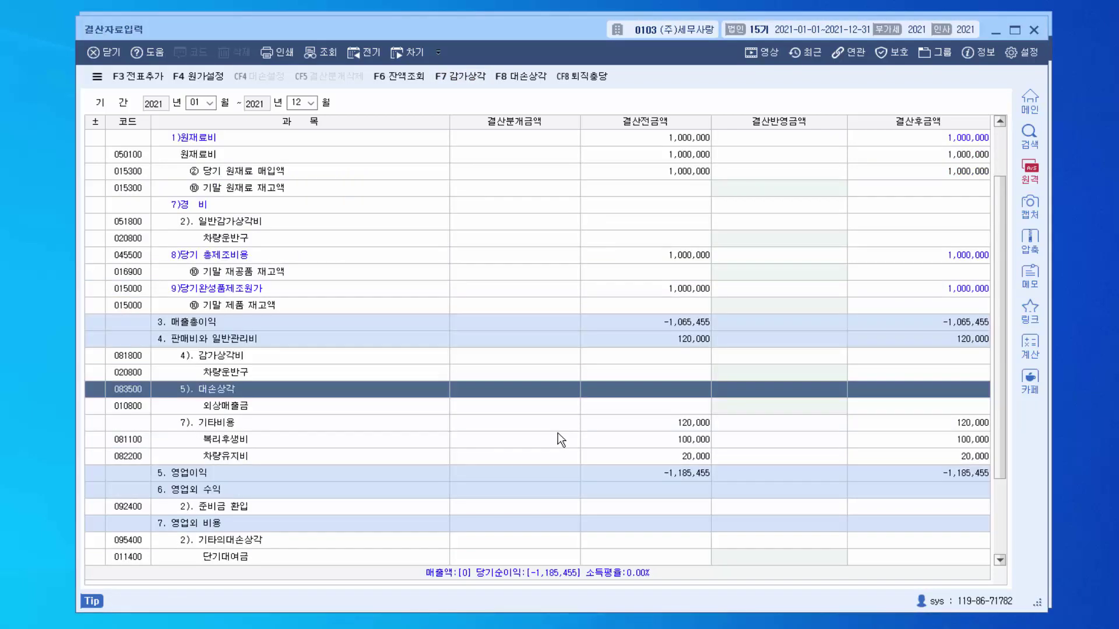
scroll(558, 440, down, 3)
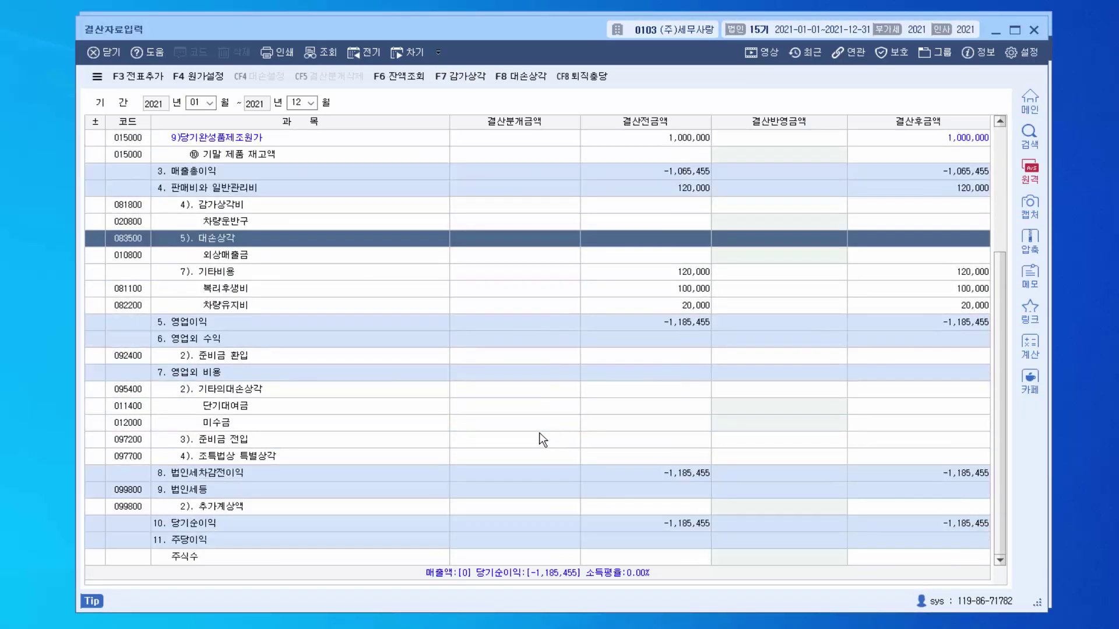
click(524, 430)
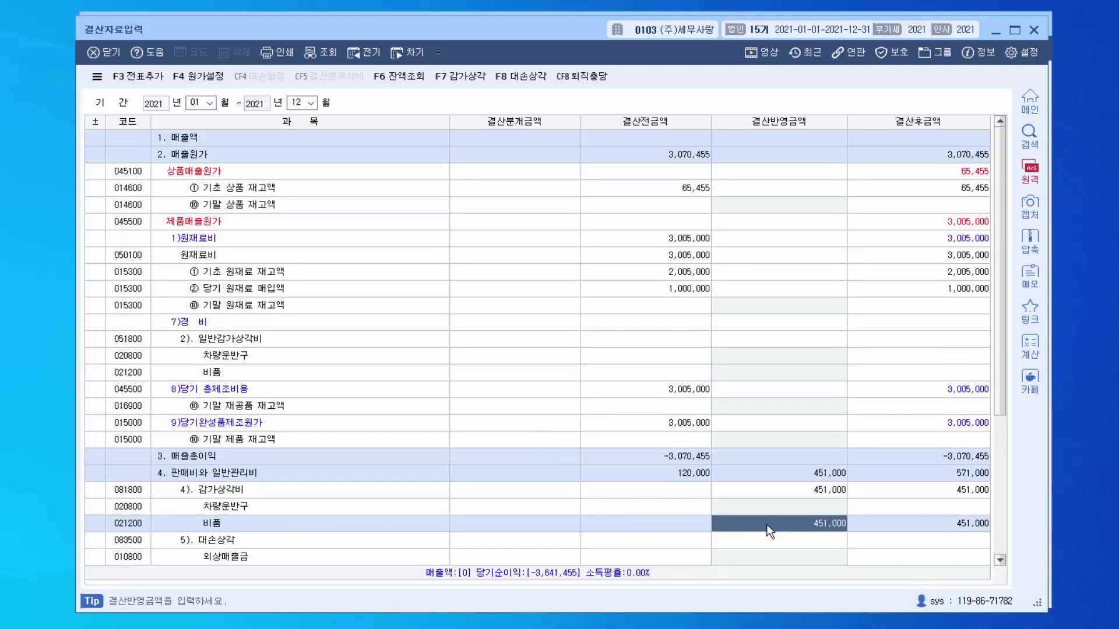
scroll(768, 532, down, 3)
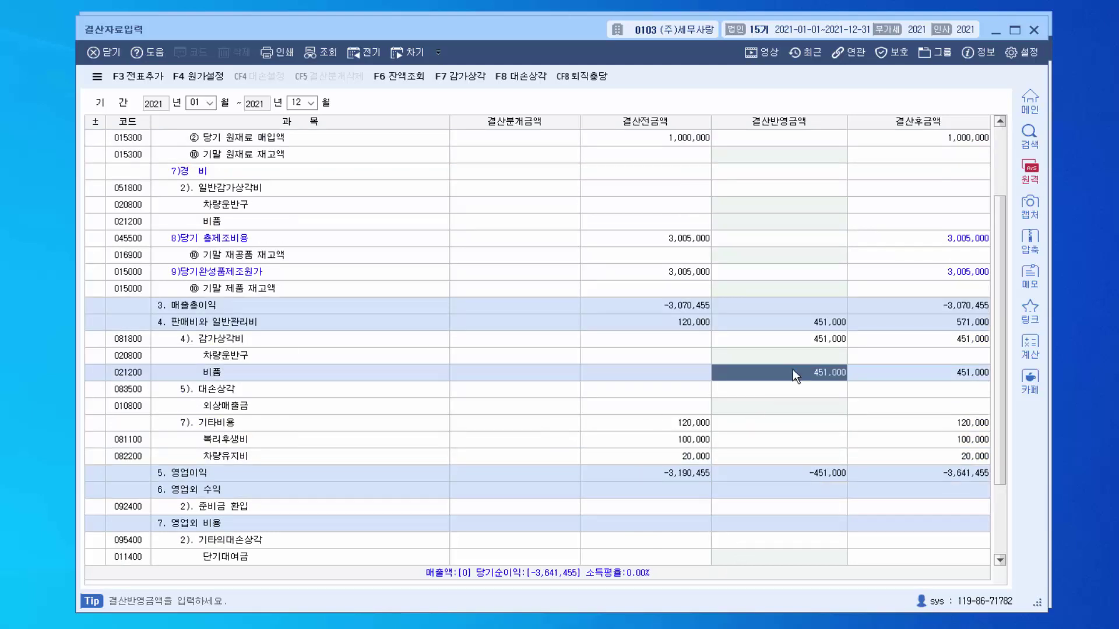
Check the 비품 line under 감가상각비, view the 감가상각 list again and close it.
key(Up)
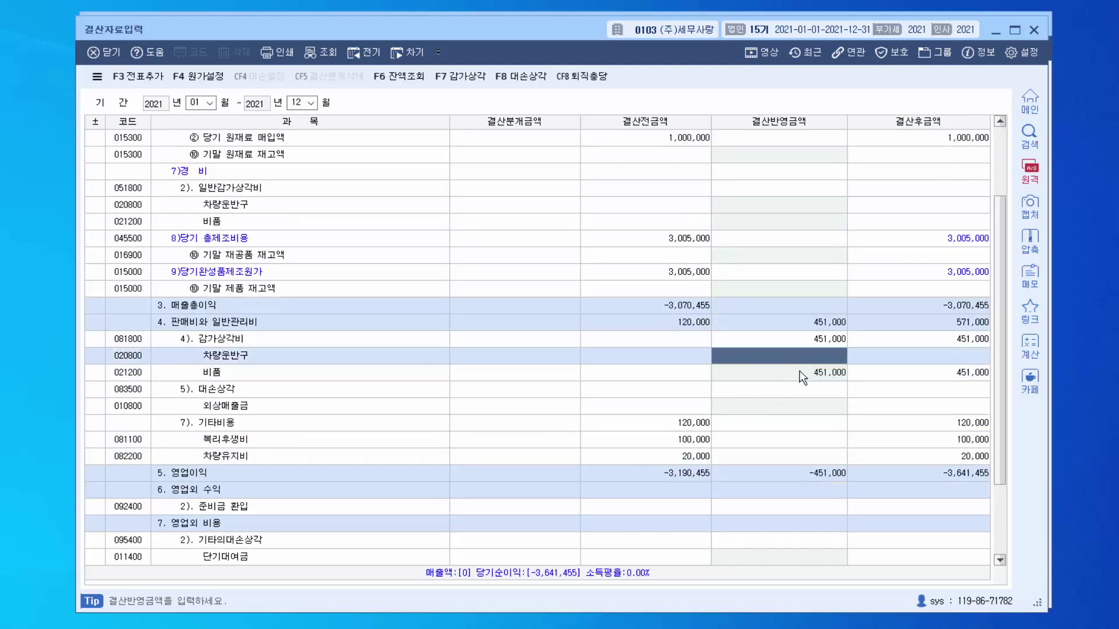
click(801, 372)
click(444, 75)
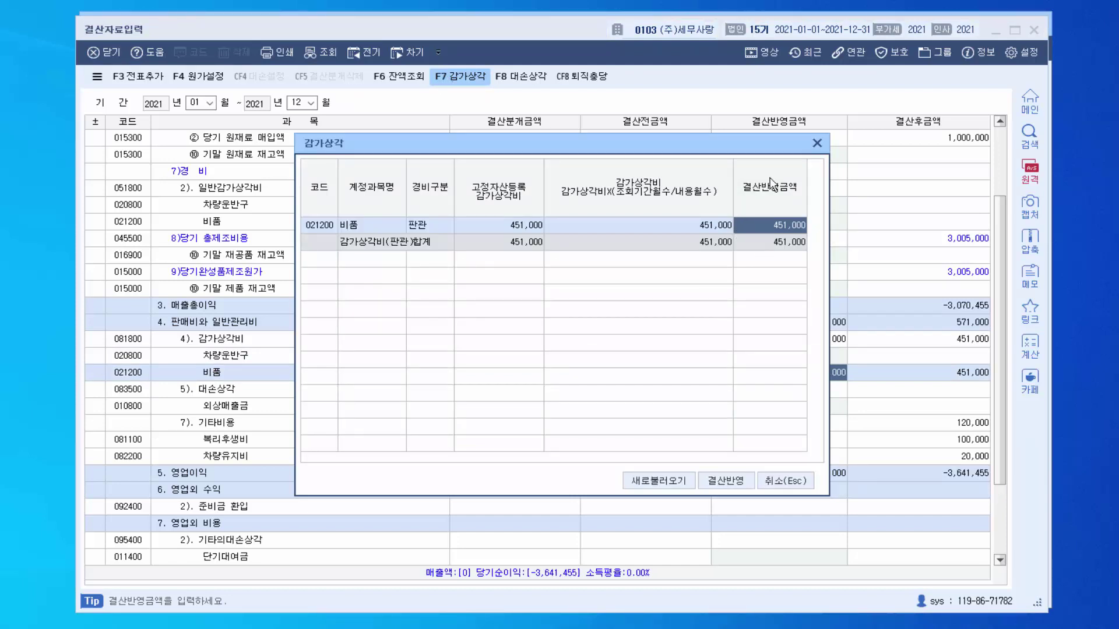
click(817, 143)
click(681, 323)
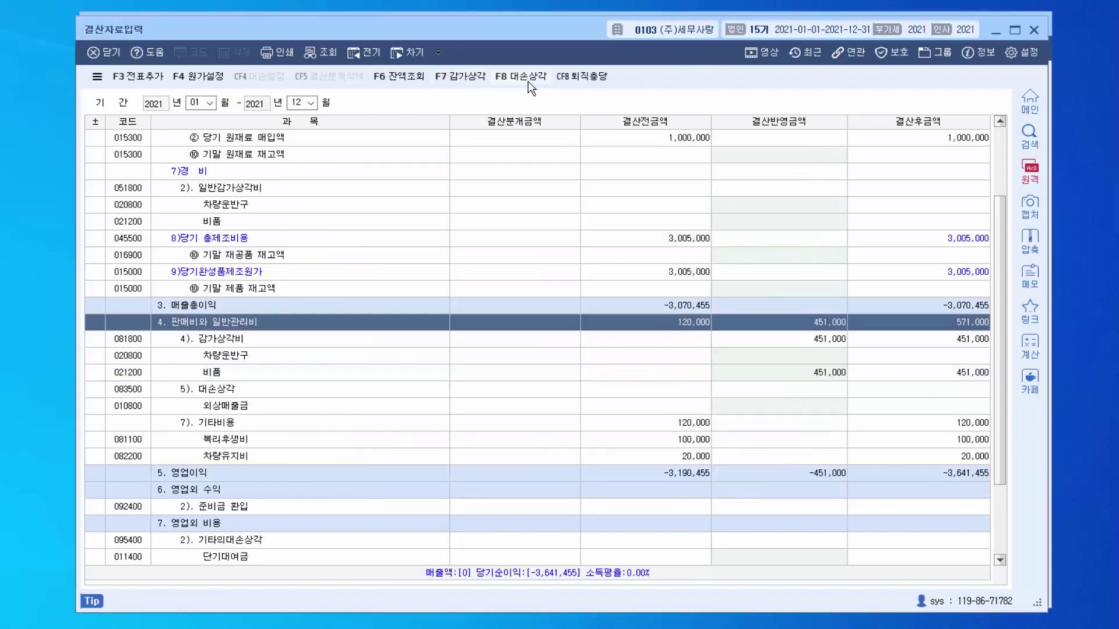
In 대손상각, clear the additional allowance amount for 미수금 and check the 대손율 and the 외상매출금 amount.
click(528, 79)
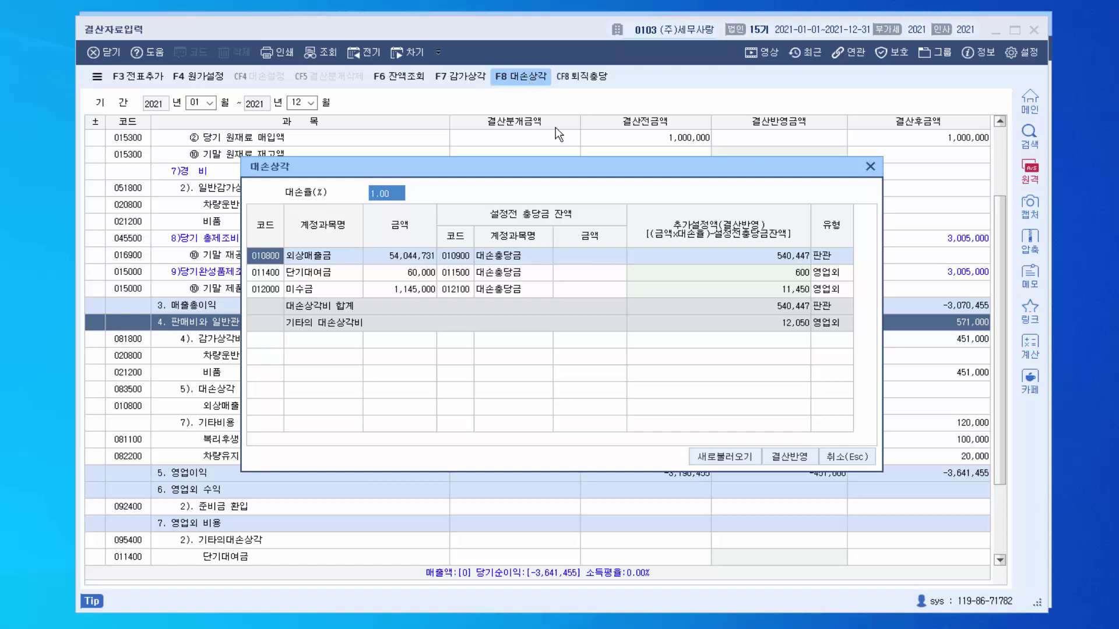
click(781, 289)
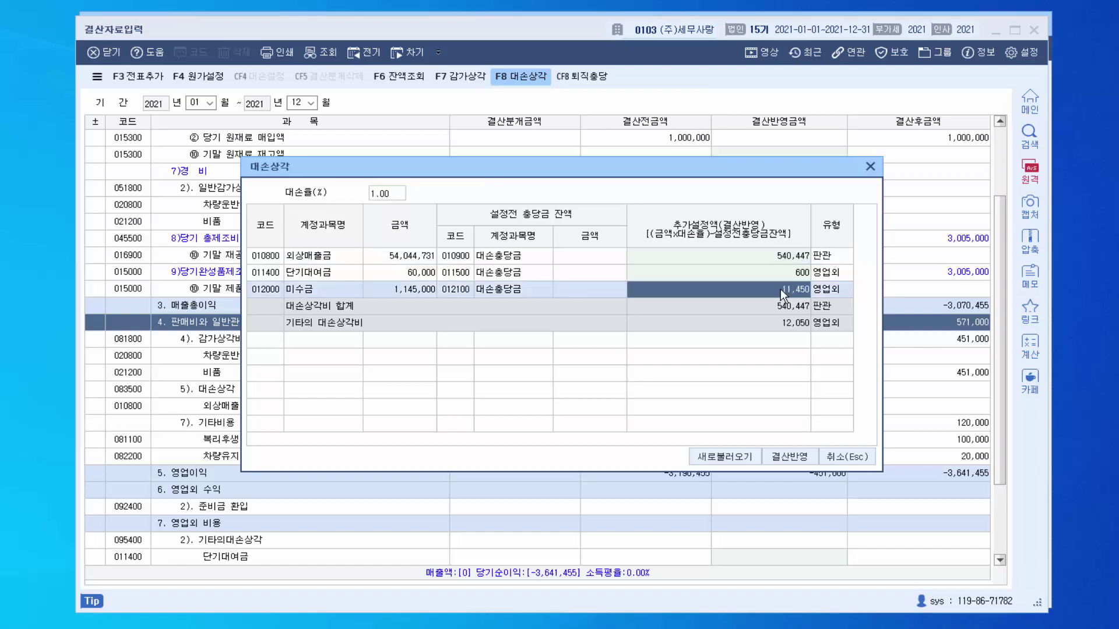
key(Delete)
key(Return)
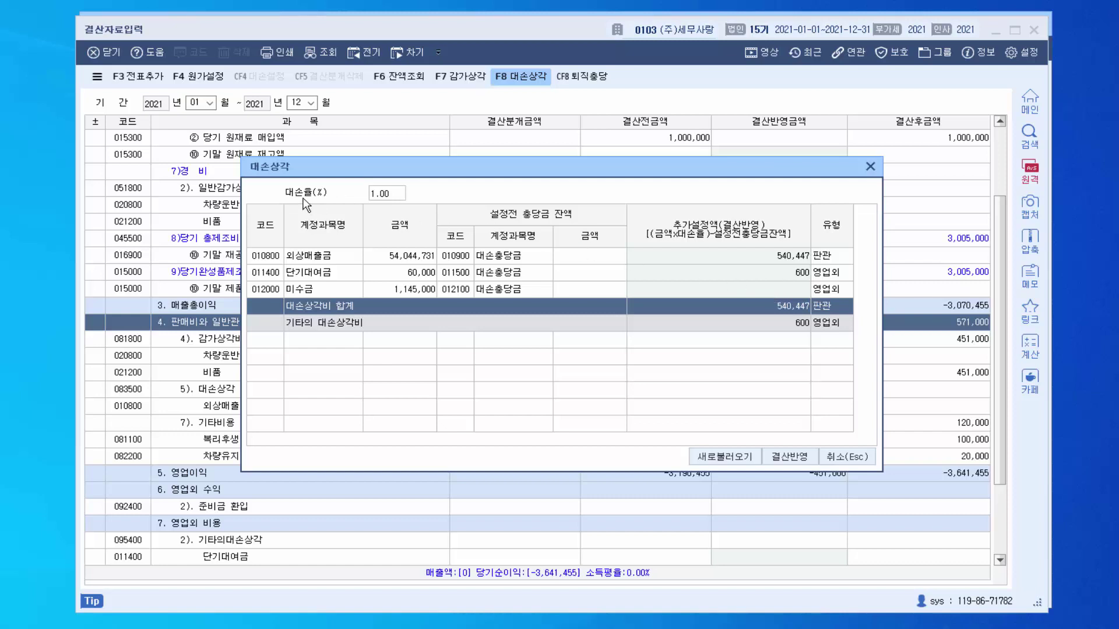
click(379, 194)
click(663, 260)
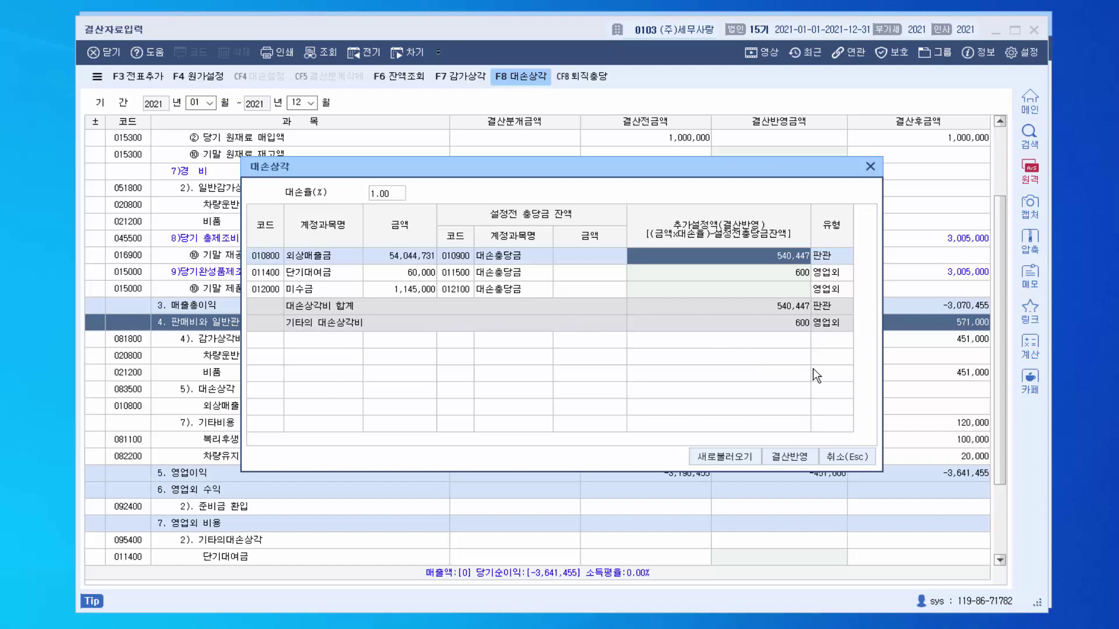
Reflect the bad-debt amounts of 540,447 for 외상매출금 and 600 for 단기대여금 into the closing data and check their lines.
click(787, 459)
click(805, 397)
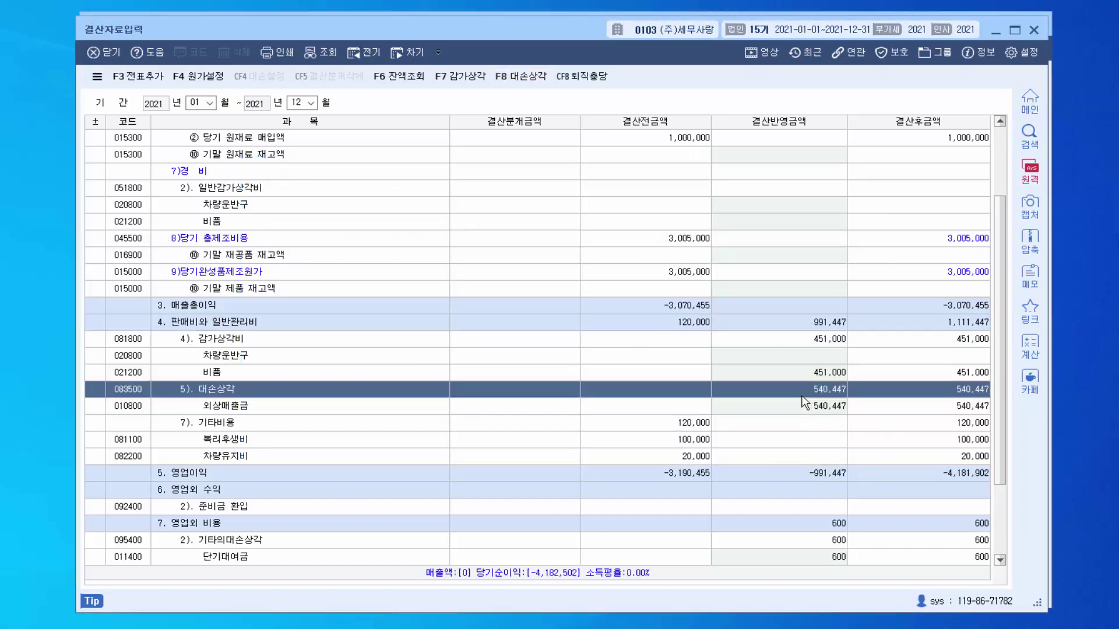
click(790, 405)
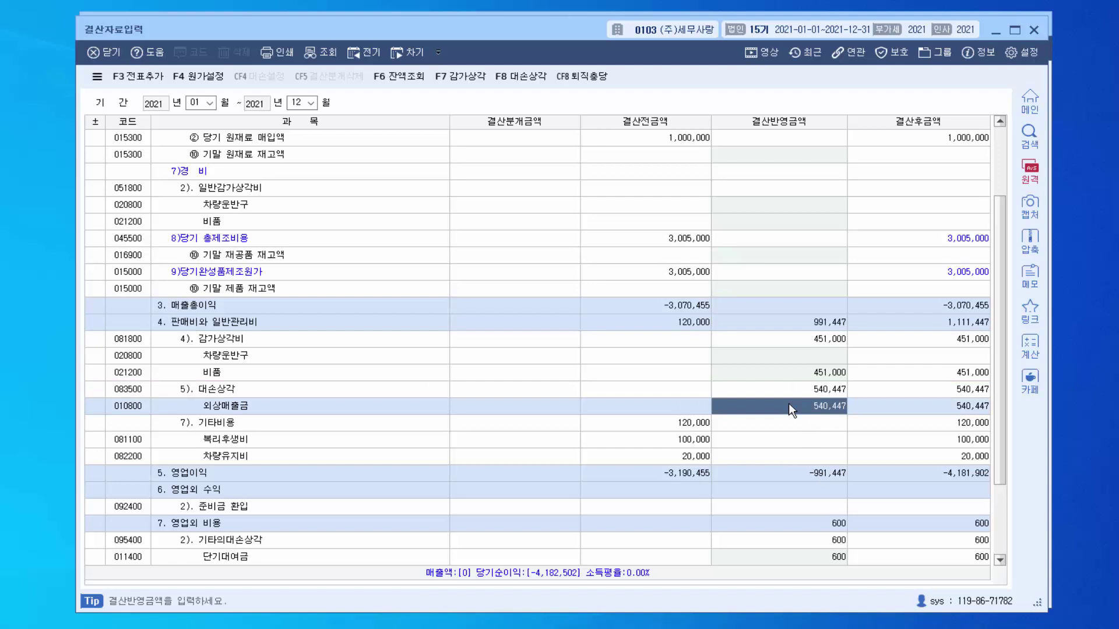
scroll(789, 404, down, 1)
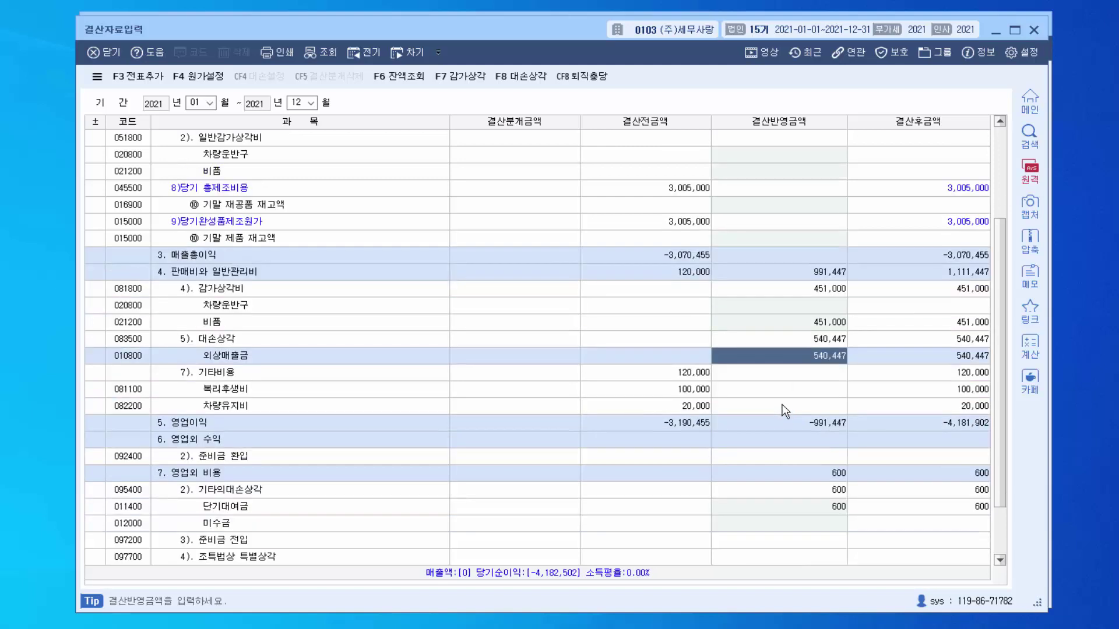
View the 퇴직충당 list of retirement allowances, close it and leave 결산자료입력 for the main screen.
click(579, 75)
click(448, 413)
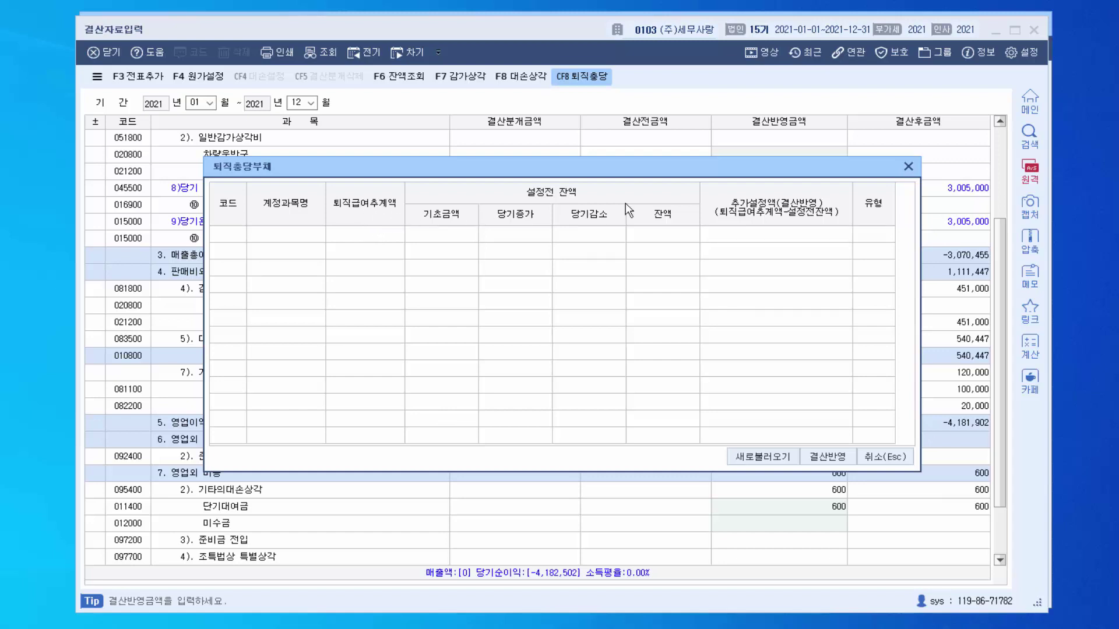
click(908, 168)
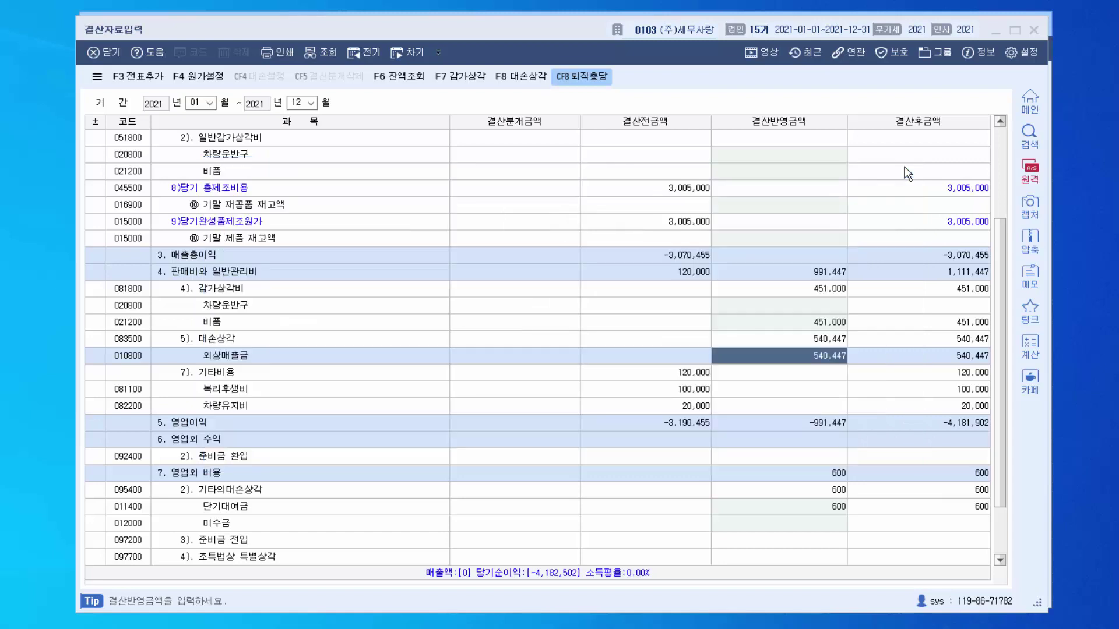
click(996, 28)
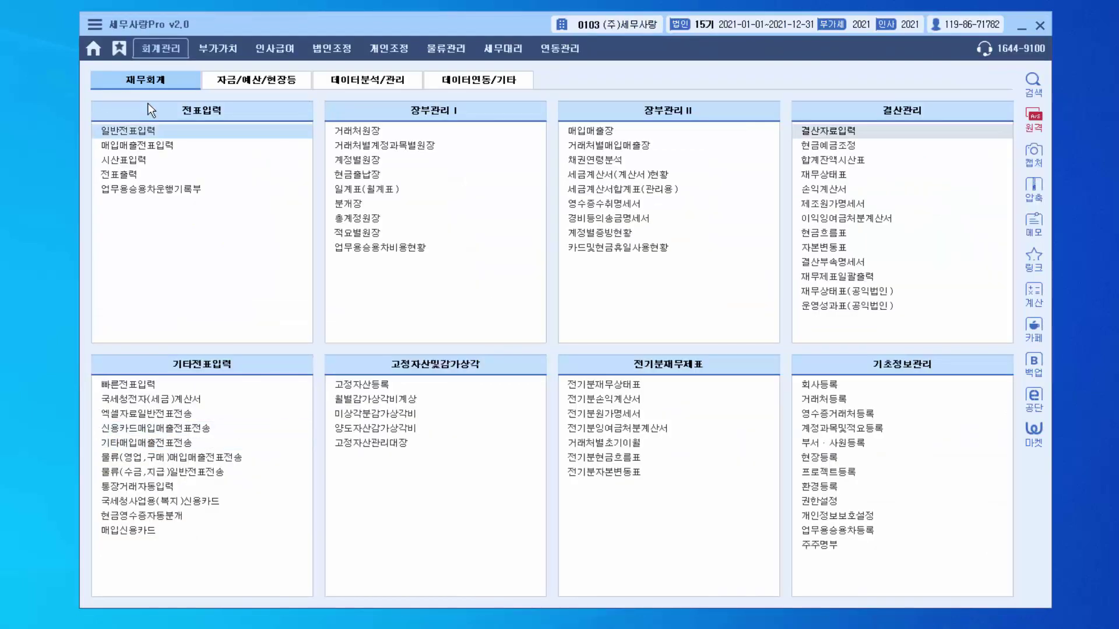
Add account 029500 퇴직급여충당부채 to 부채 및 자본 in 전기분재무상태표.
click(600, 384)
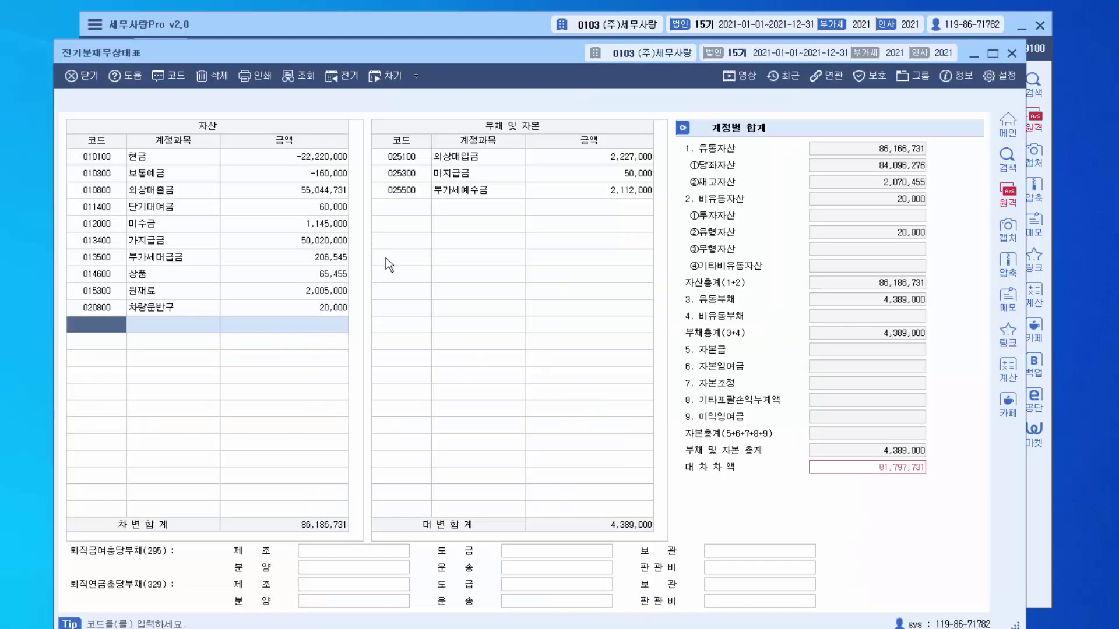
drag(438, 57, 453, 37)
click(428, 191)
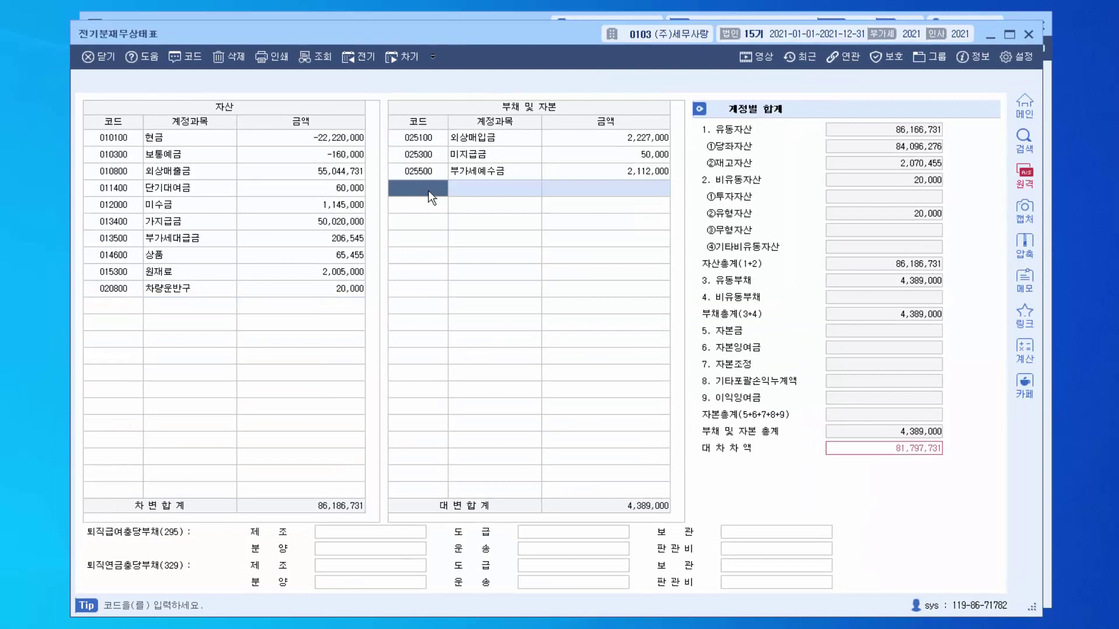
key(F2)
text(퇴직급여)
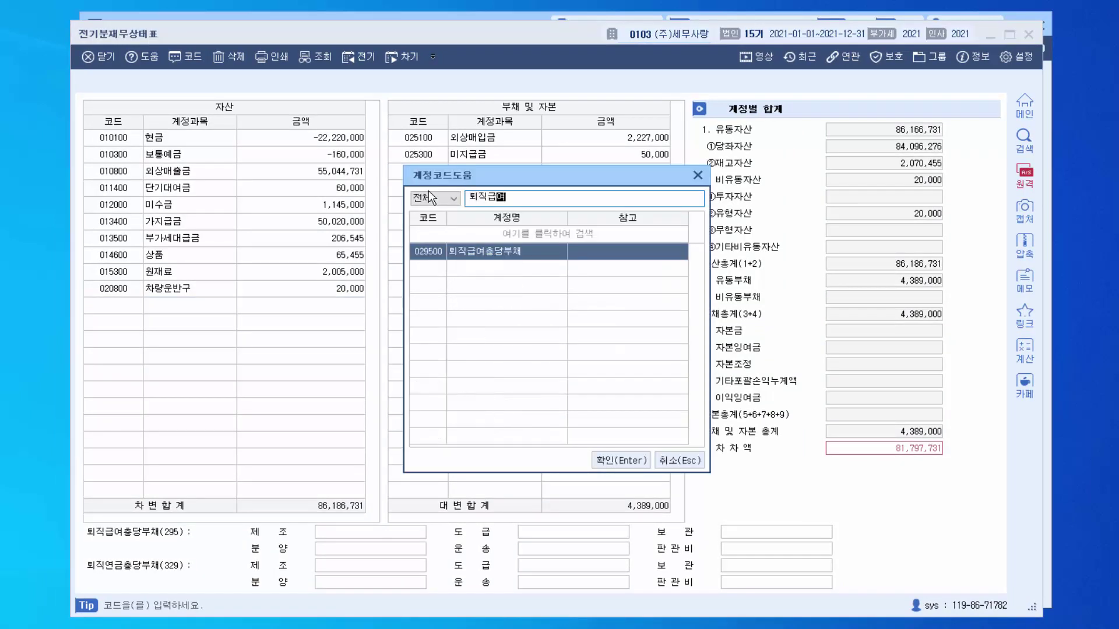
key(Return)
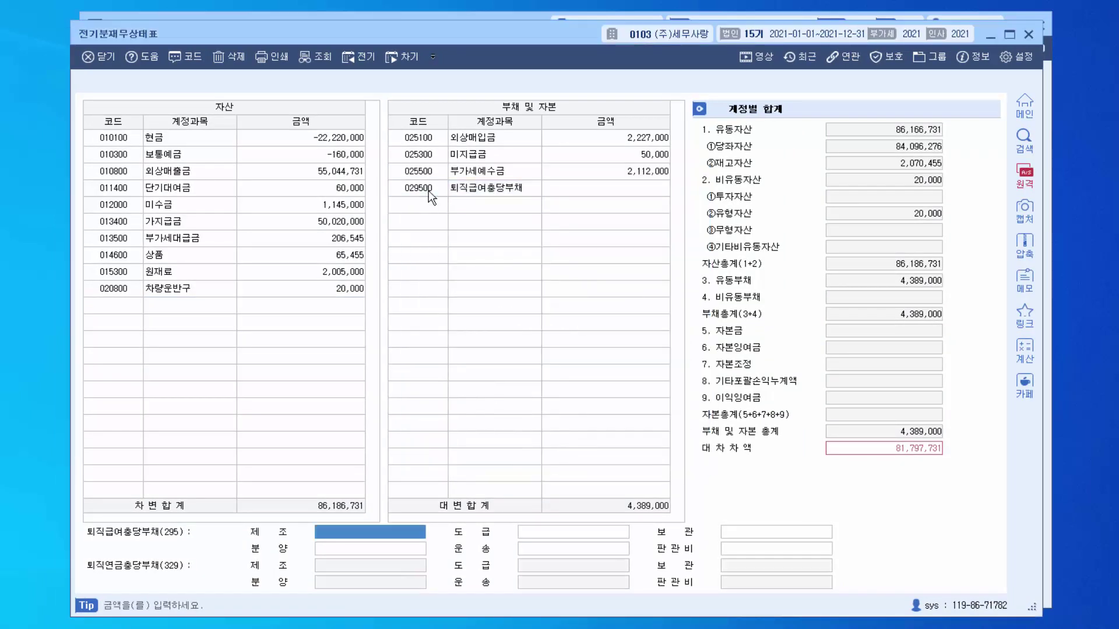
Set 퇴직급여충당부채 to 1,000,000 for 제조 and 2,000,000 for 판관비, and close 전기분재무상태표.
text(1000000)
key(Return)
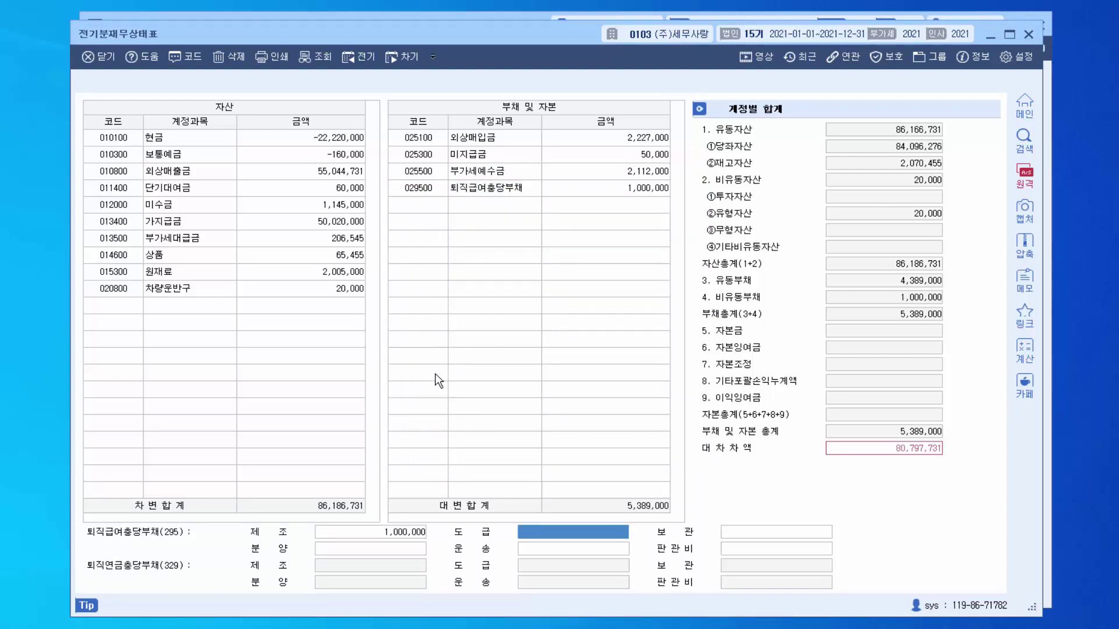
click(747, 547)
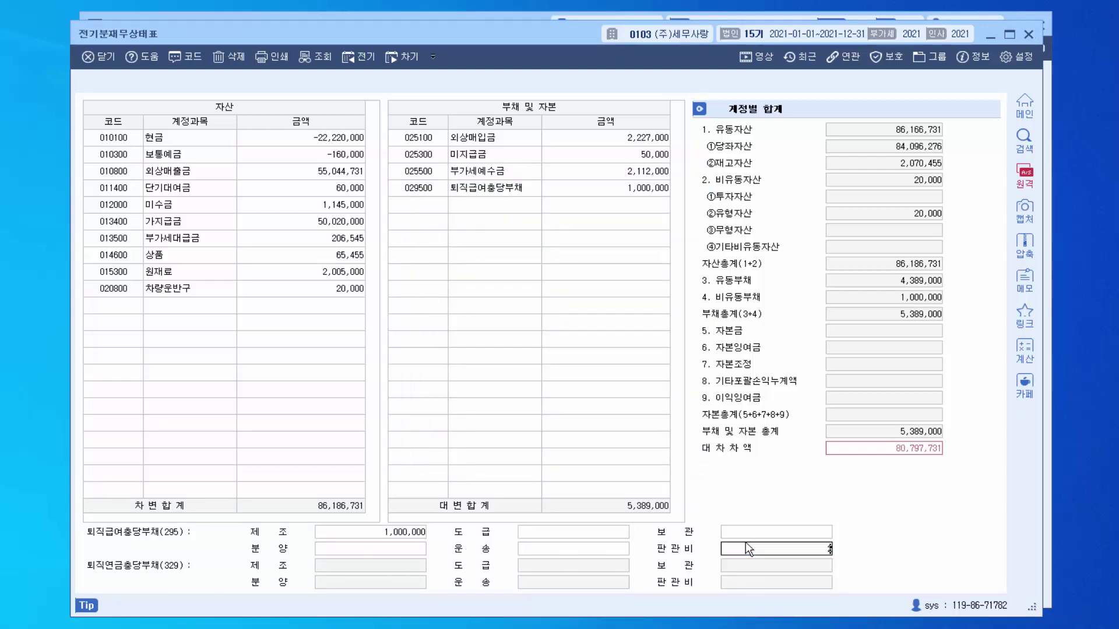
text(2000000)
key(Return)
click(1028, 34)
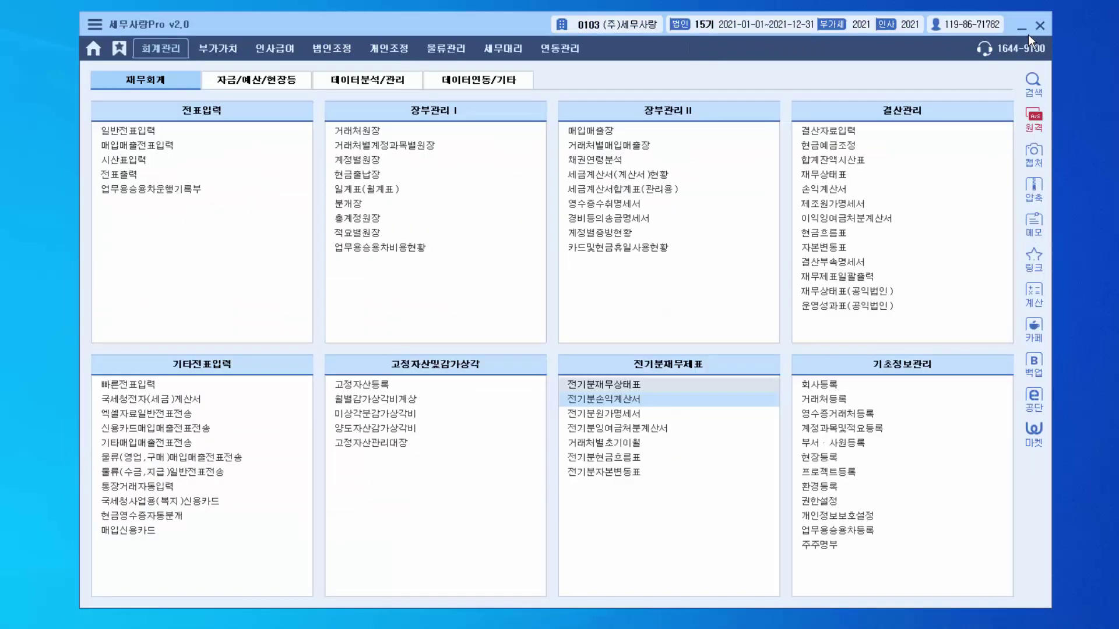
In 퇴직충당 of 결산자료입력, set 퇴직급여추계액 to 2,000,000 for 제조 and 3,000,000 for 판관 and try to reflect them in the closing.
click(884, 131)
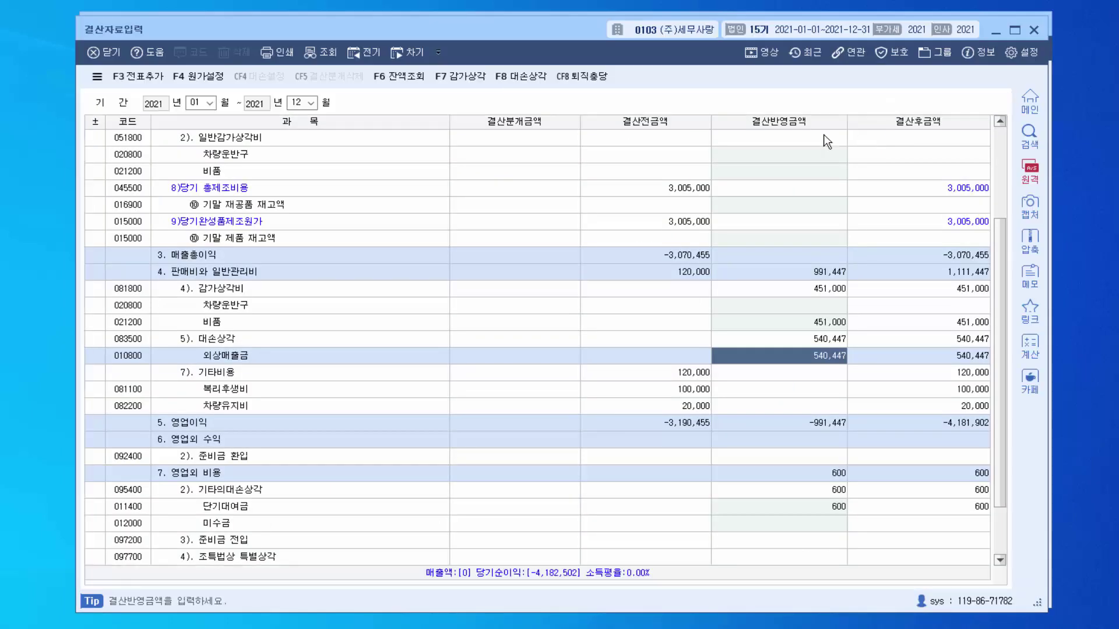
click(568, 79)
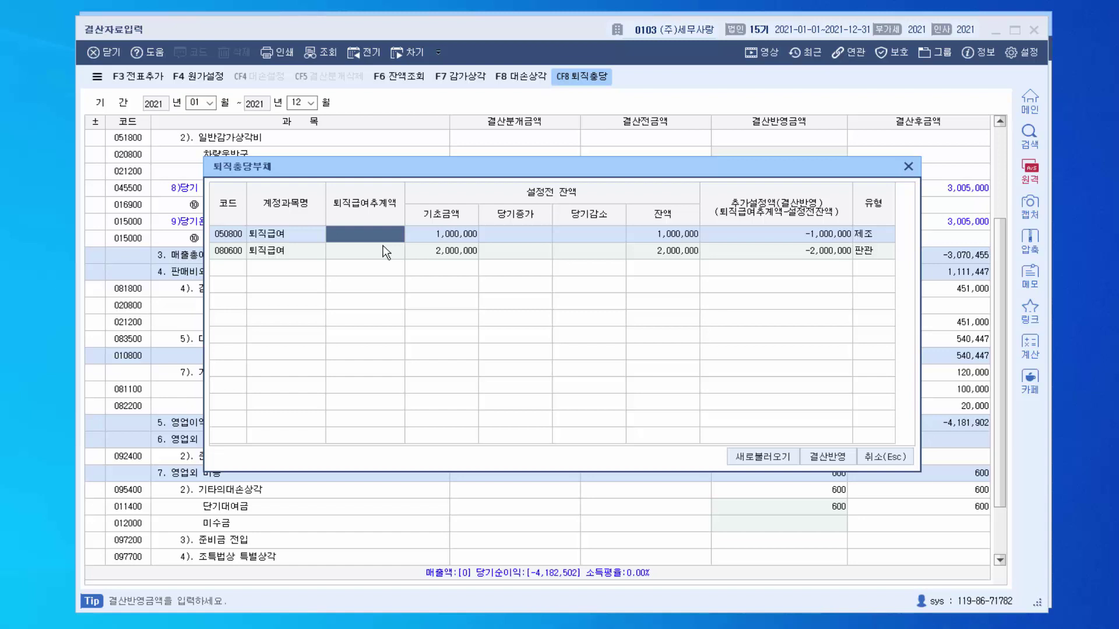
text(2000000)
key(Return)
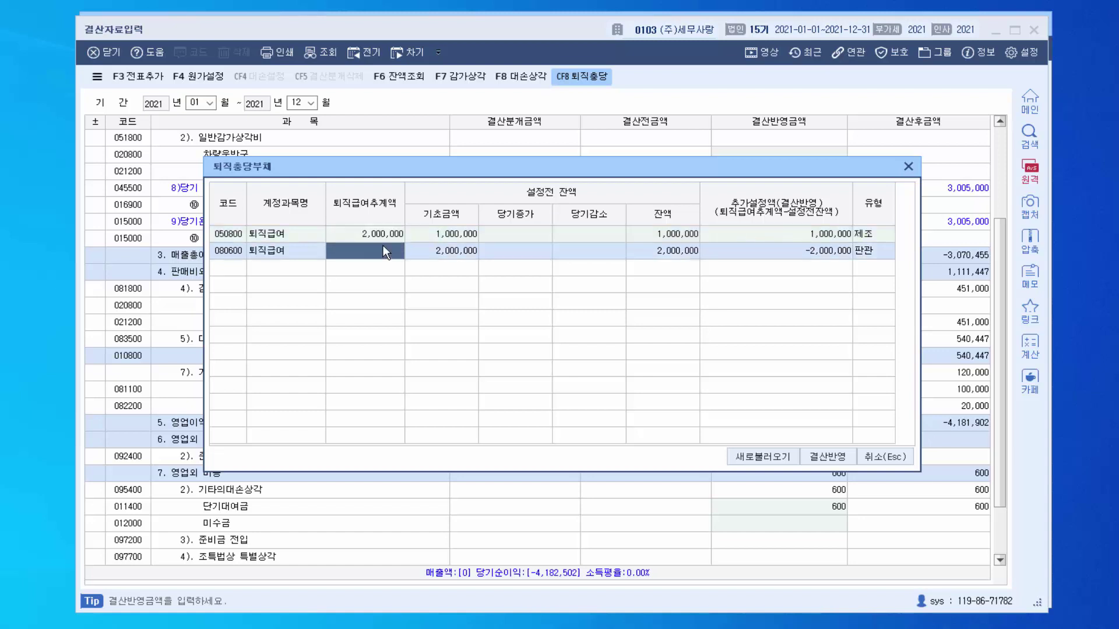
text(3000000)
key(Return)
click(836, 453)
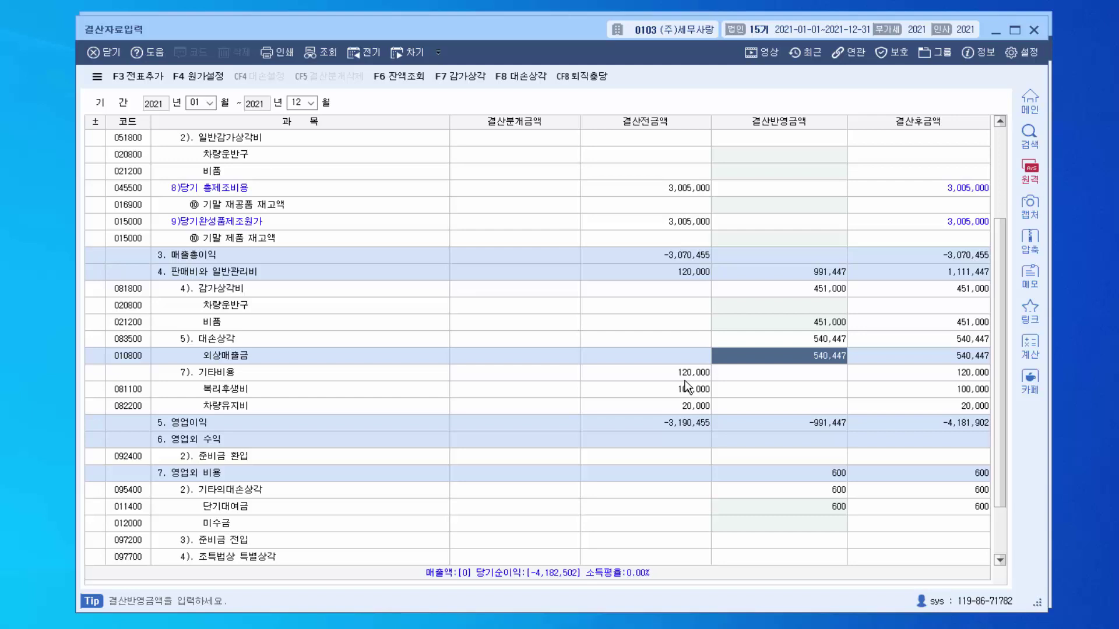
Enter 2,000,000 as the 결산반영금액 of 기말 상품 재고액 under 상품매출원가.
scroll(687, 386, up, 4)
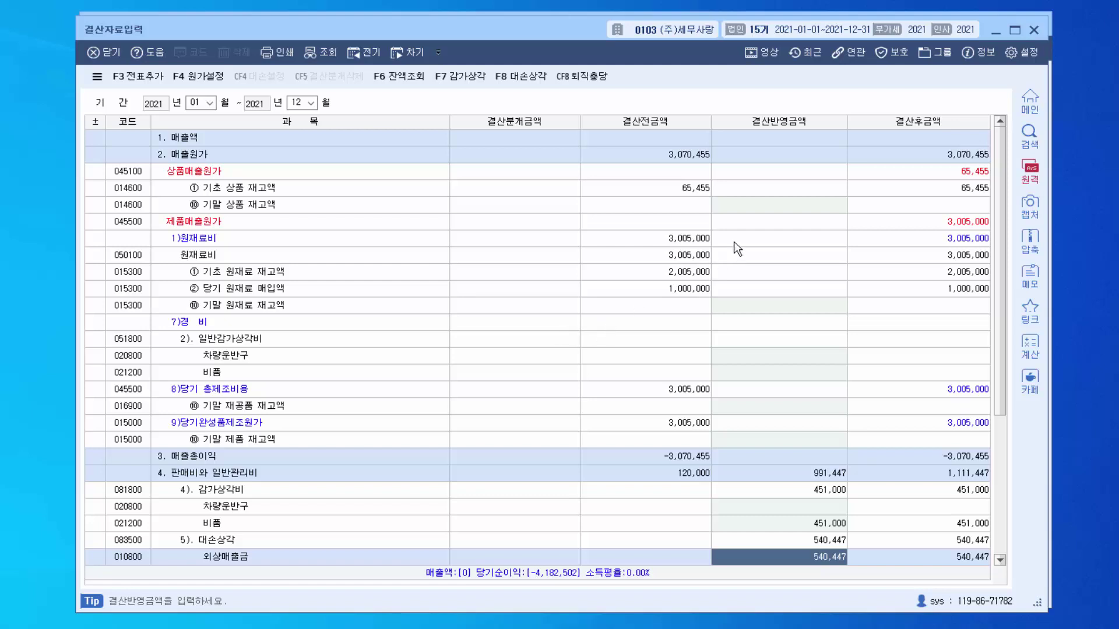
click(748, 205)
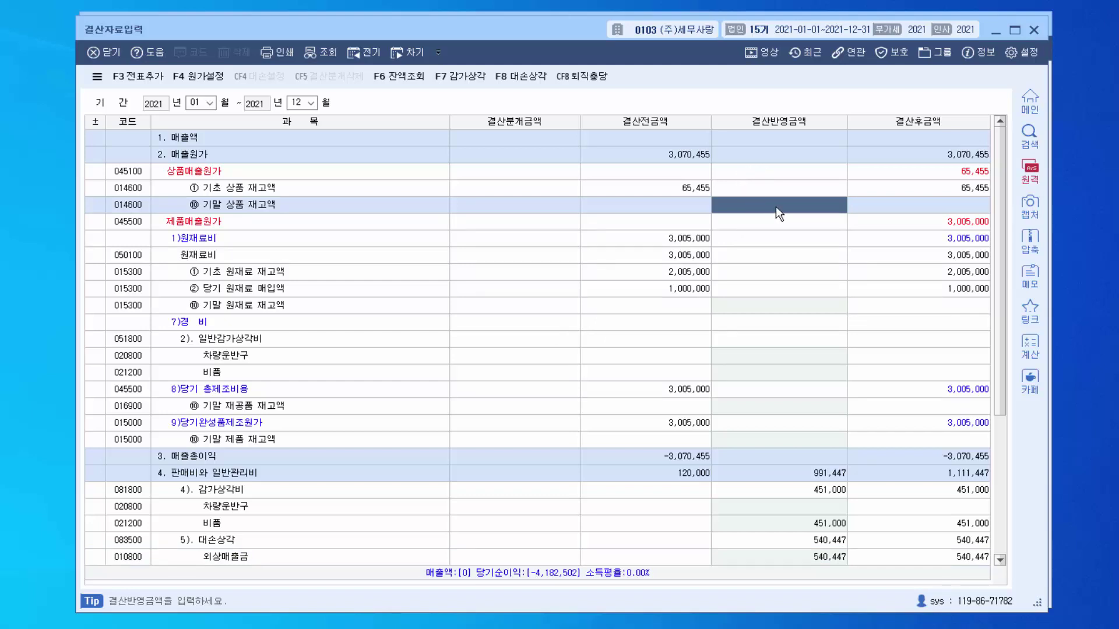
text(2000000)
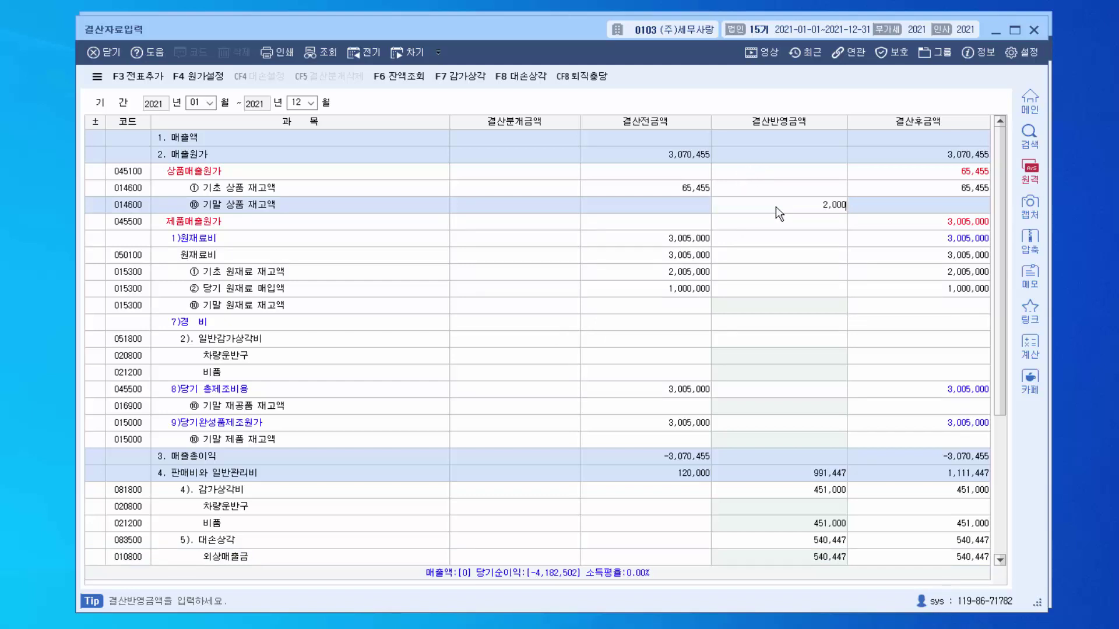
key(Return)
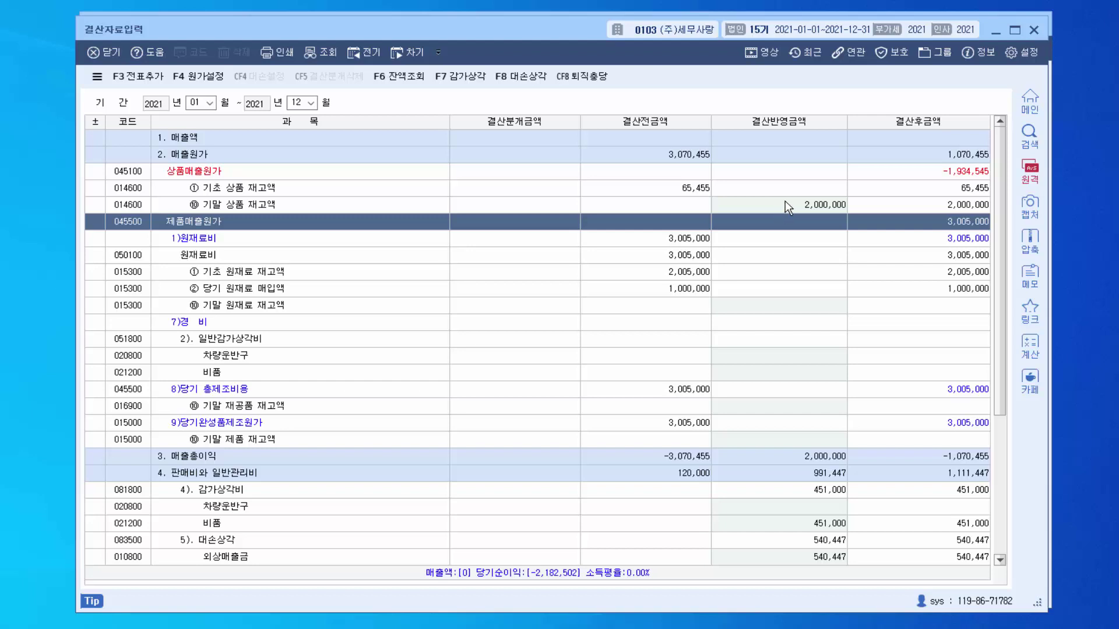
Enter 1,000,000 as the 결산반영금액 of 추가계상액 under 법인세등.
scroll(778, 221, down, 3)
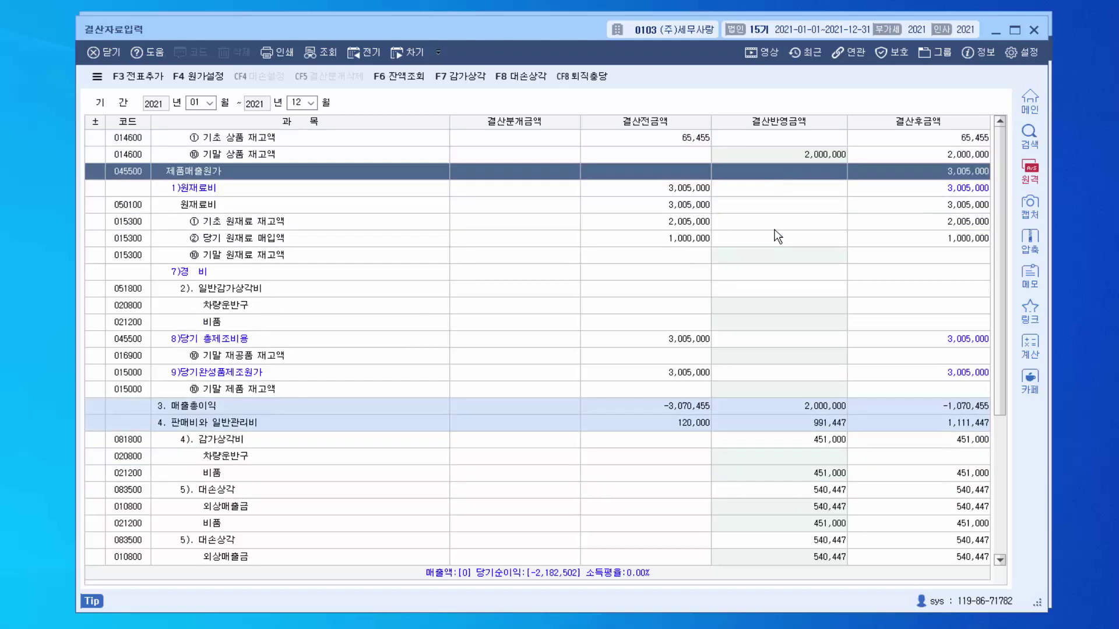
scroll(778, 236, up, 2)
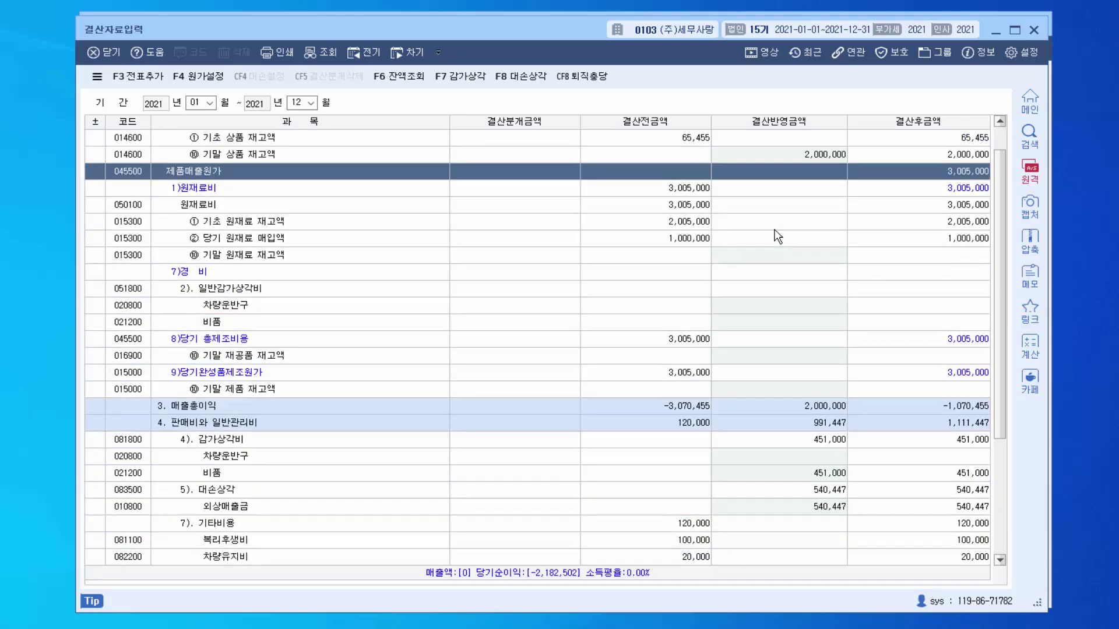
scroll(778, 236, down, 5)
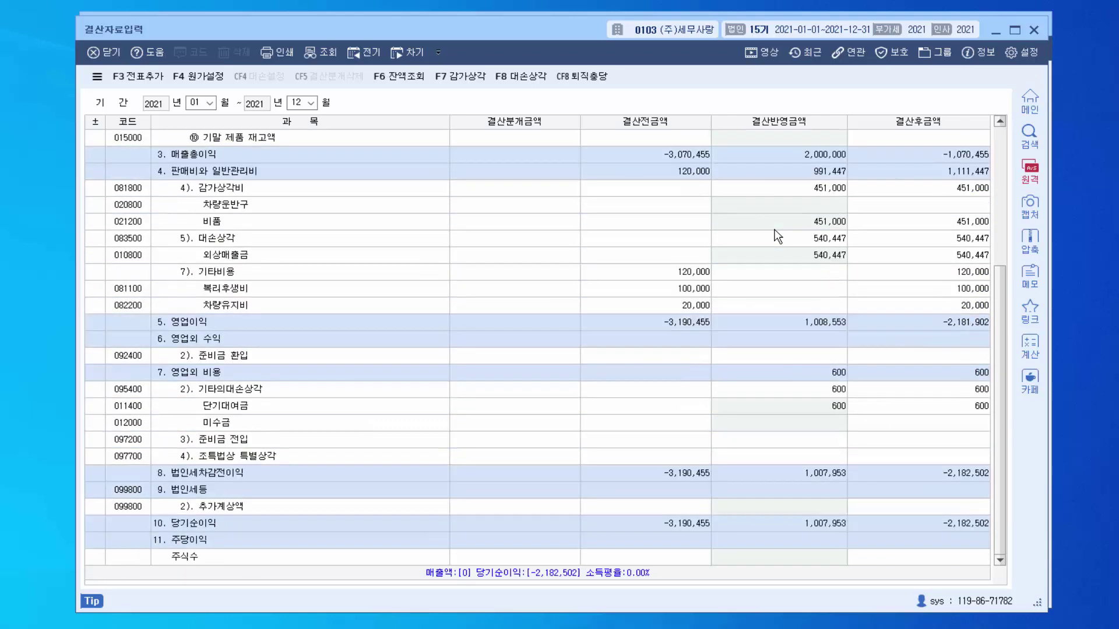
click(181, 491)
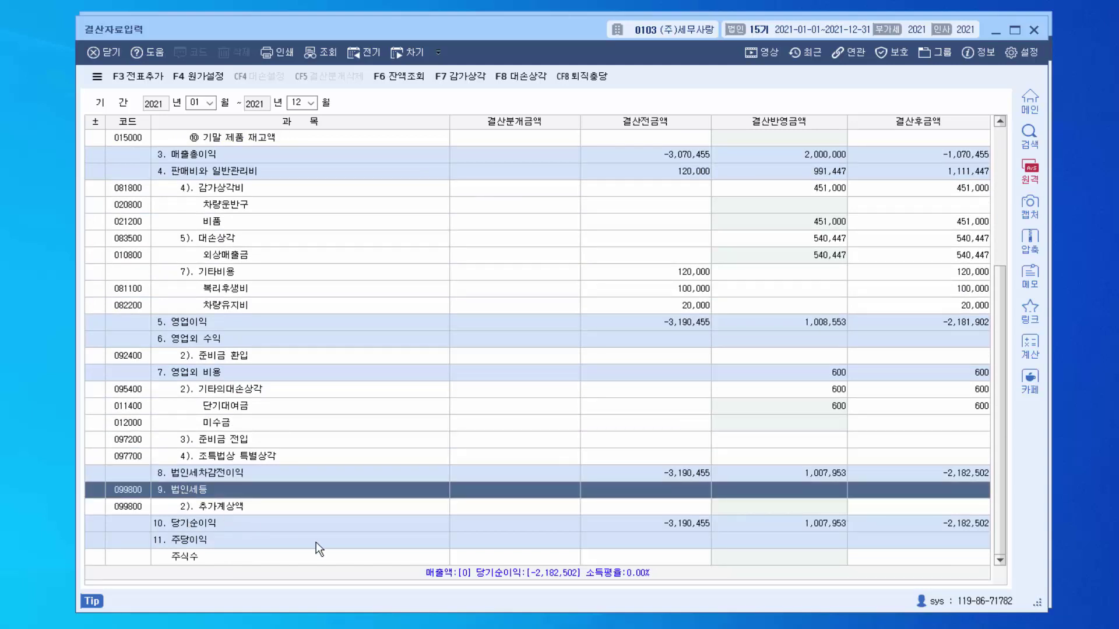
click(767, 505)
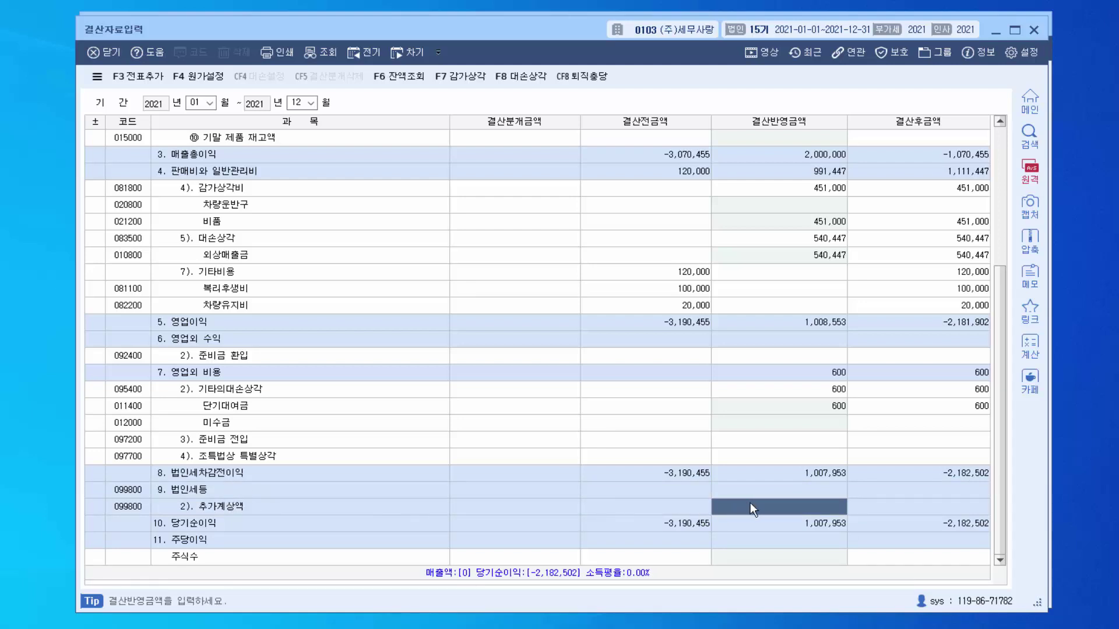
text(1000000)
key(Return)
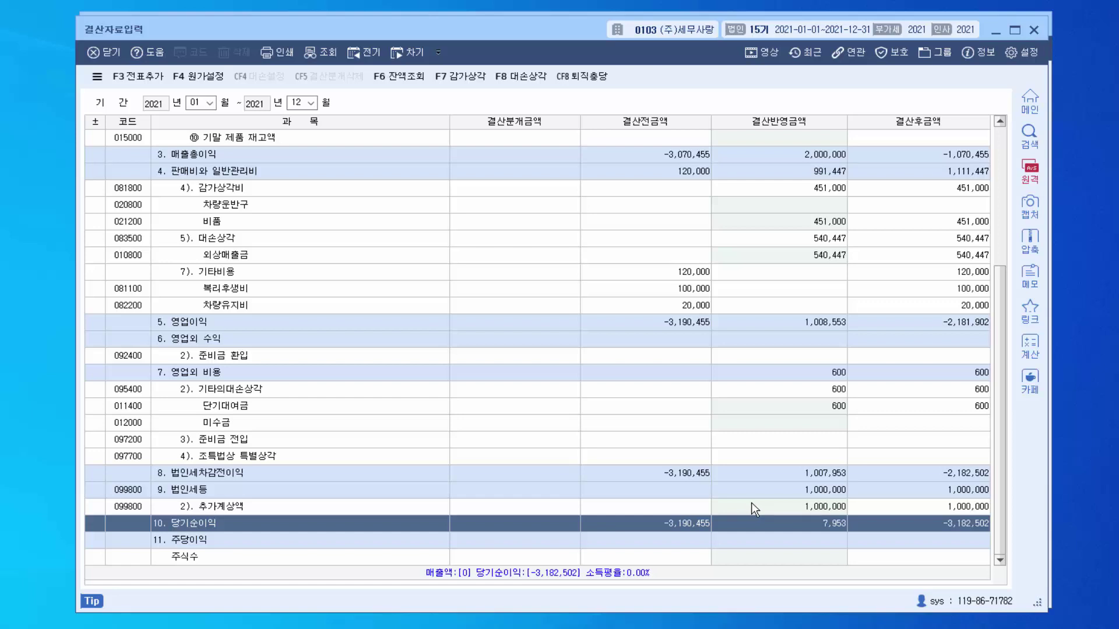
scroll(671, 471, up, 6)
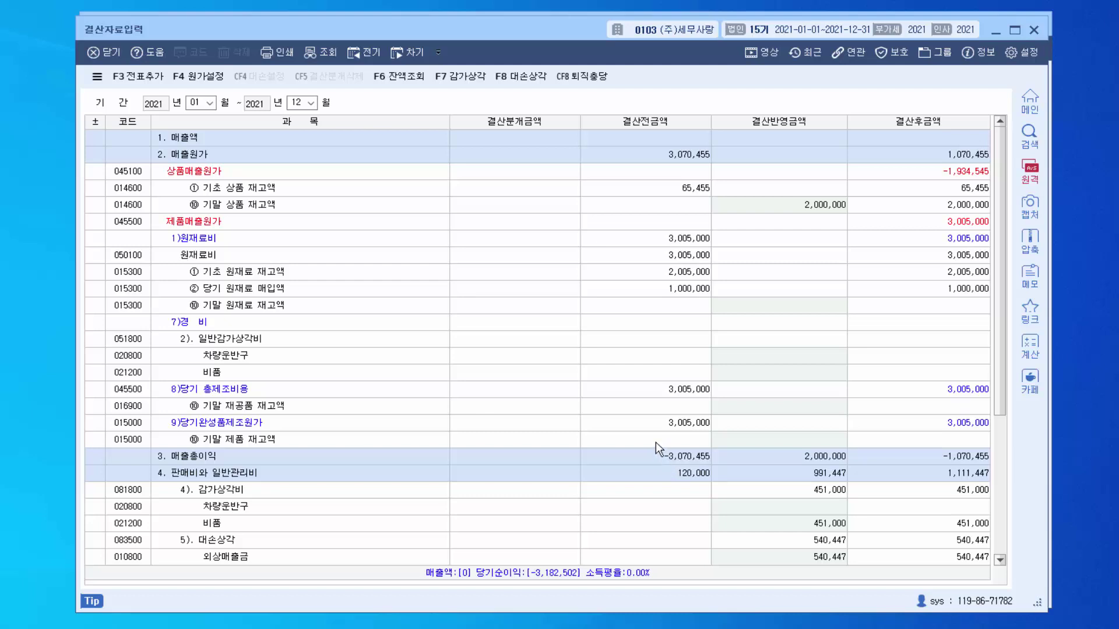
Add the 2021 automatic closing entries from 결산자료입력 to the general vouchers and minimize the window.
click(142, 79)
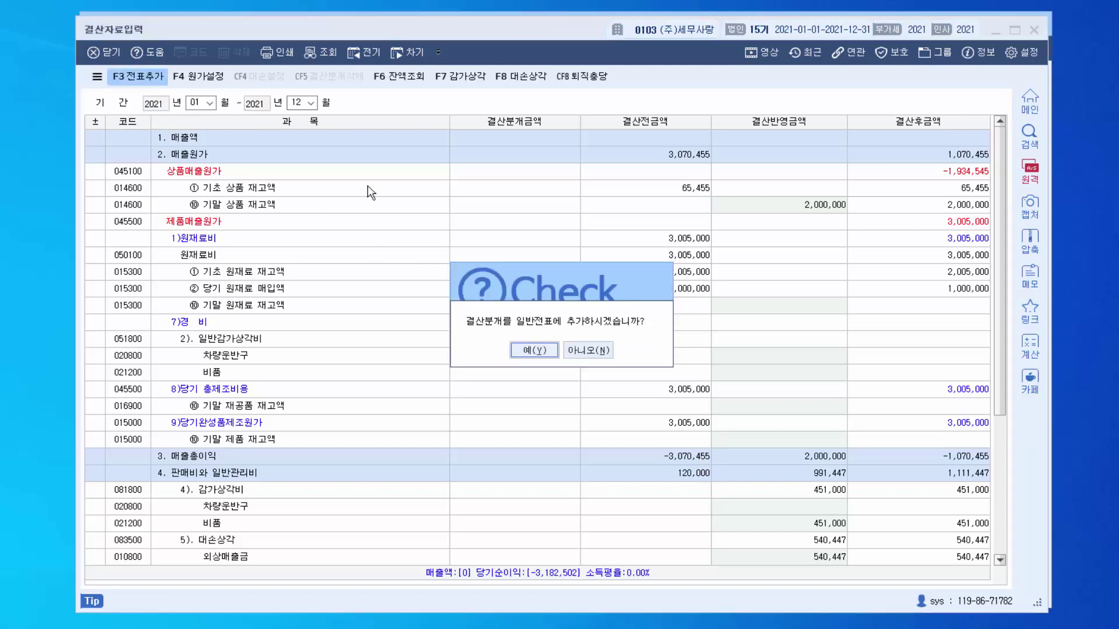
click(536, 352)
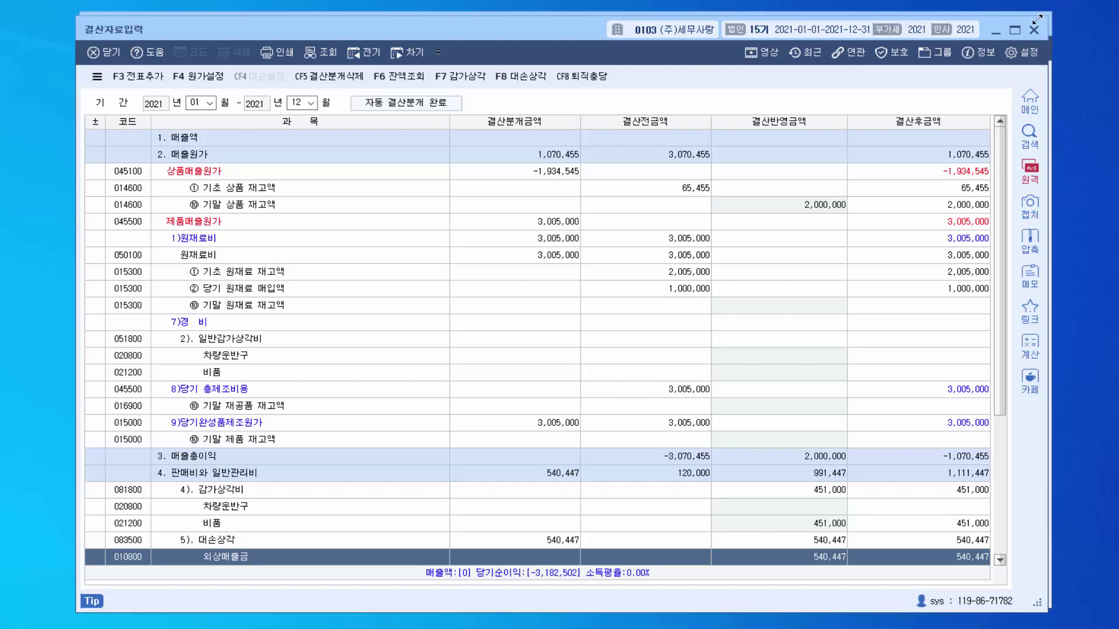
click(998, 33)
Open 일반전표입력 for December 31, 2021 and review the 결차 and 결대 closing entries for raw materials, work in process and products.
click(172, 127)
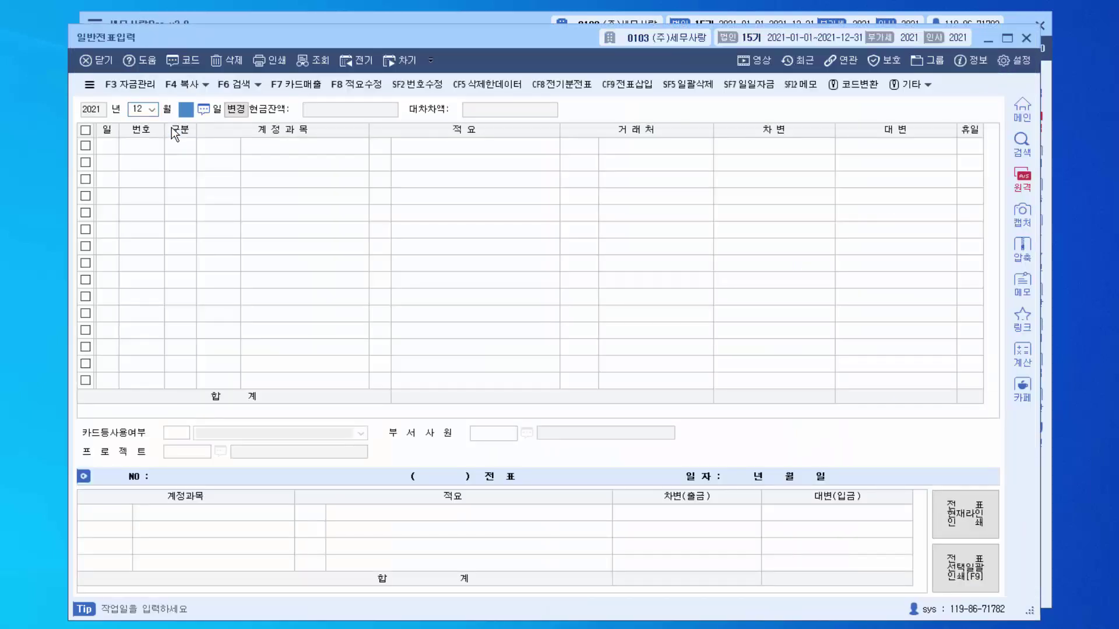
click(249, 246)
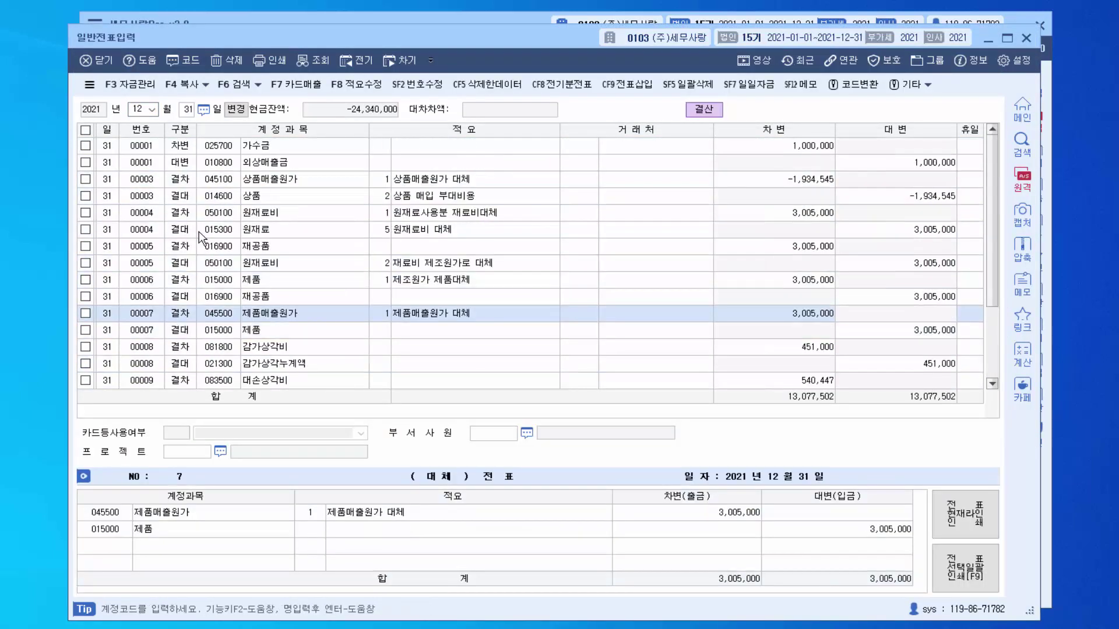
click(198, 232)
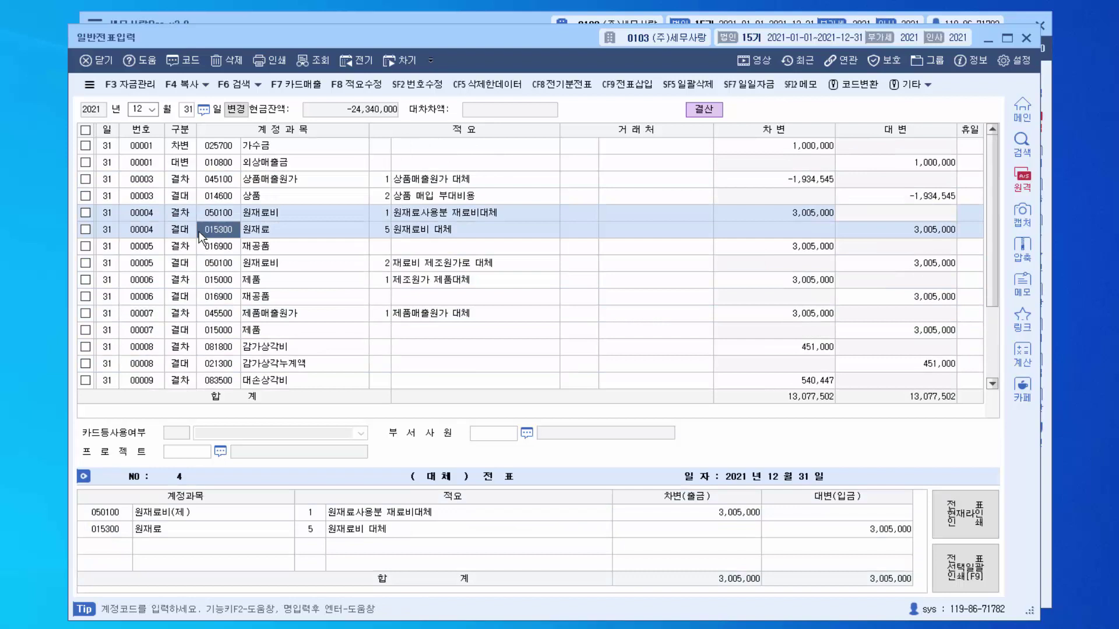
scroll(198, 232, down, 1)
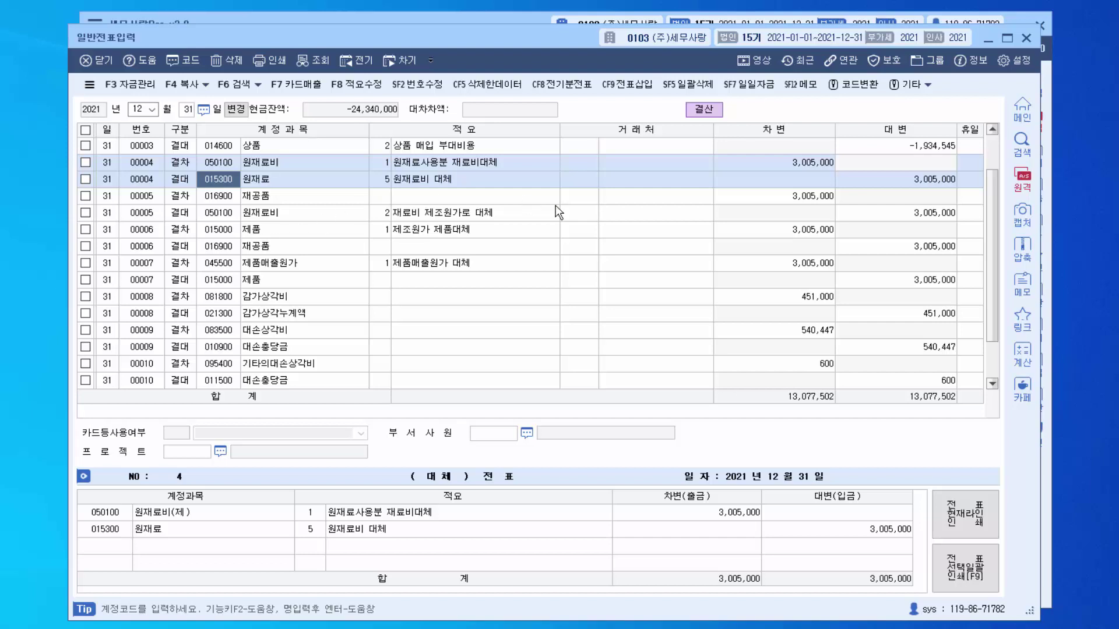
click(580, 229)
click(580, 281)
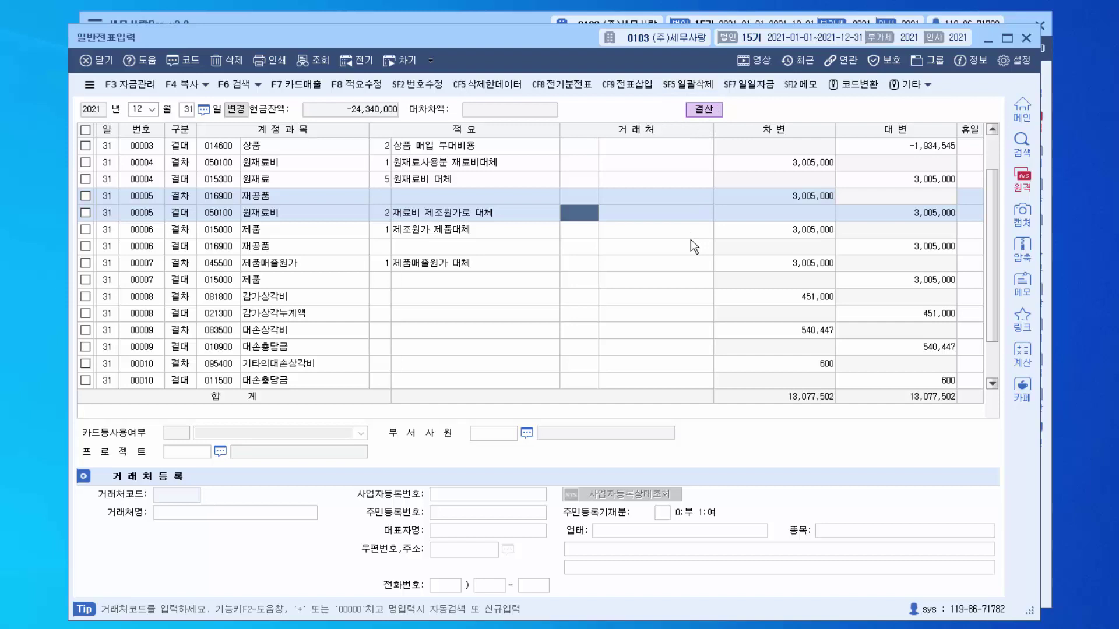
click(683, 258)
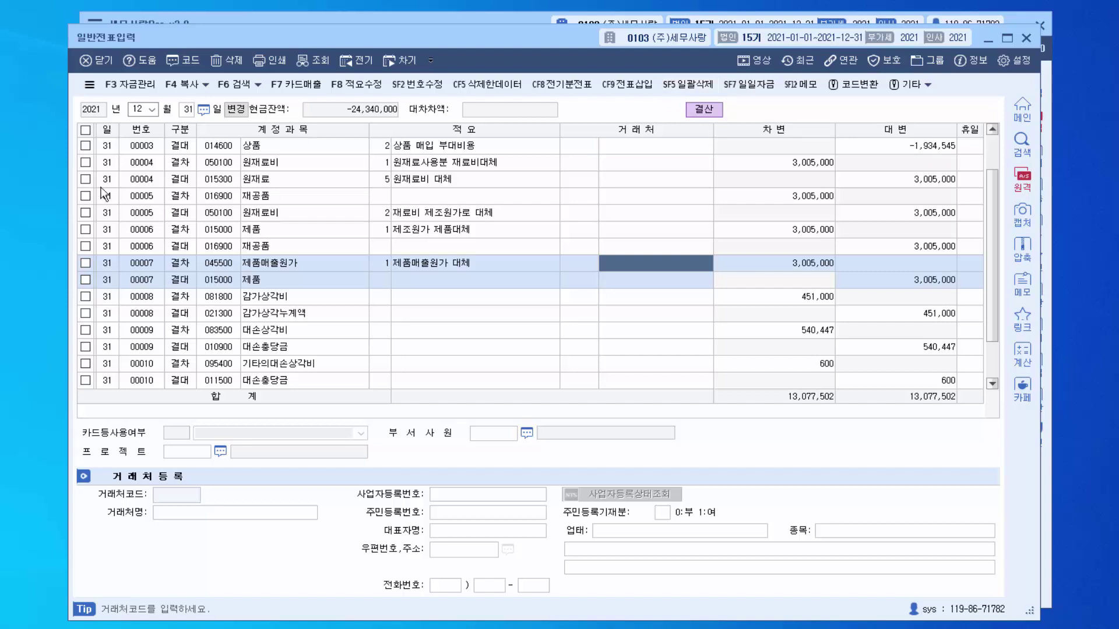
Open the 일괄삭제 options for 결산분개, cancel without deleting, and close 일반전표입력.
click(688, 86)
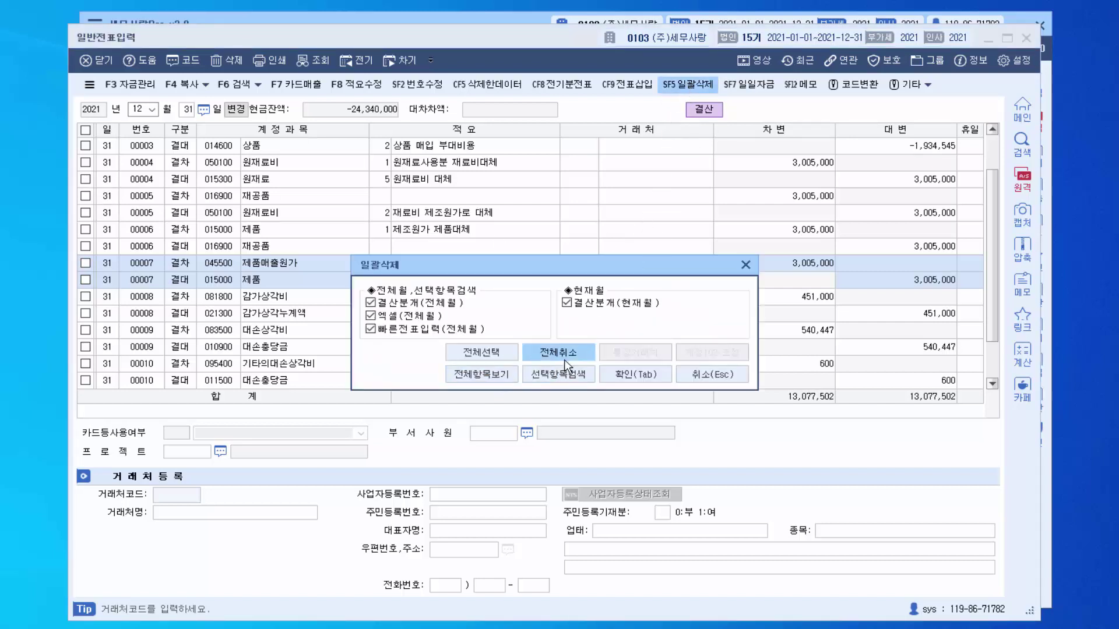
click(704, 376)
click(1025, 38)
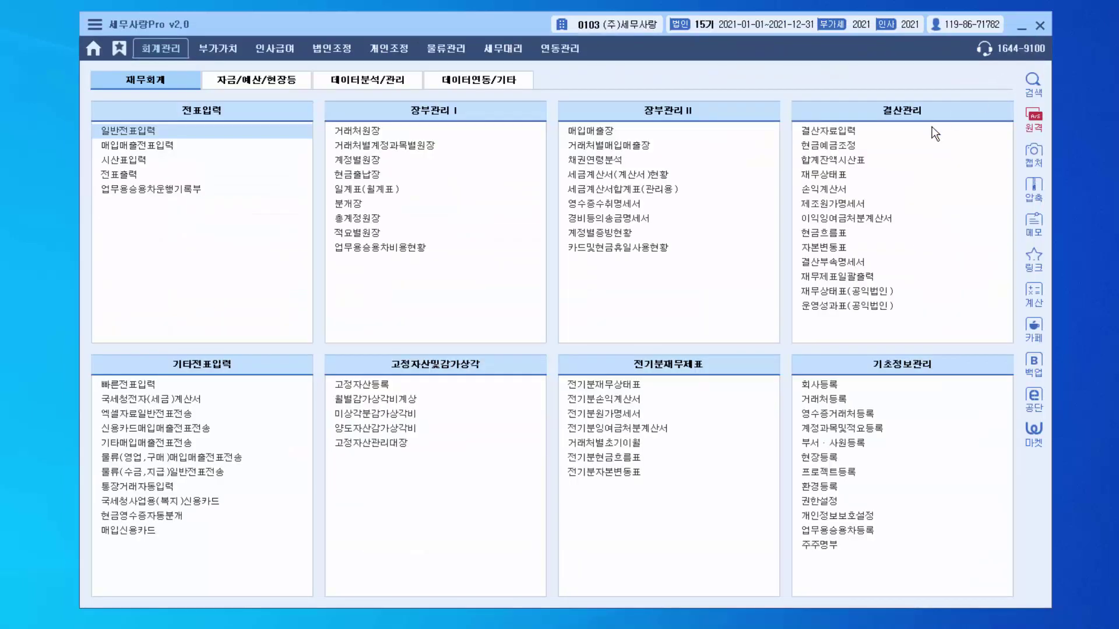
Return to 결산자료입력, delete the automatic closing entries with 결산분개삭제, and minimize the window.
click(912, 135)
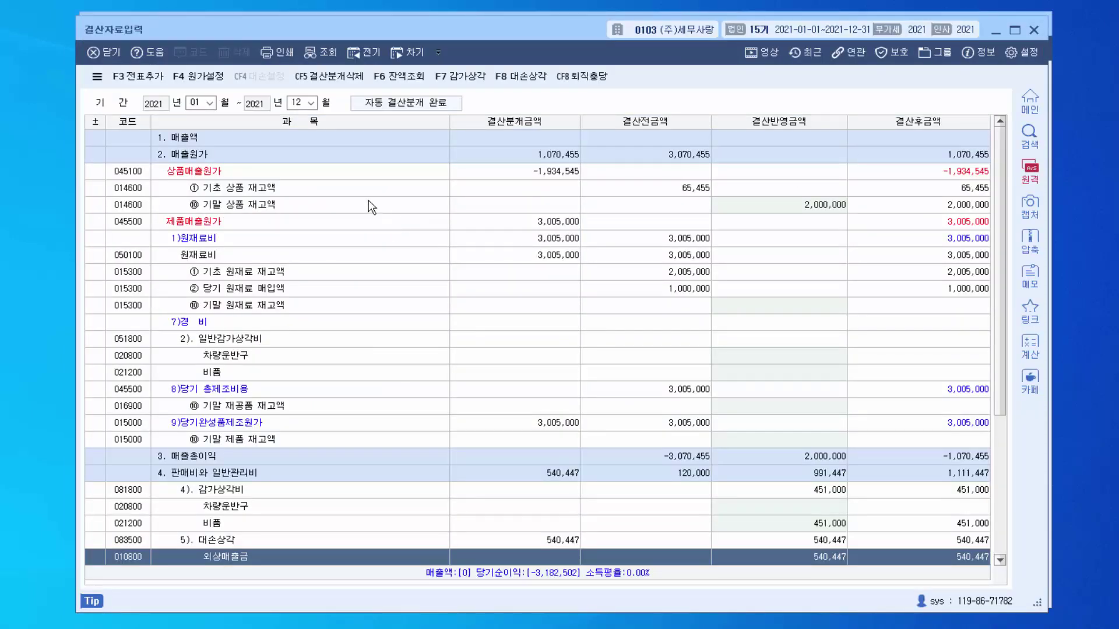
click(329, 76)
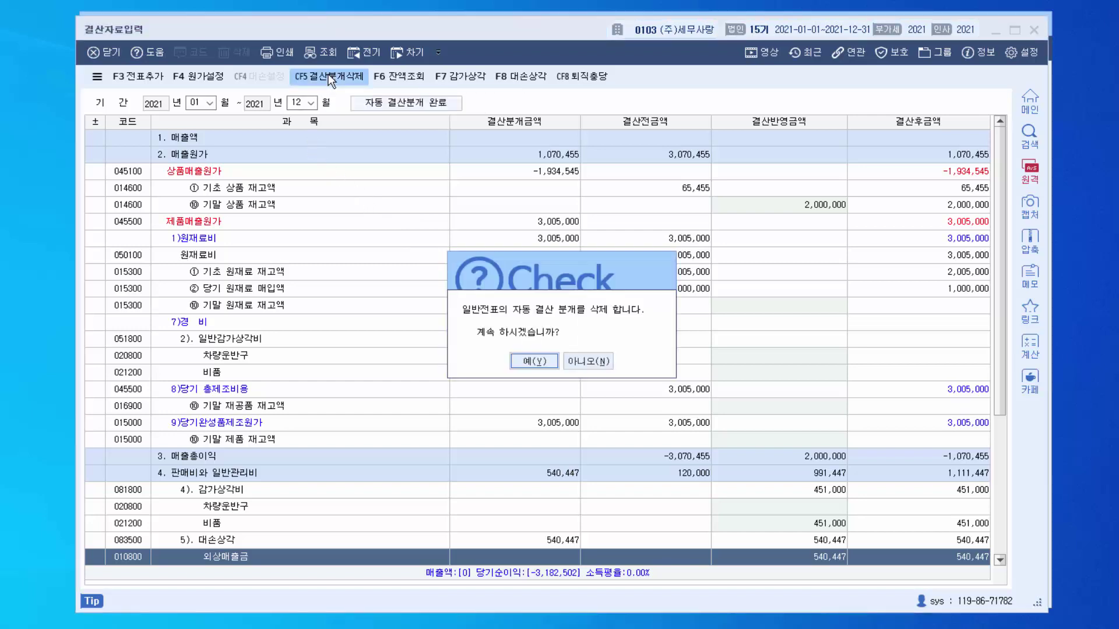
click(546, 362)
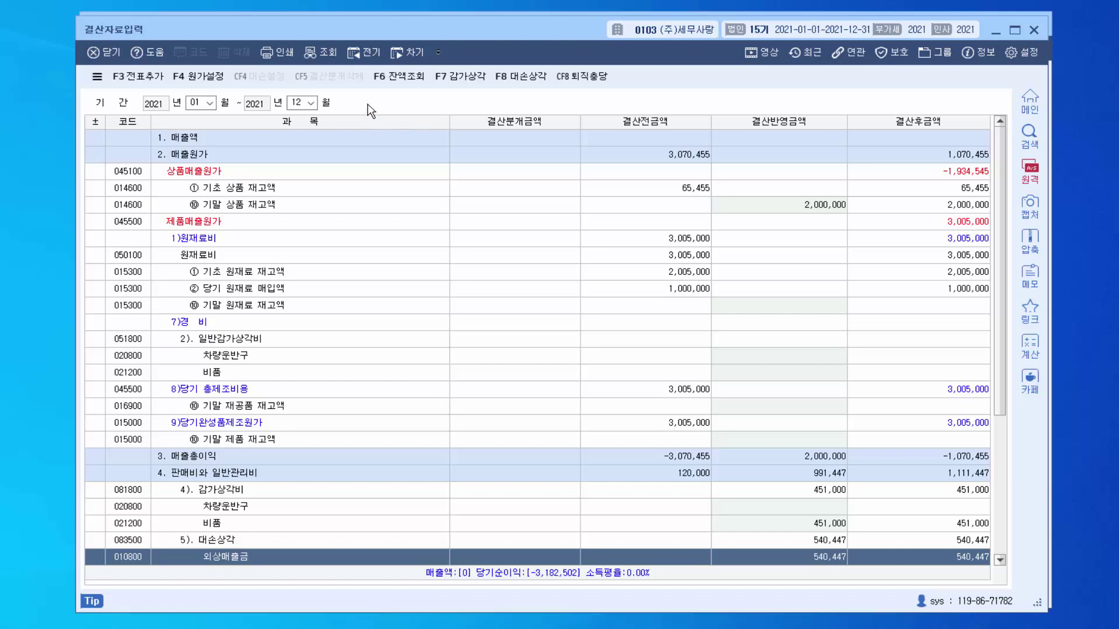
click(998, 34)
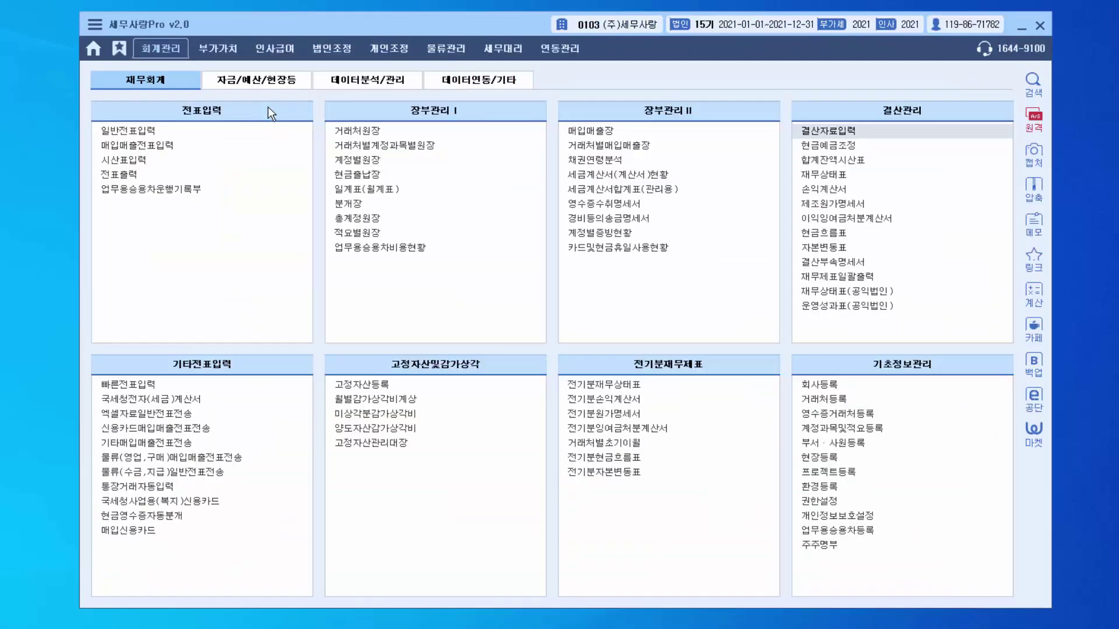
Check the December 31 vouchers in 일반전표입력 for remaining closing entries and close the window.
click(216, 133)
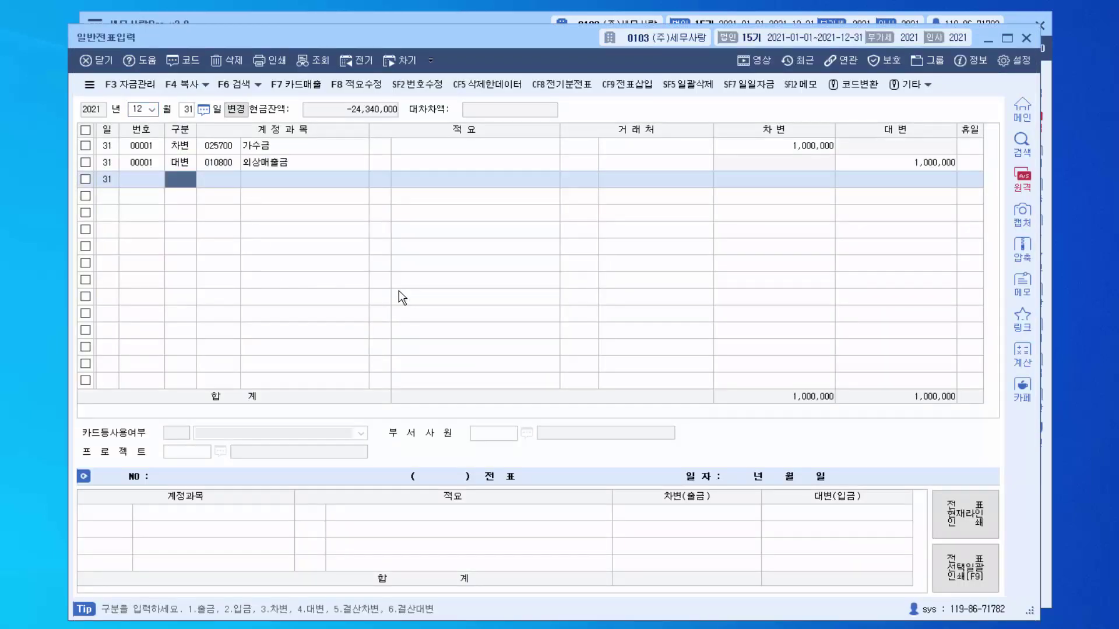
click(989, 41)
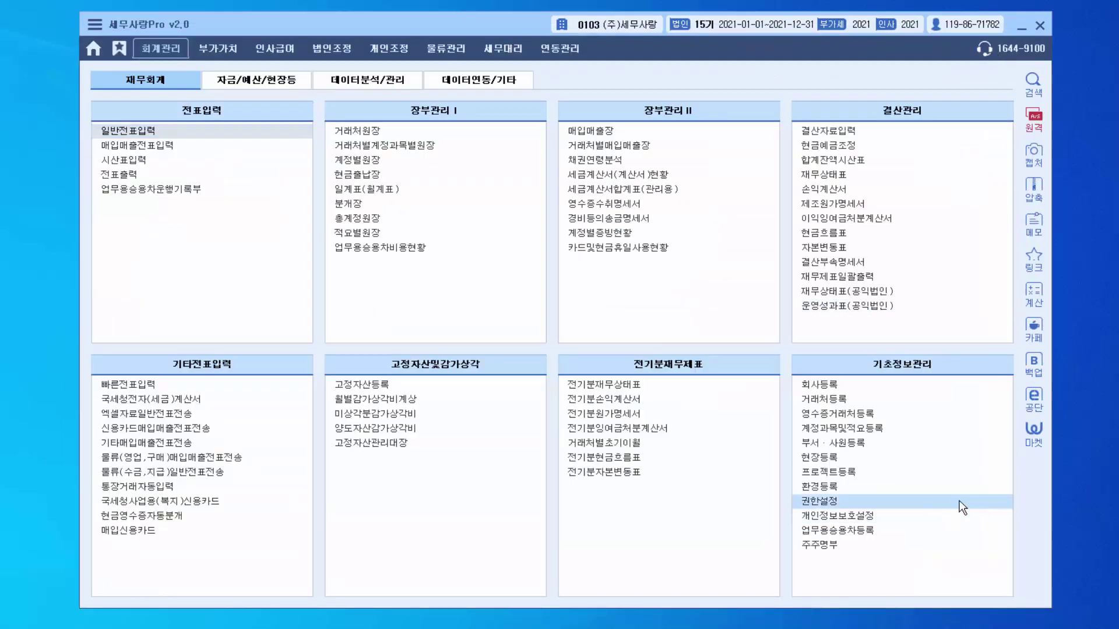
key(alt+Tab)
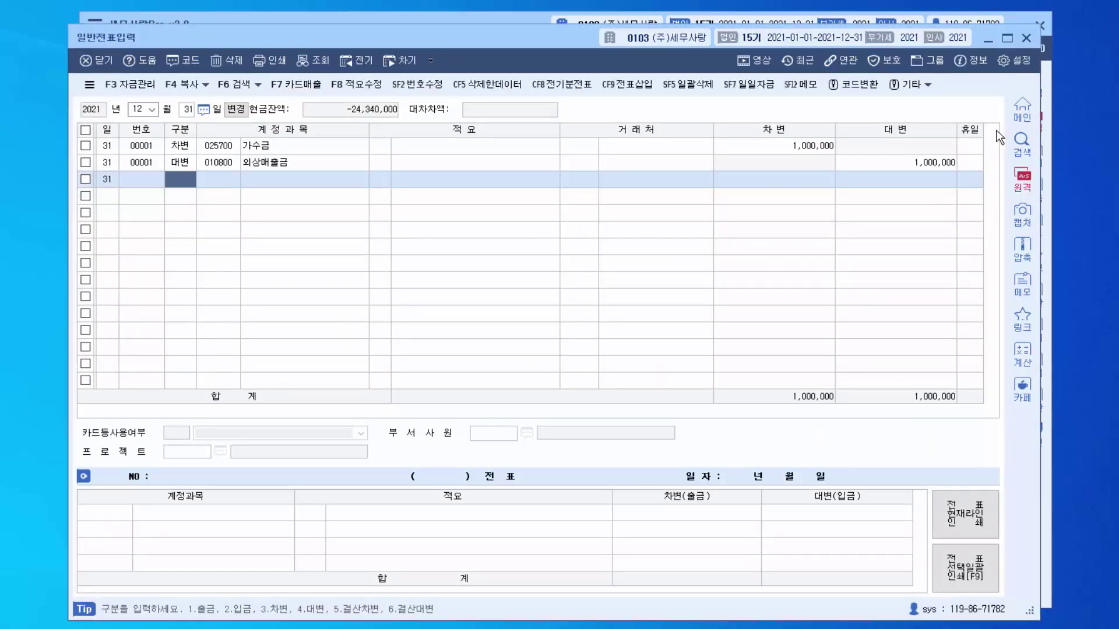
click(1026, 41)
Reopen 결산자료입력, add the closing entries to the general vouchers again with 전표추가, and minimize the window.
click(885, 136)
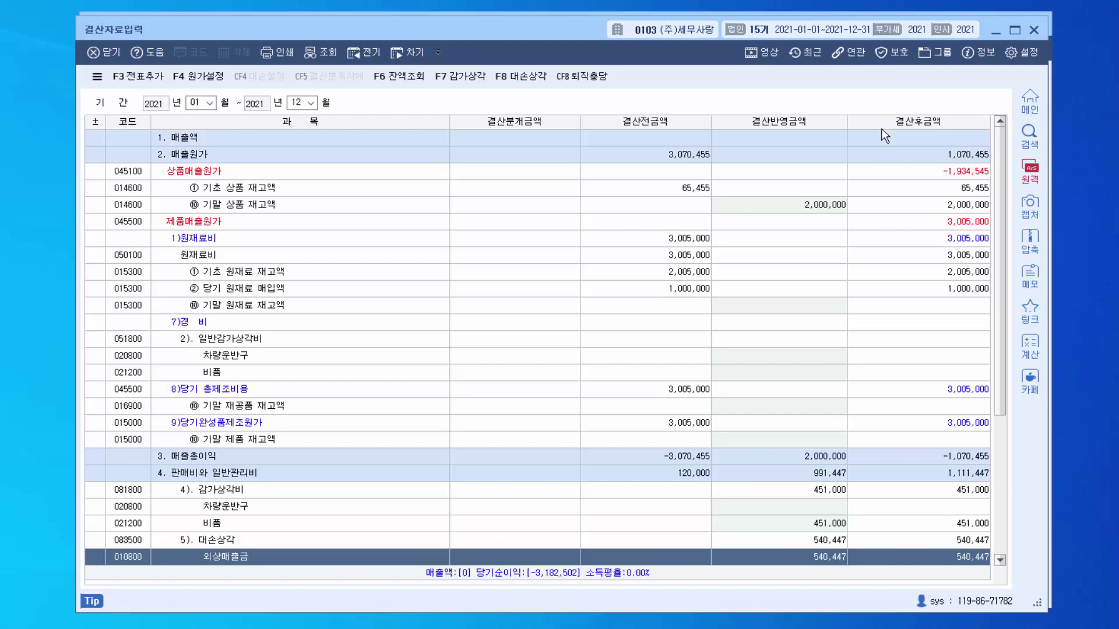
click(542, 238)
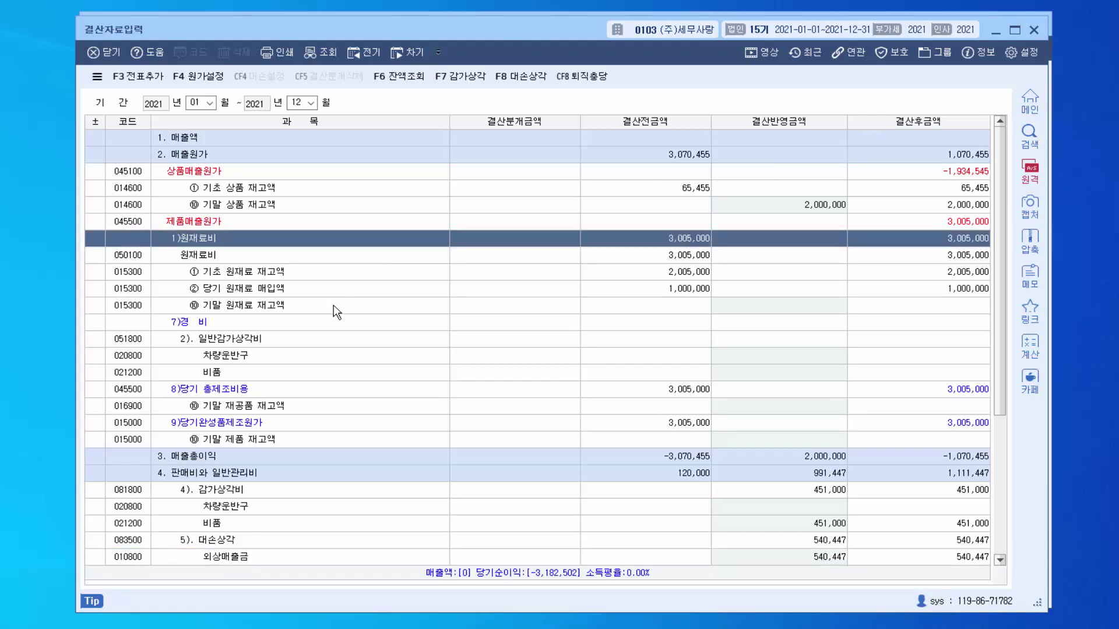
click(145, 78)
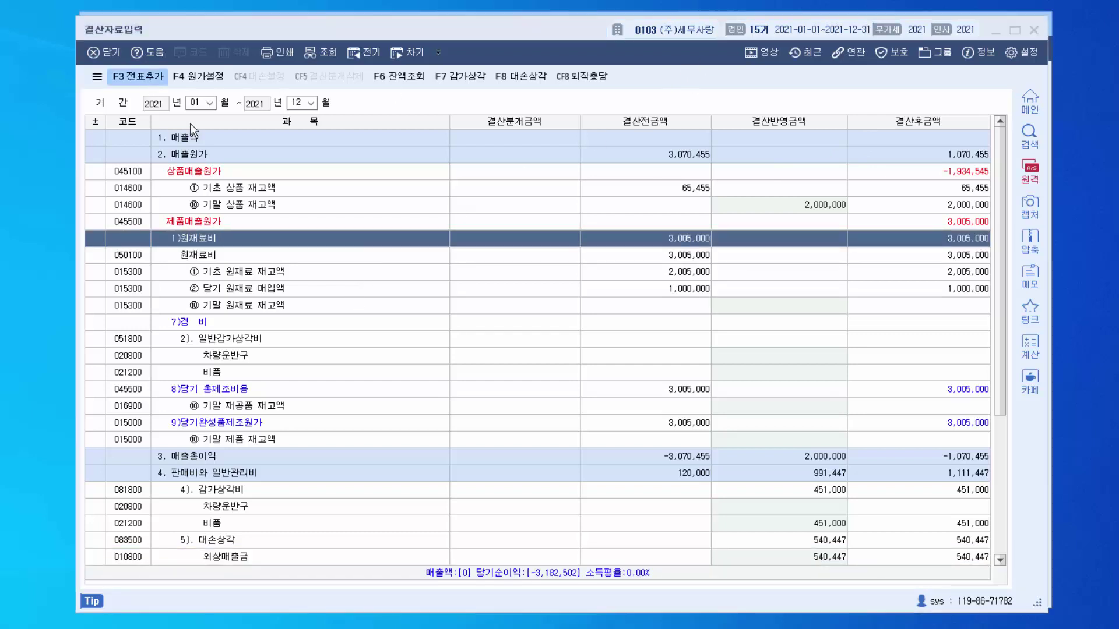
click(529, 356)
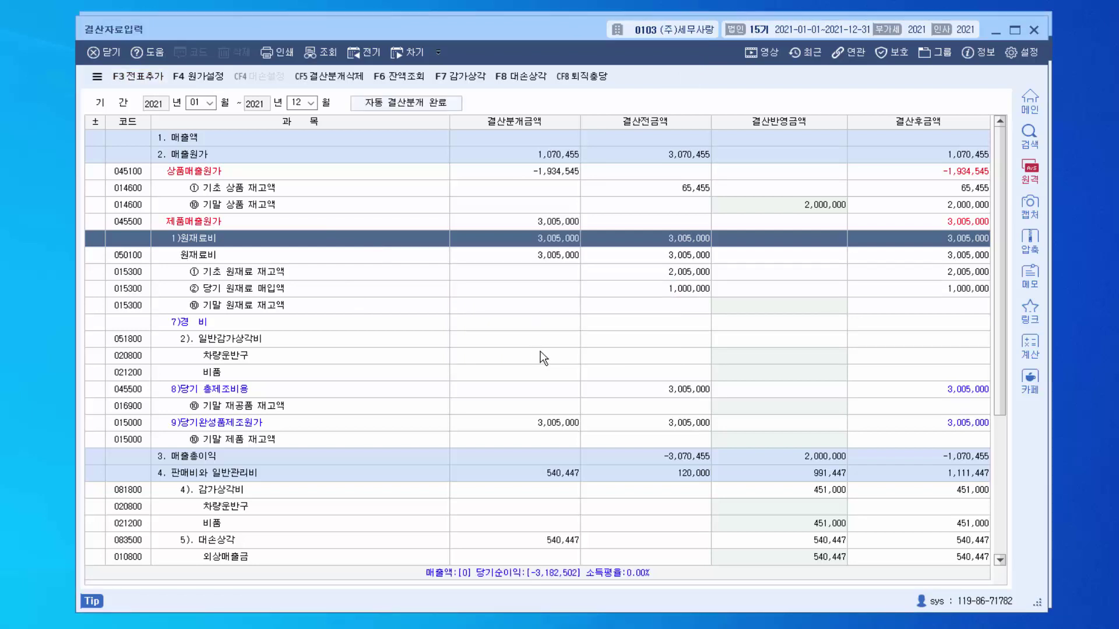
click(993, 35)
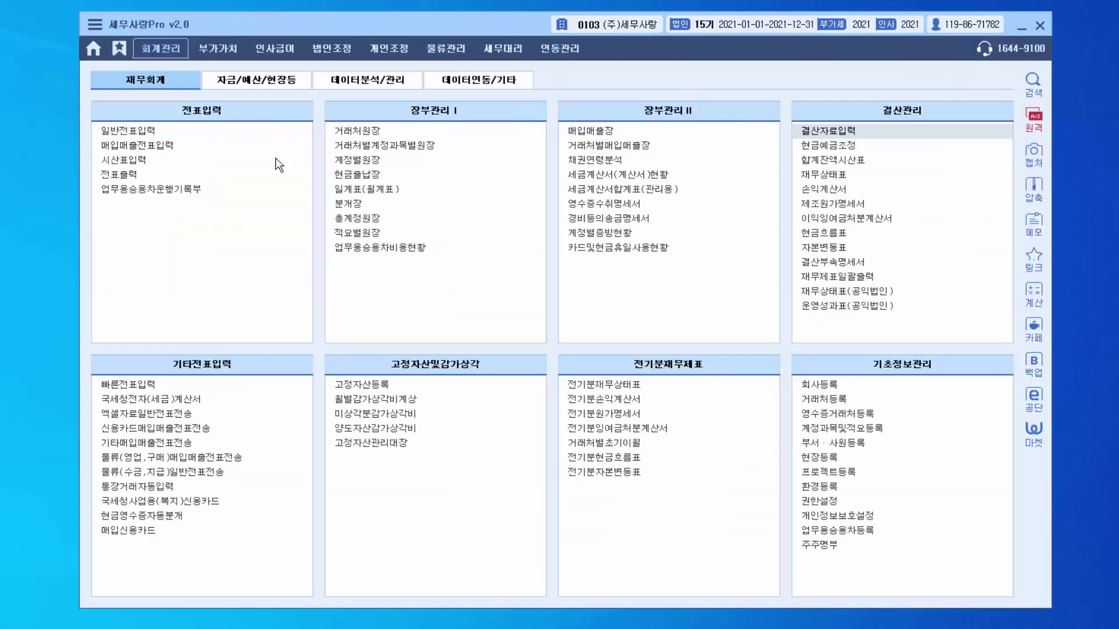
Open the December 31 vouchers in 일반전표입력 and examine the regenerated closing entries, including the 감가상각누계액 line.
click(240, 129)
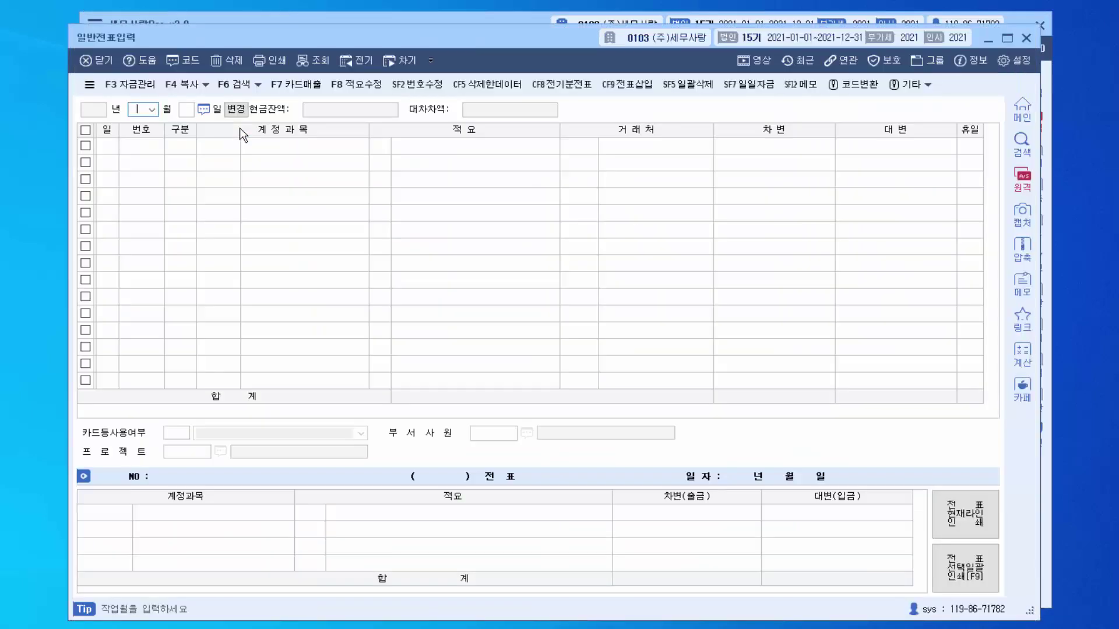
text(31)
key(Return)
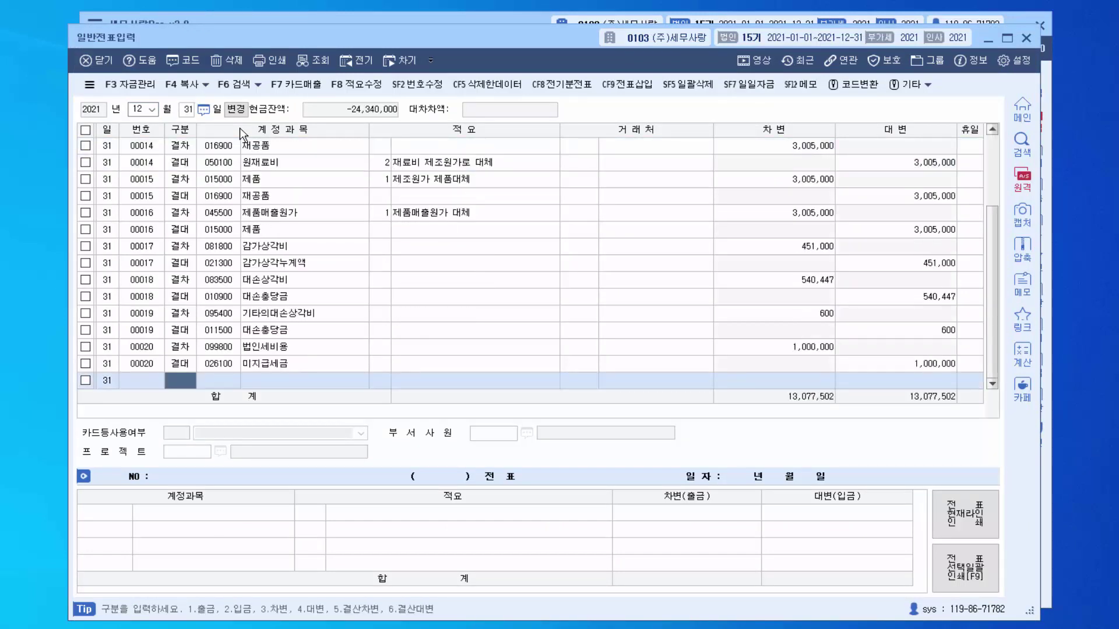
click(317, 263)
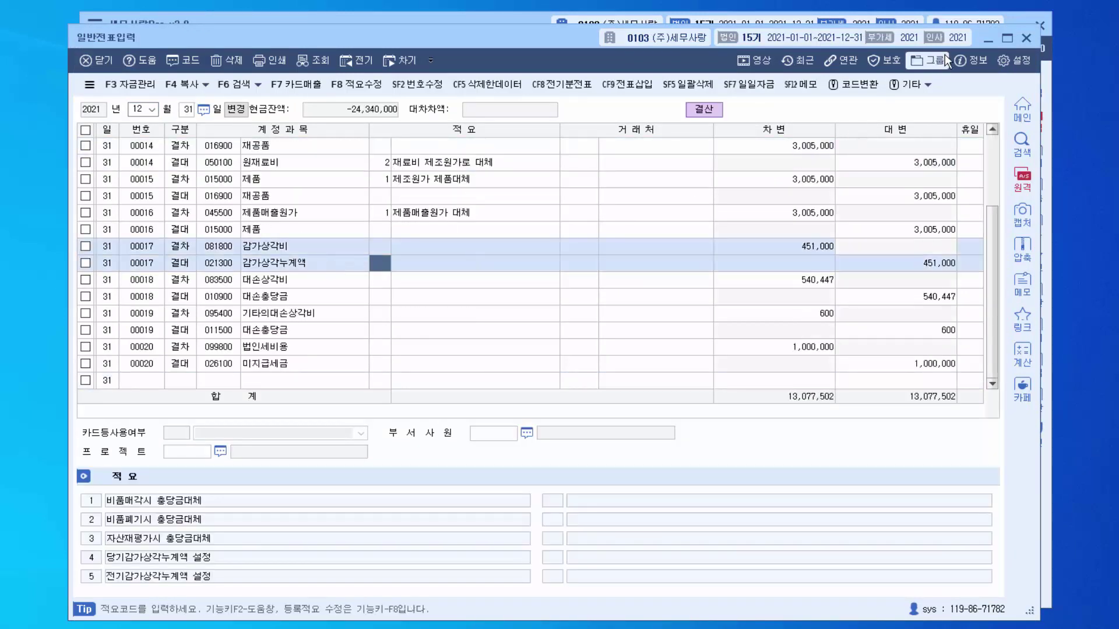
click(985, 42)
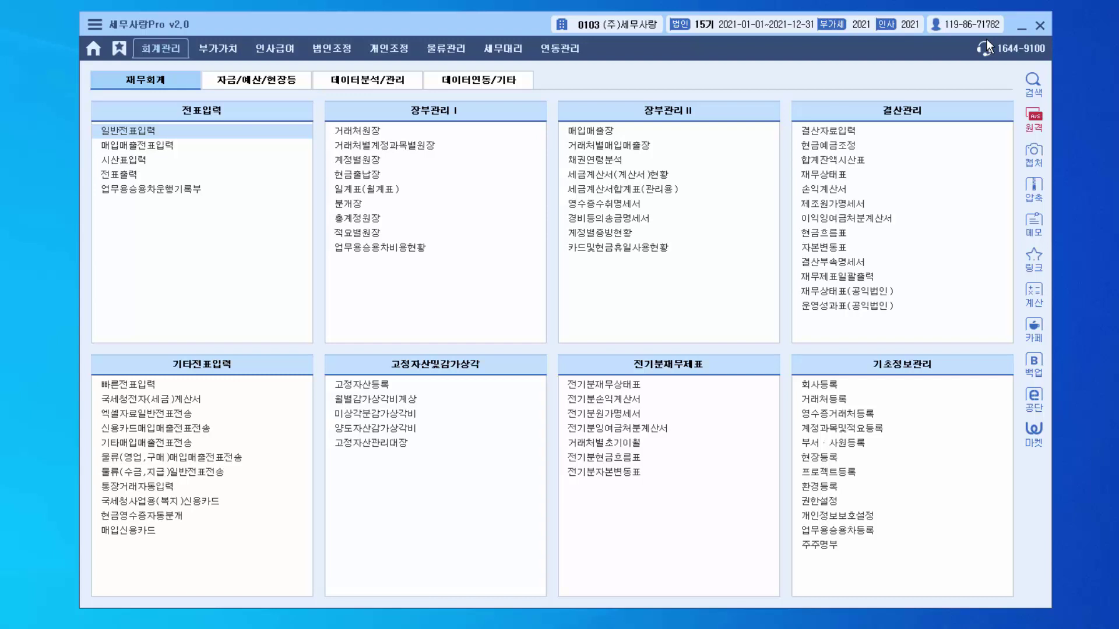
Review the December 2021 제조원가명세서, followed by the 손익계산서, closing each statement after viewing it.
click(869, 205)
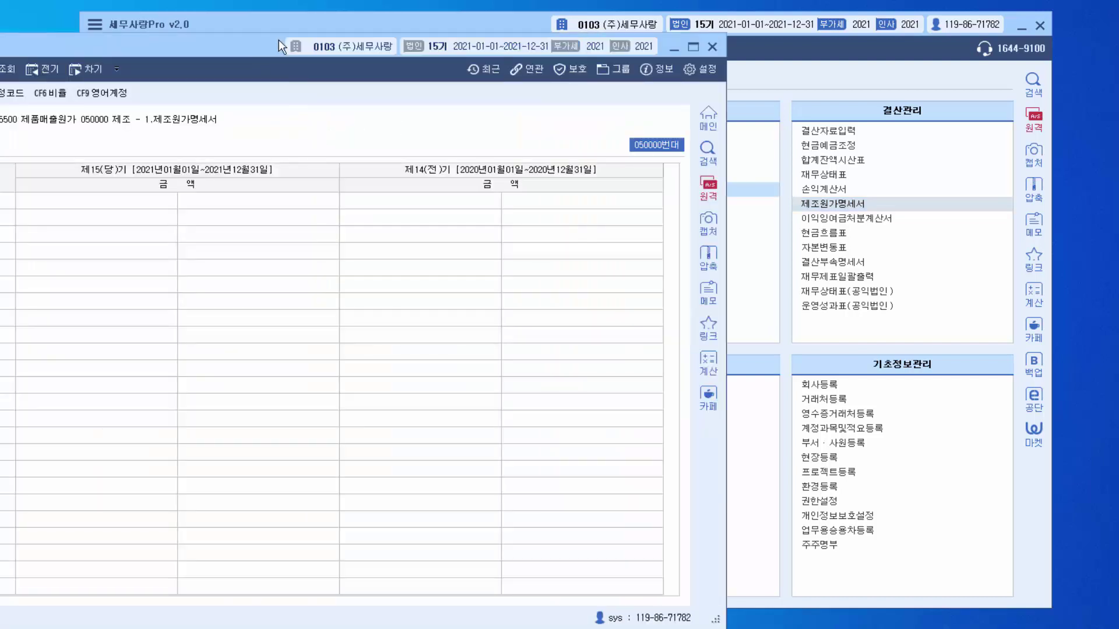
drag(283, 46, 558, 20)
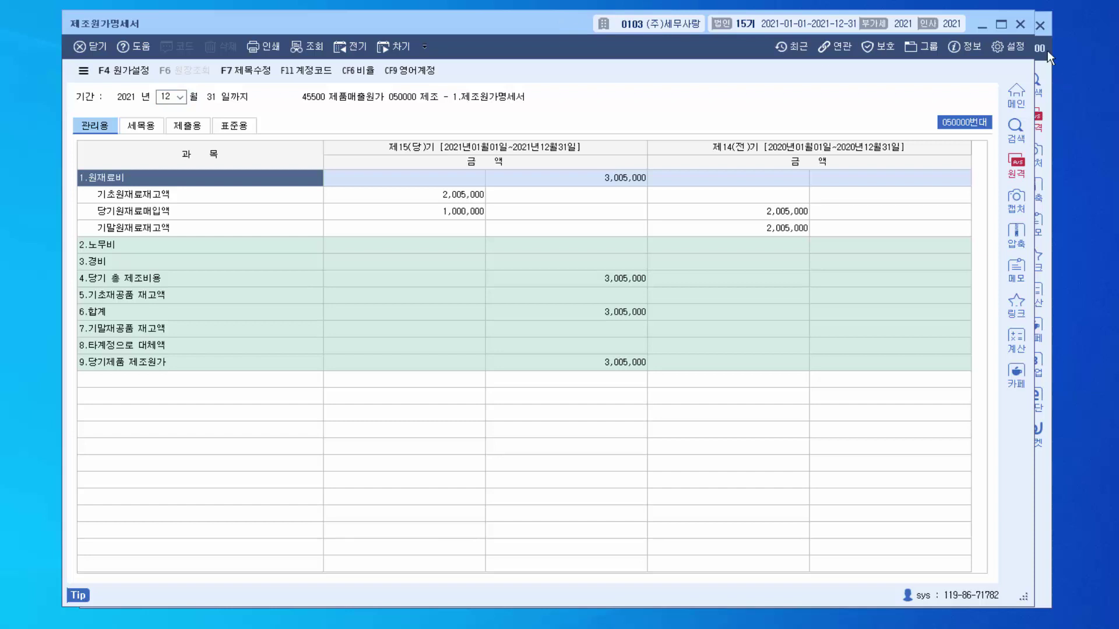
click(1021, 26)
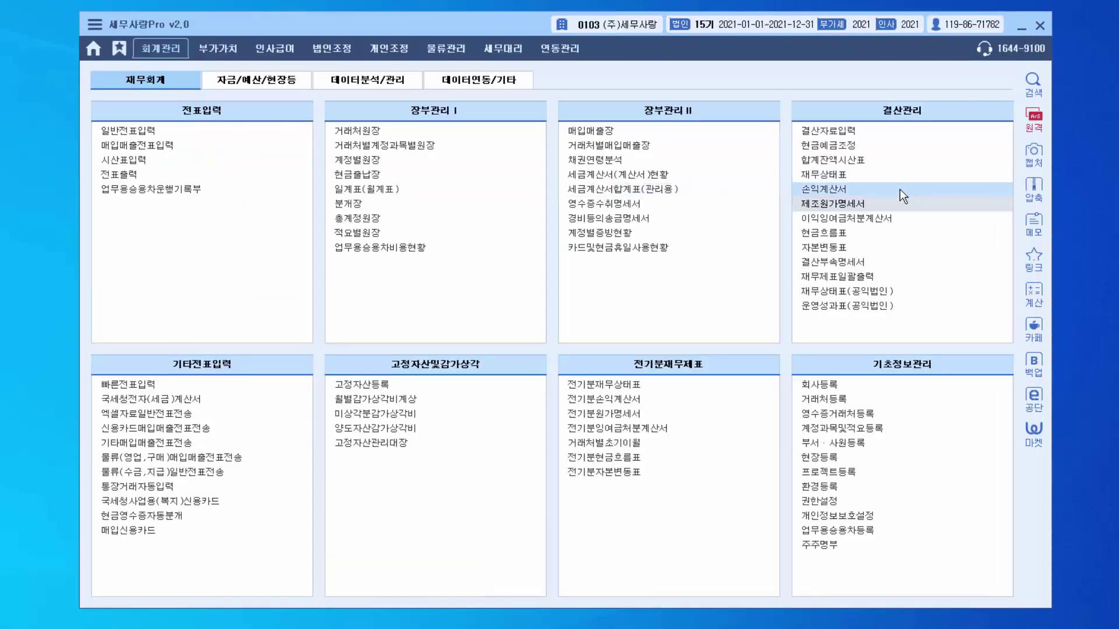
click(899, 189)
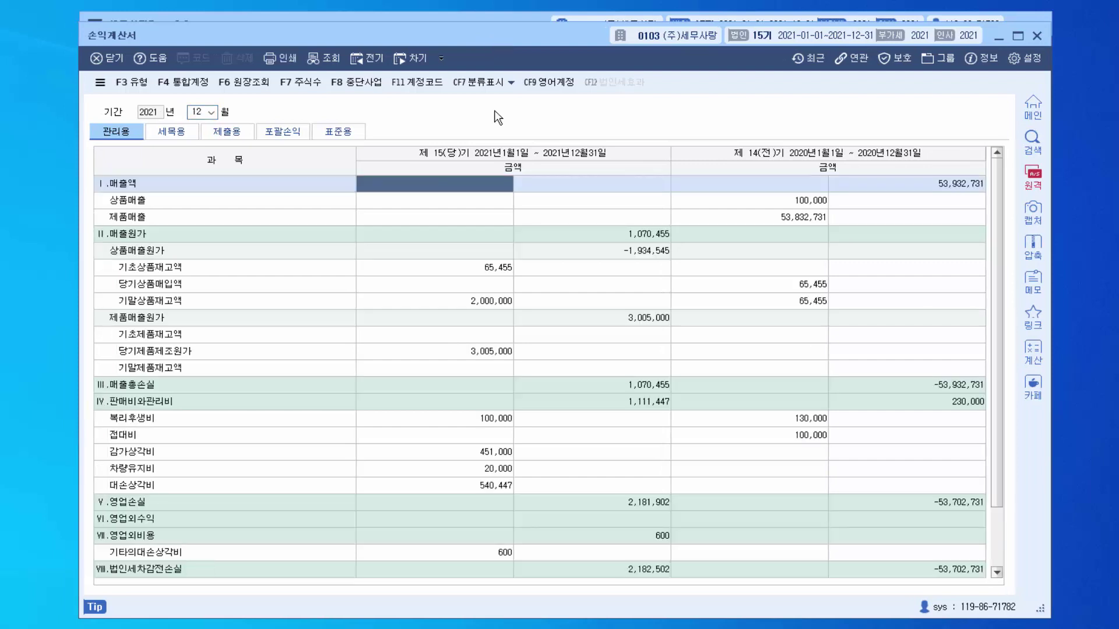
click(1035, 35)
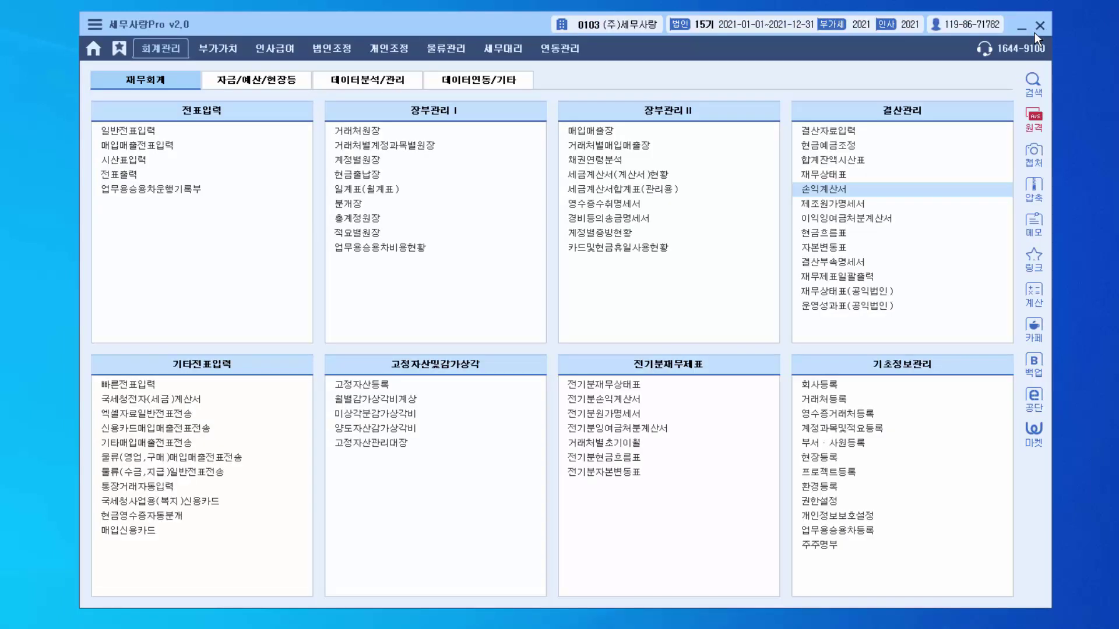
Open 이익잉여금처분계산서, reopen it with its saved data loaded, review its 전표추가 function, and close it.
click(857, 220)
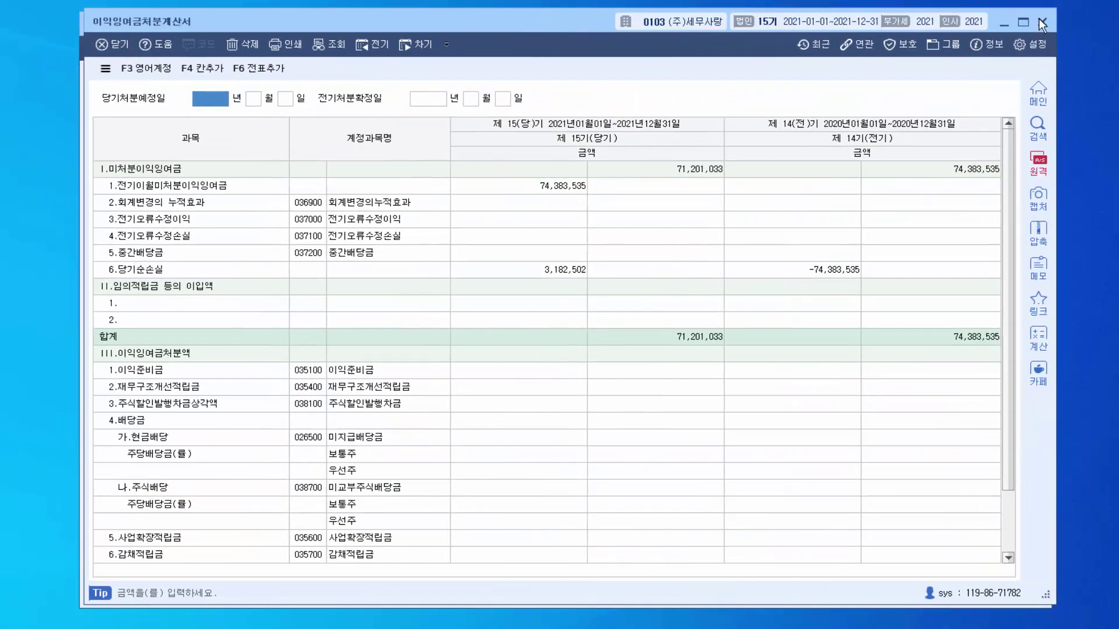
click(1043, 23)
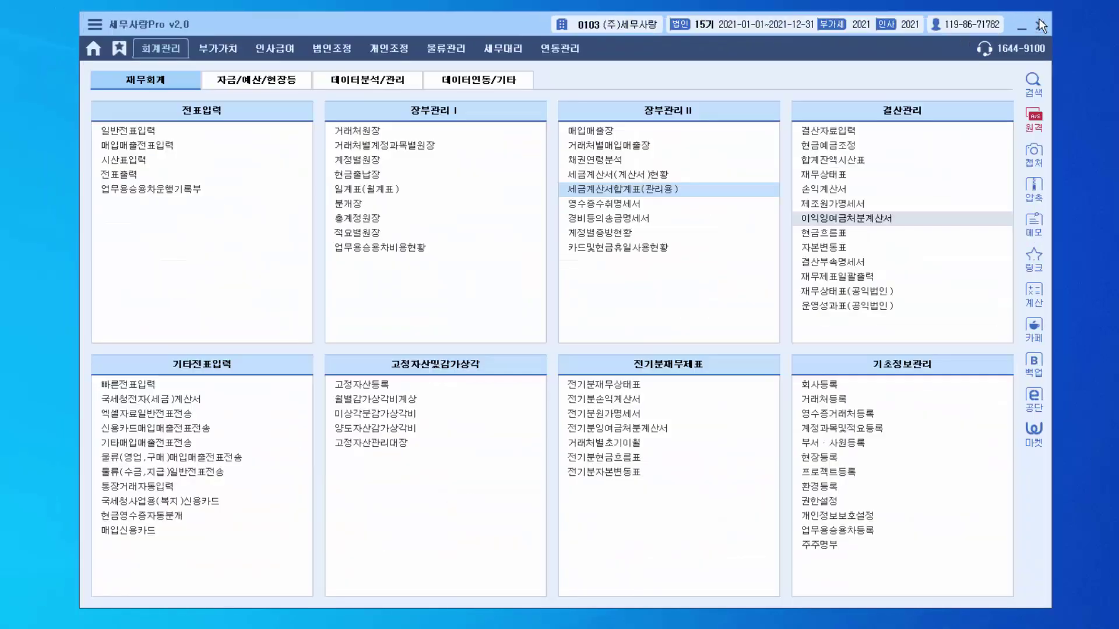
click(873, 219)
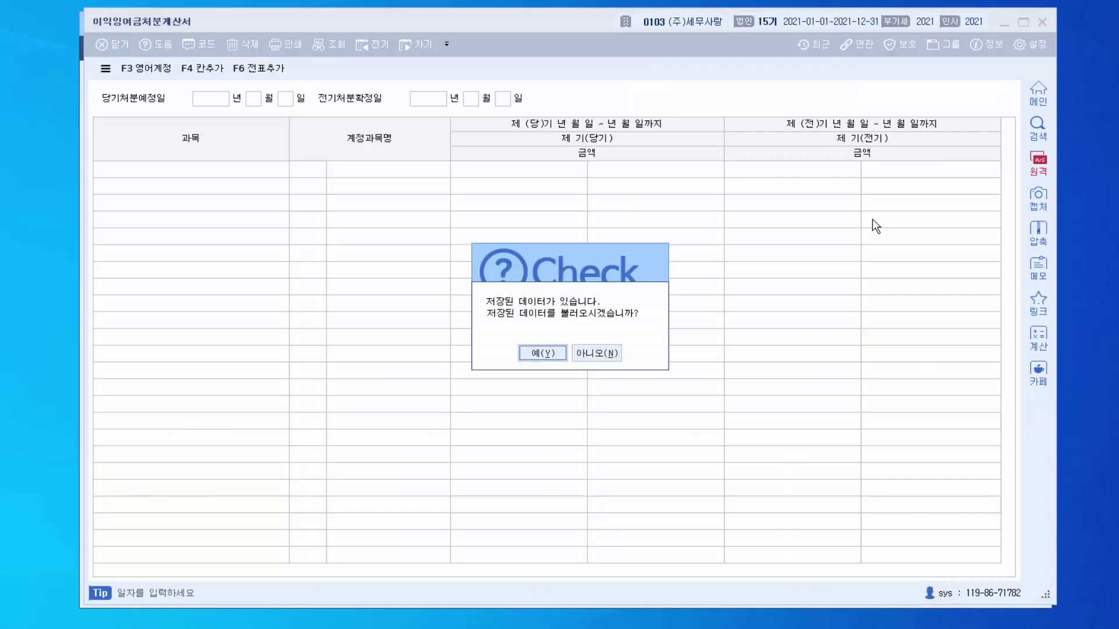
key(Return)
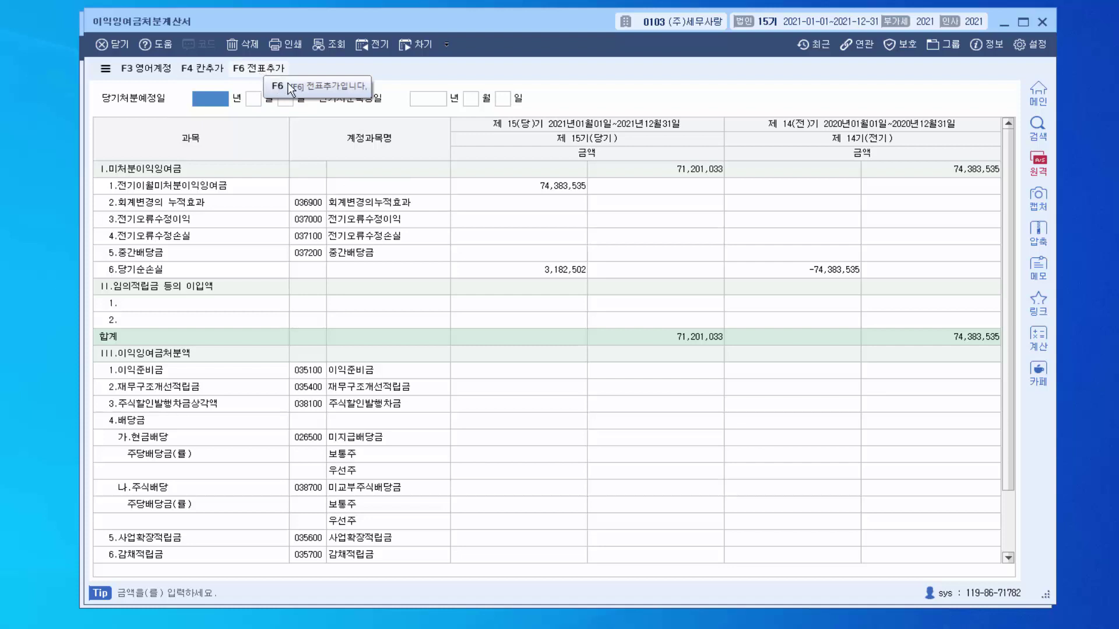
click(1040, 22)
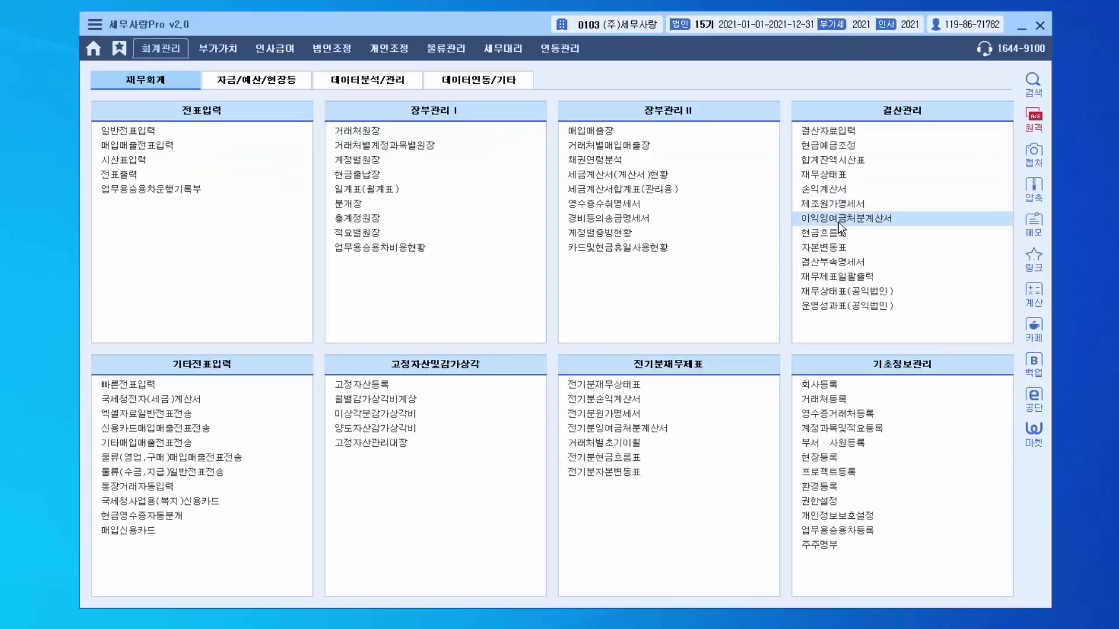